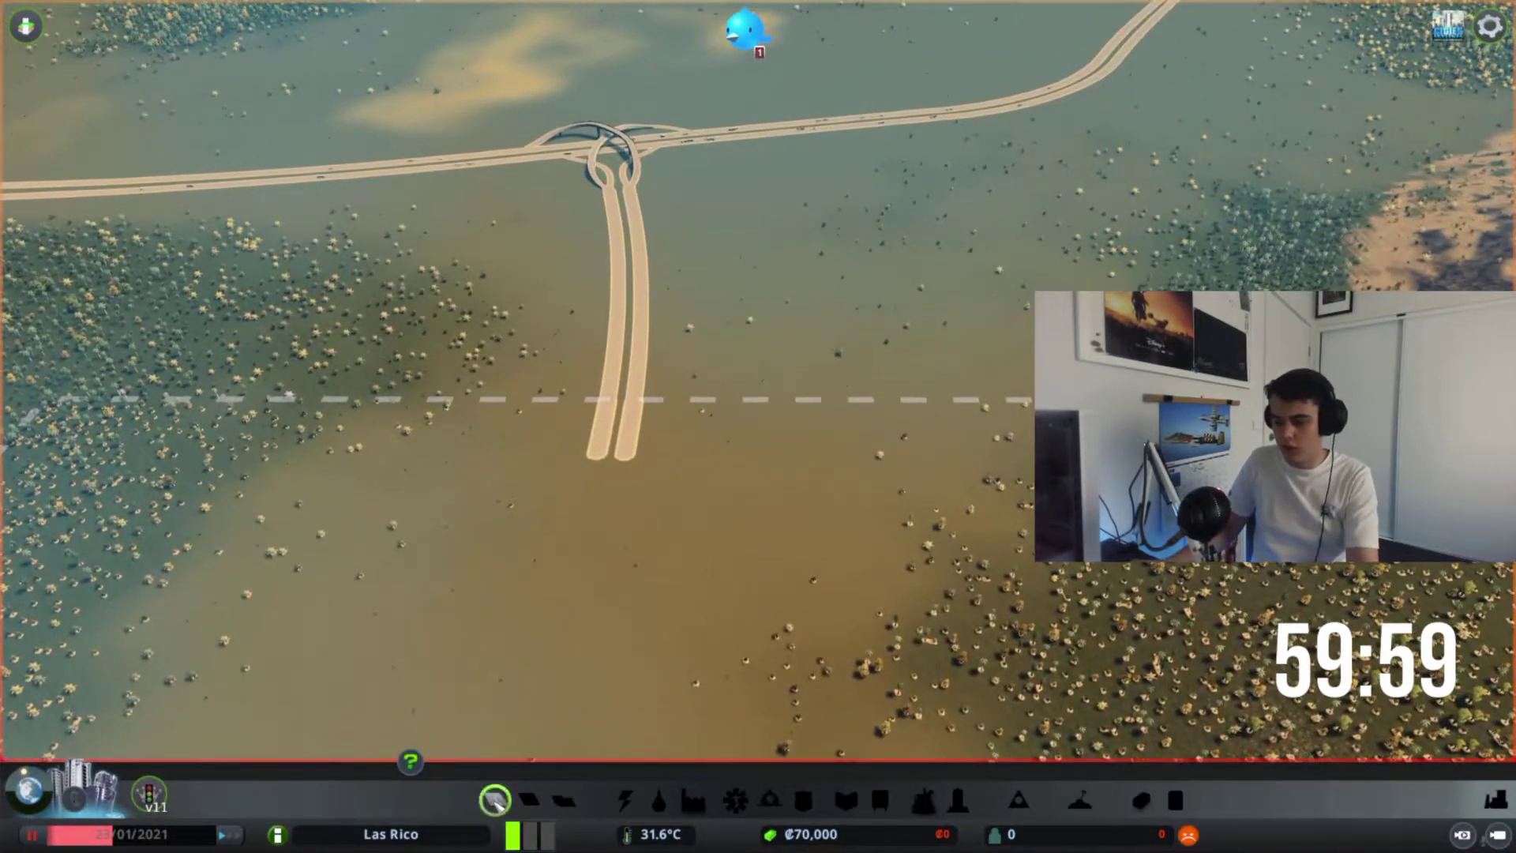
Extend a road from the highway's end and cap it with a roundabout.
left_click(492, 798)
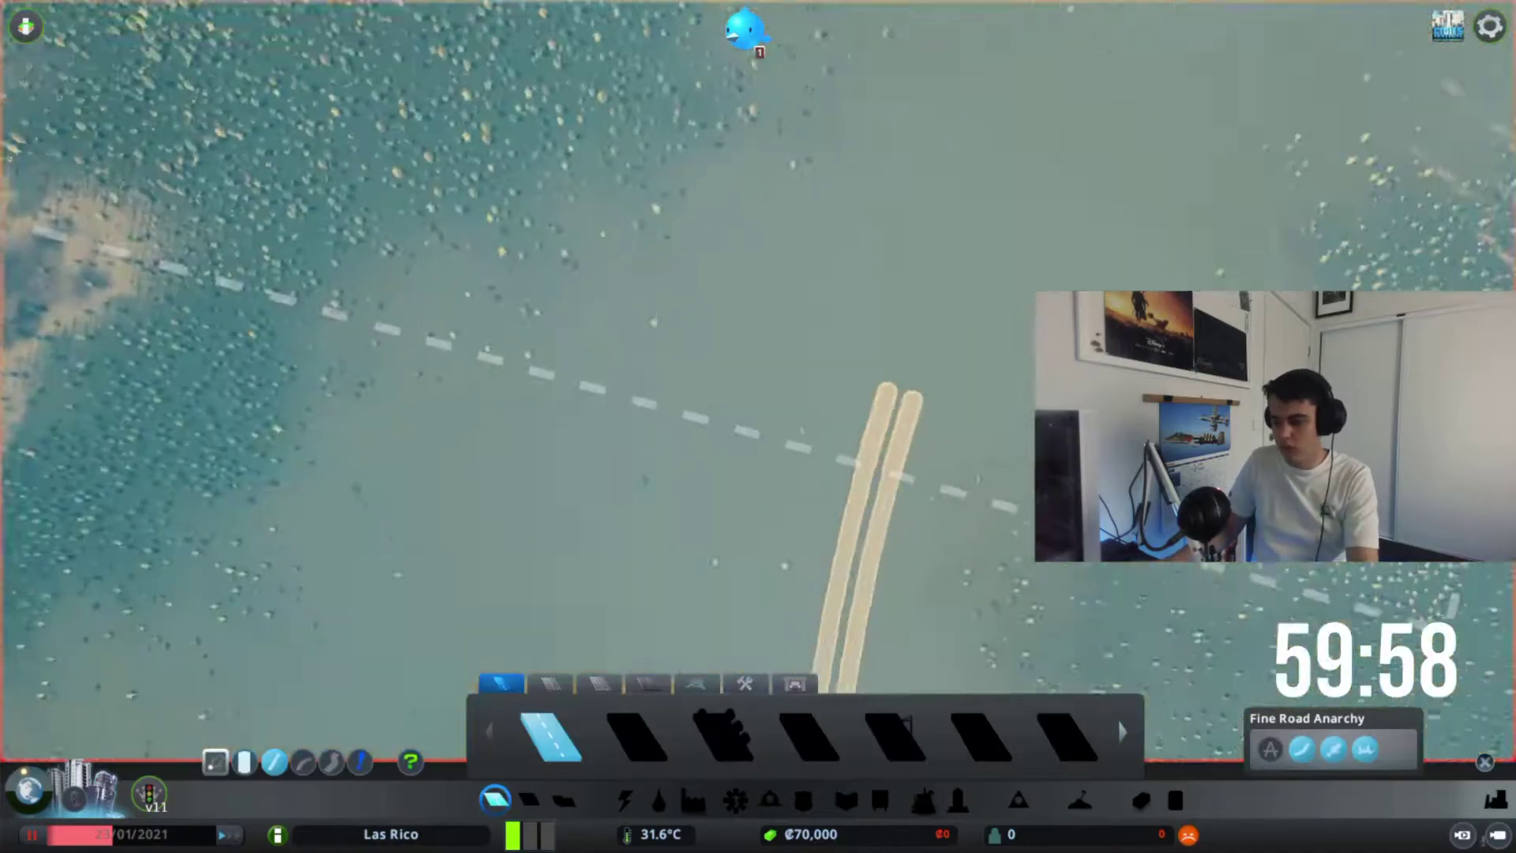
left_click(611, 439)
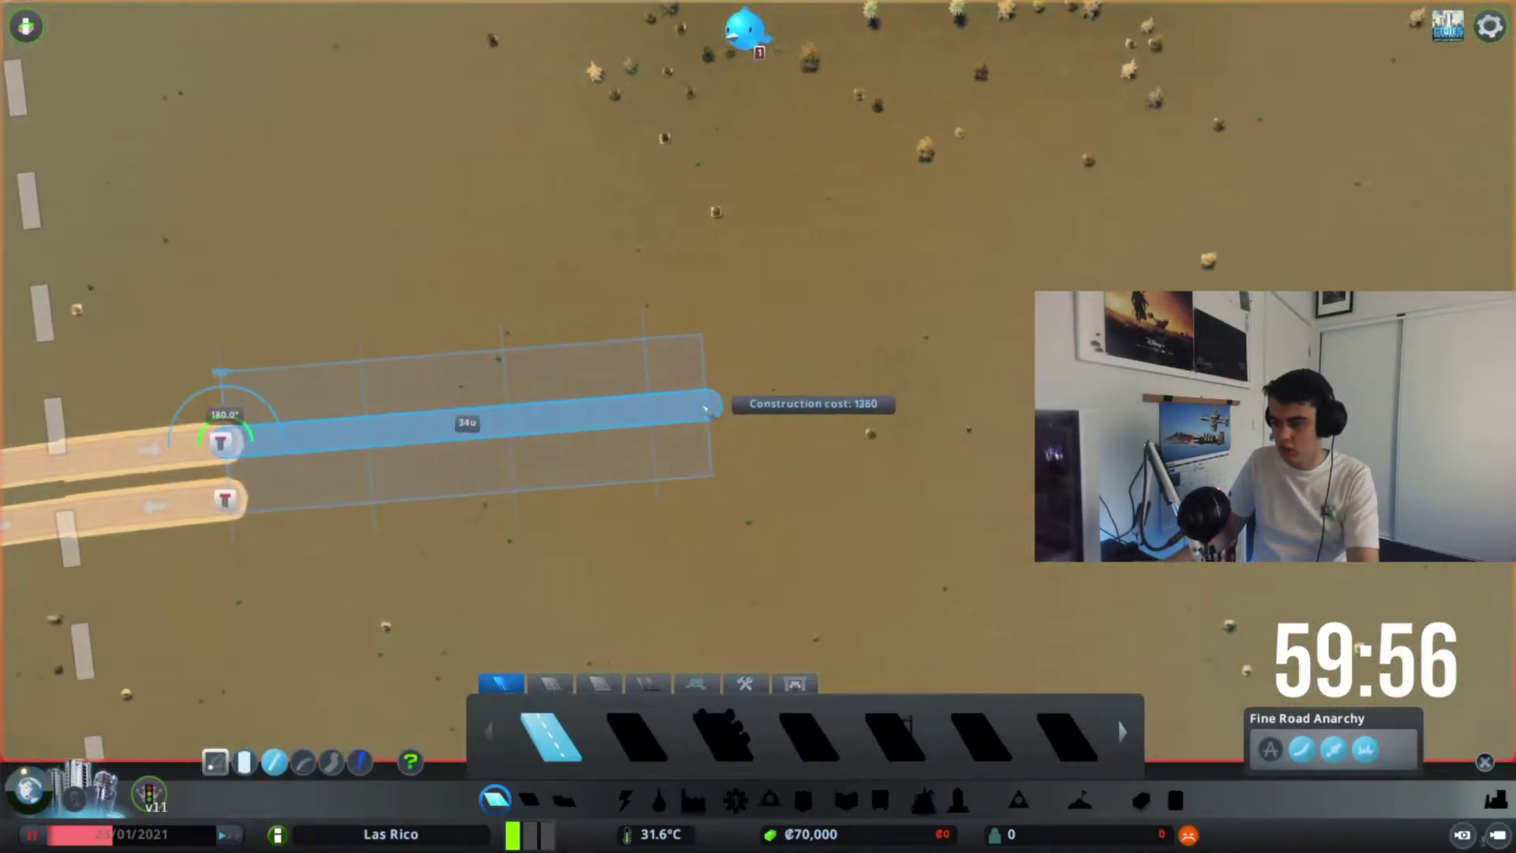
left_click(791, 396)
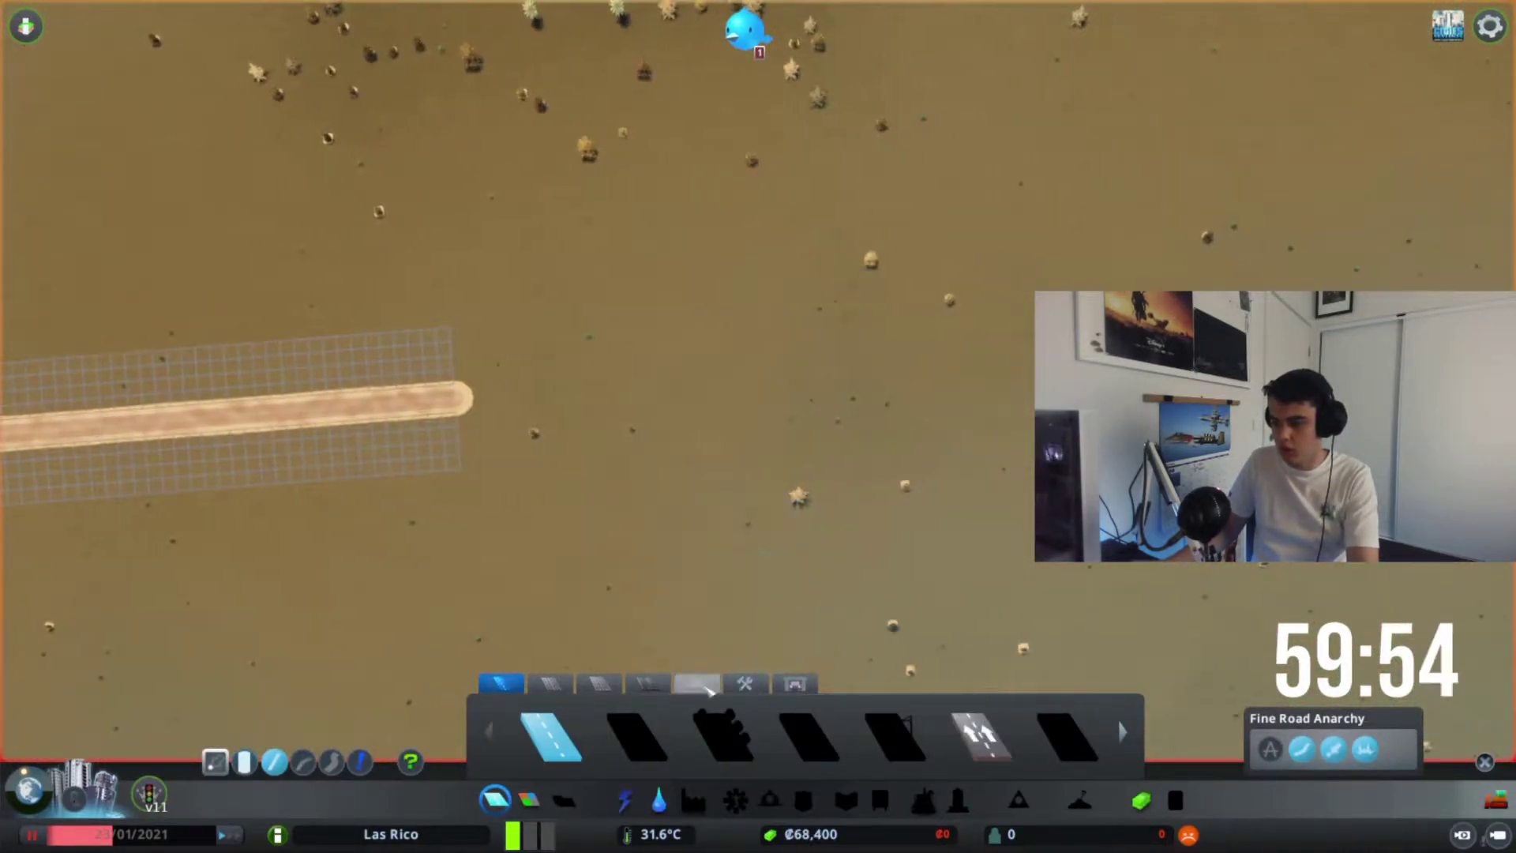
left_click(696, 683)
left_click(635, 738)
left_click(755, 394)
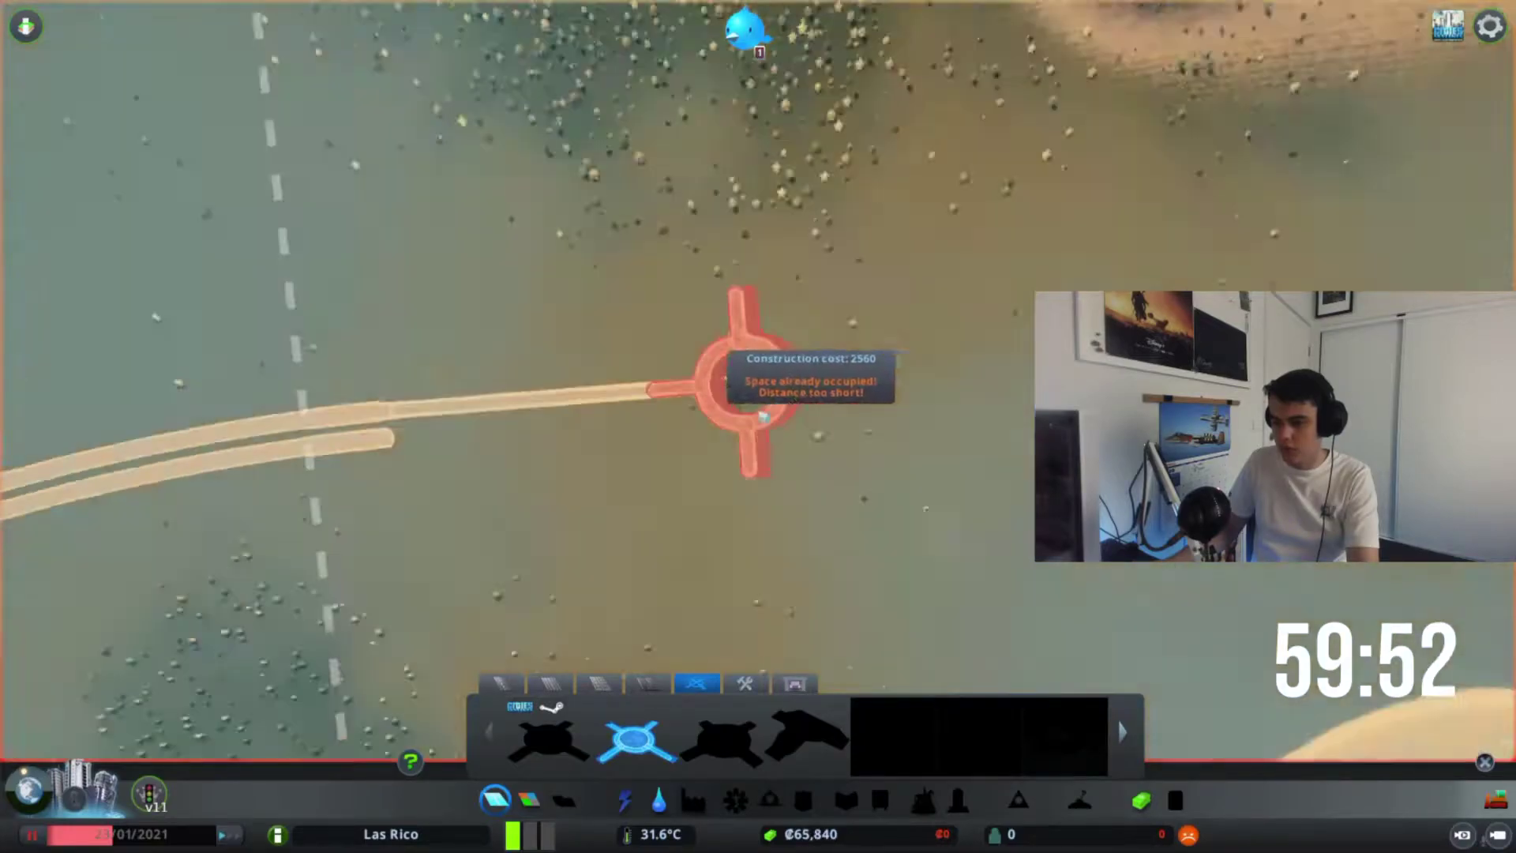
scroll(756, 395, "down", 5)
scroll(627, 620, "up", 5)
Add a short connecting street from the top road into the grid.
left_click(501, 683)
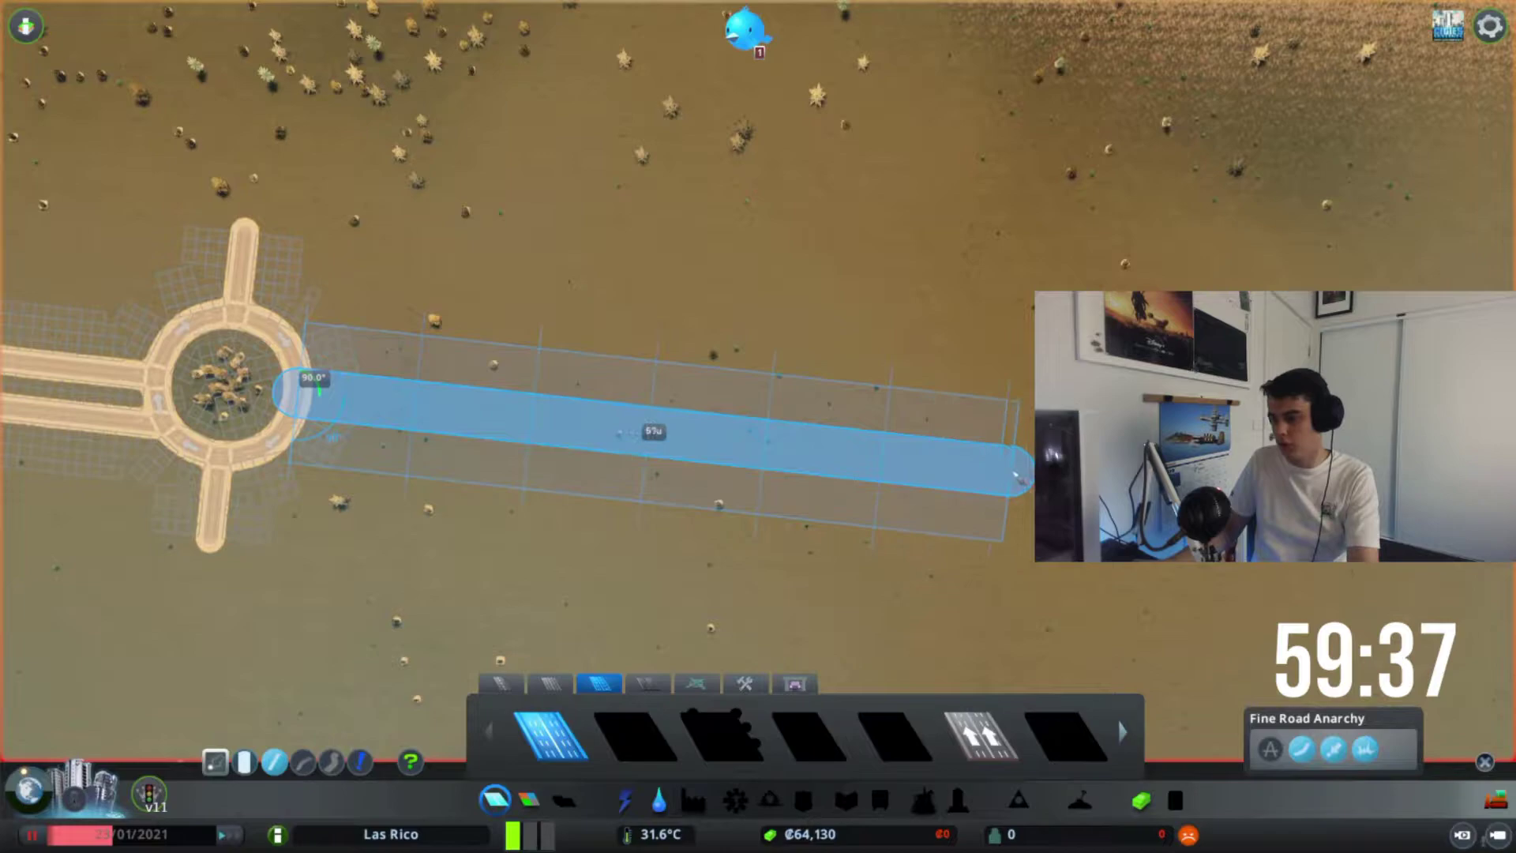
key("d")
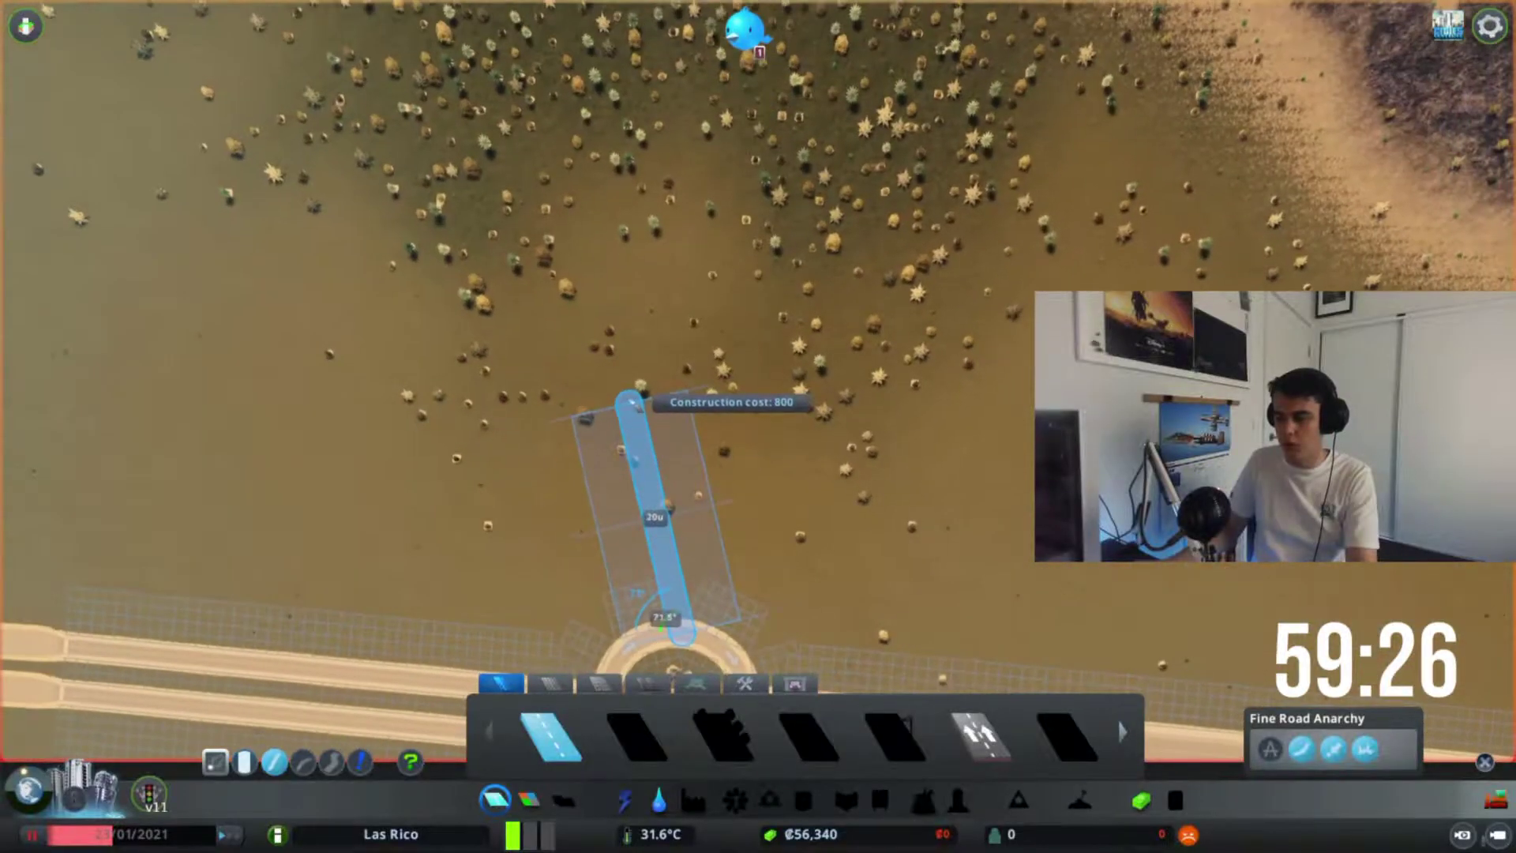
key("q")
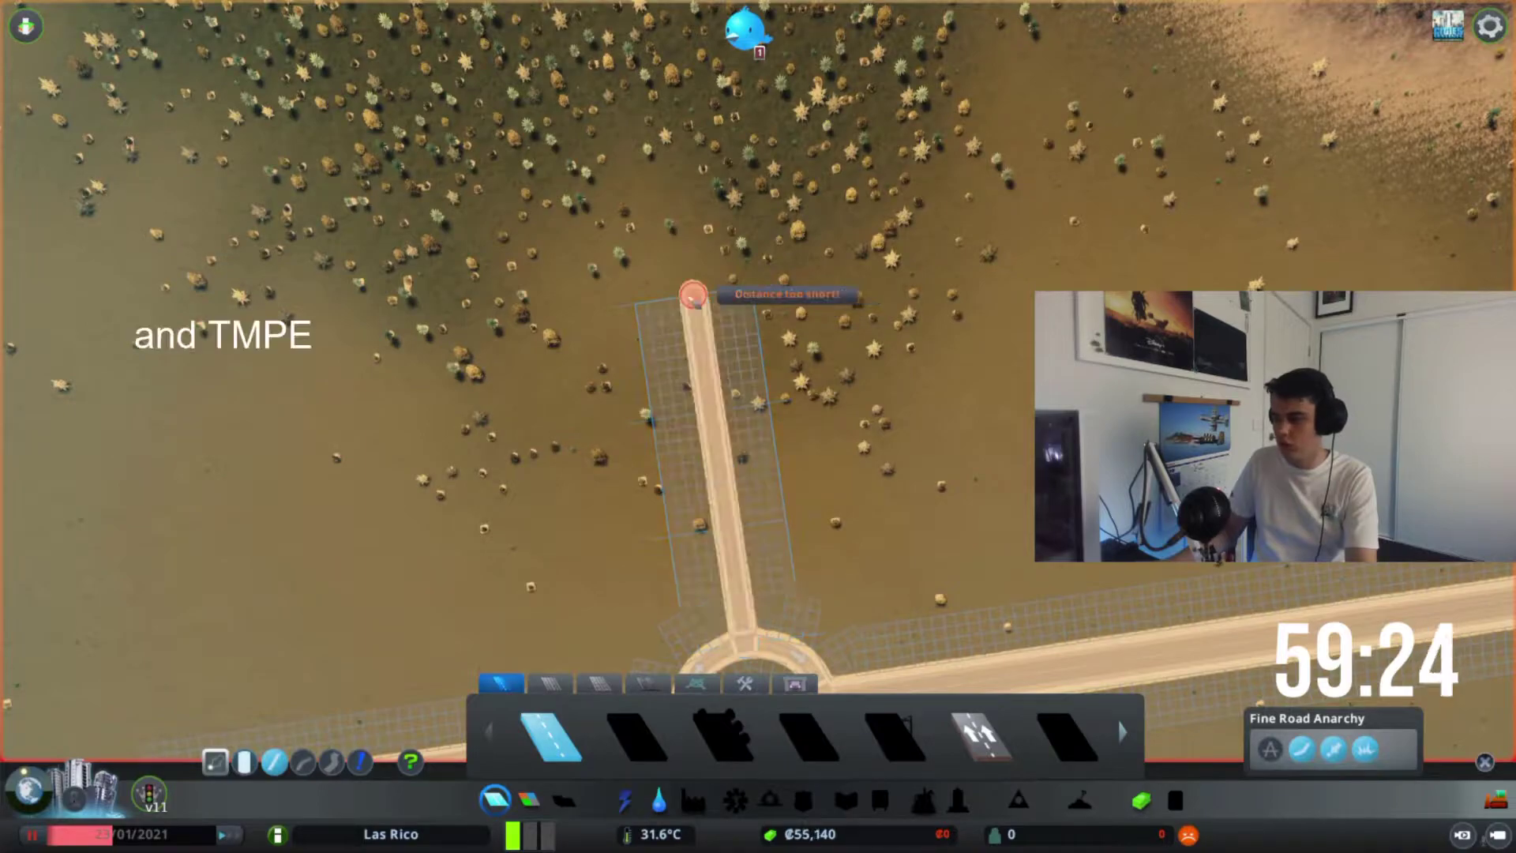
scroll(693, 293, "down", 5)
scroll(700, 431, "up", 5)
scroll(604, 360, "up", 3)
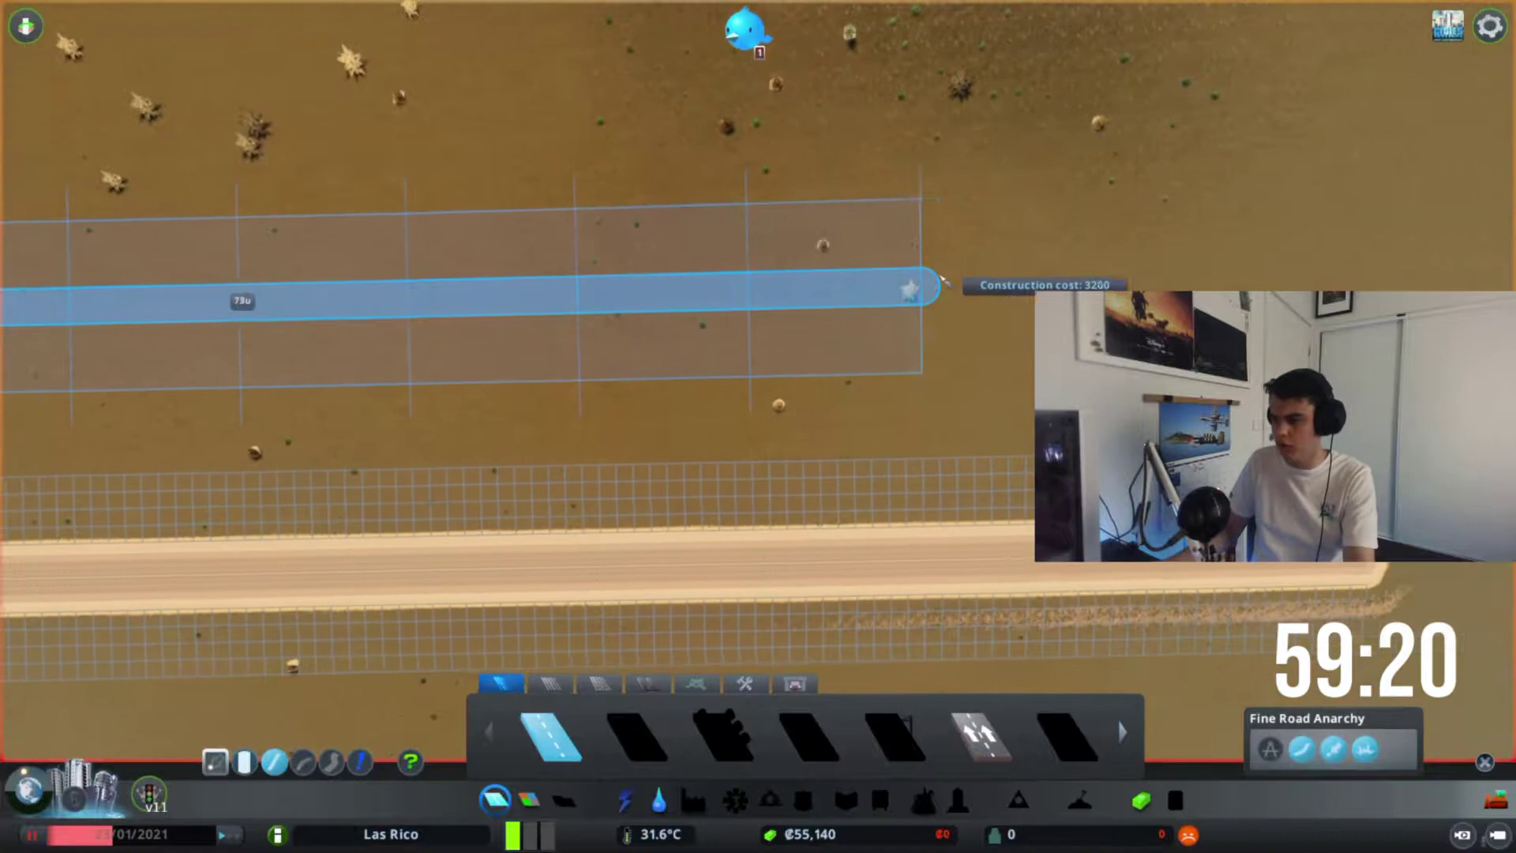
key("d")
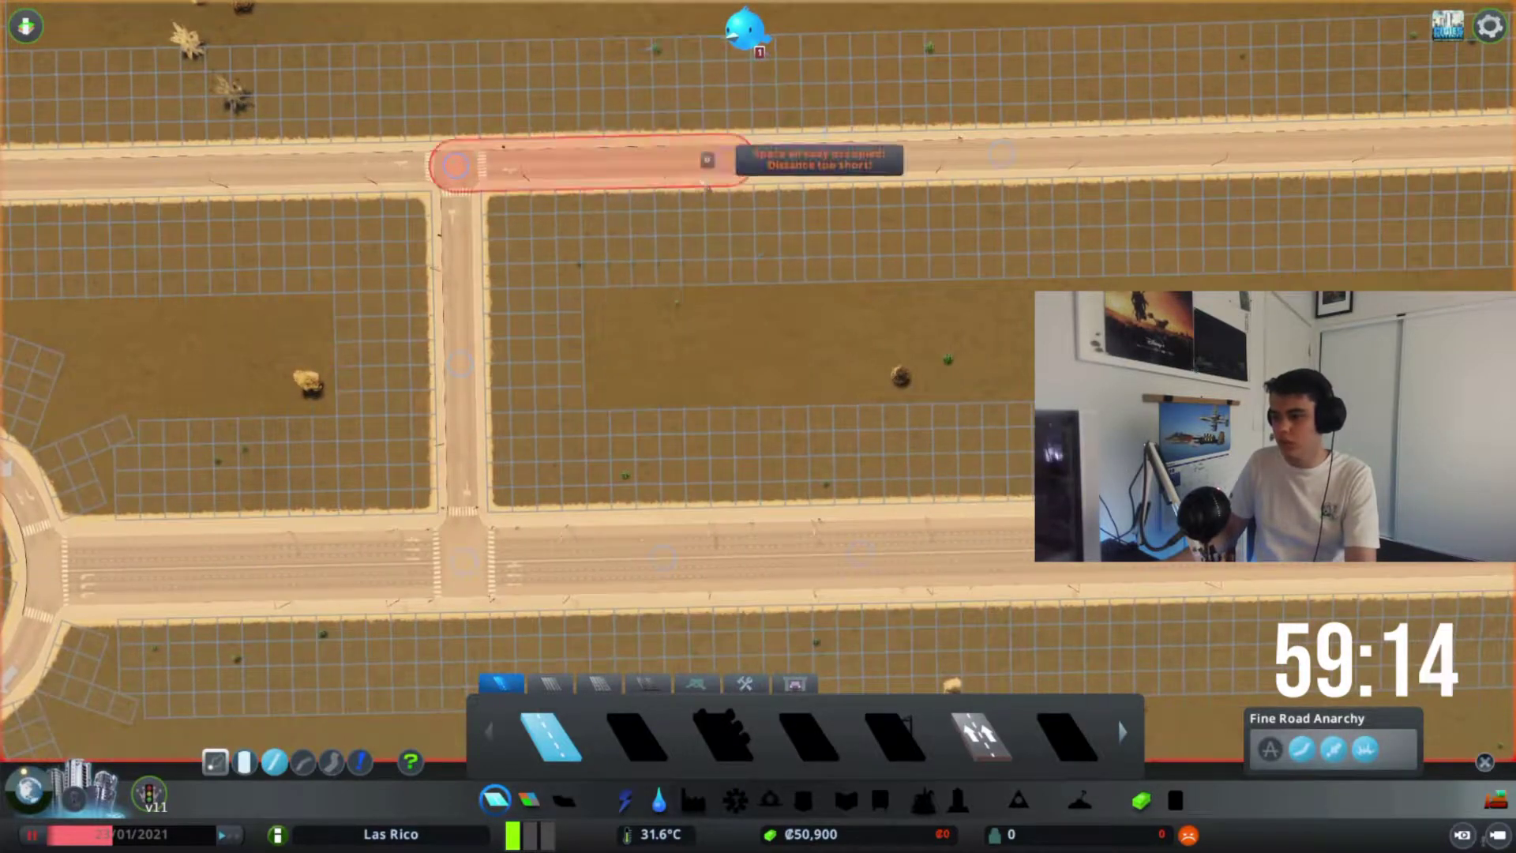
left_click(703, 163)
left_click(695, 356)
key("d")
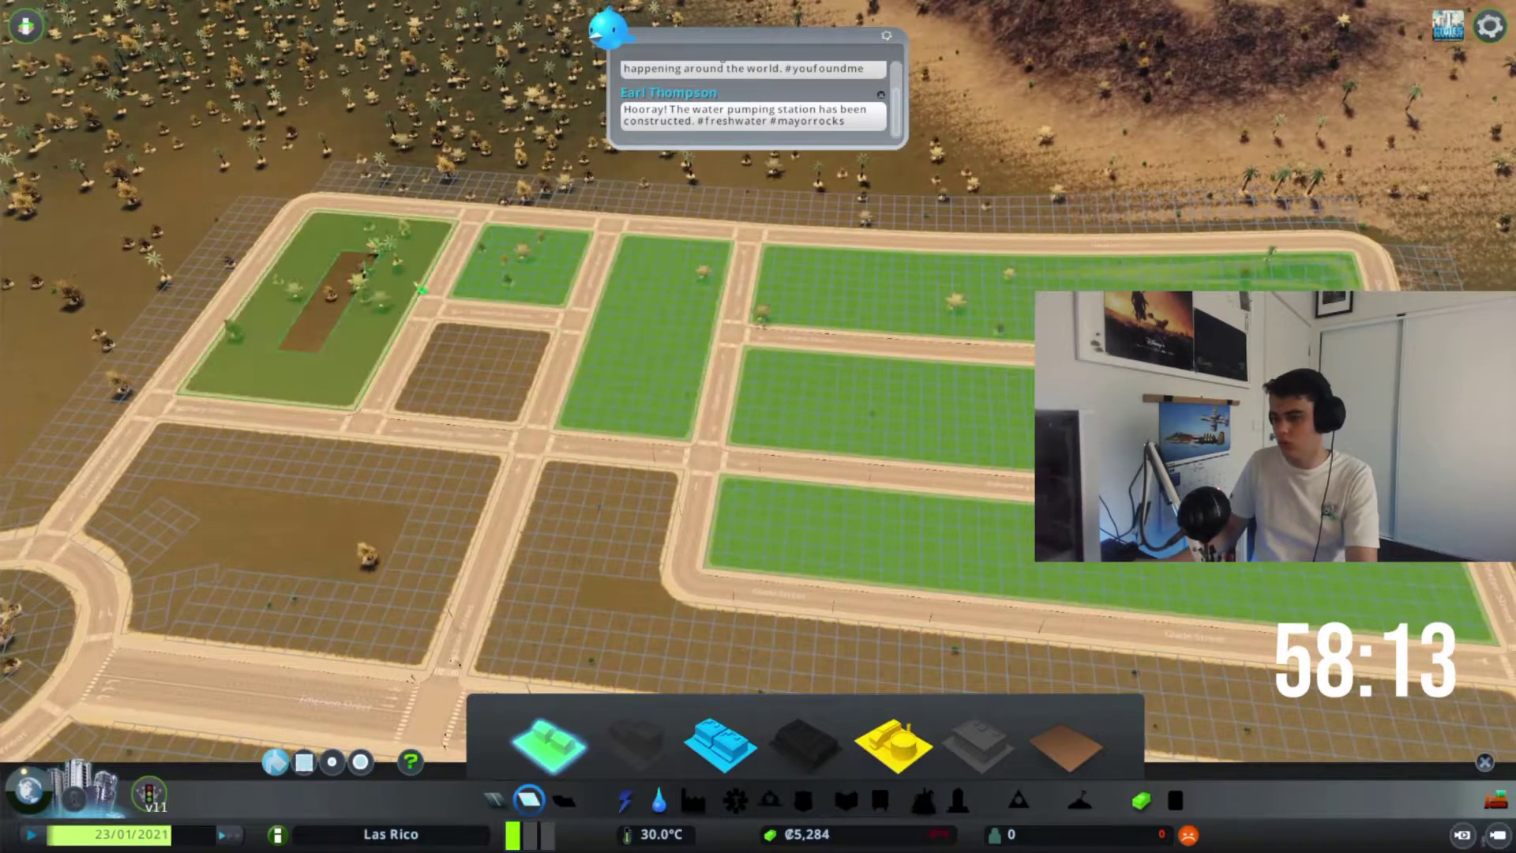
Bring up the electricity building options over the new neighbourhood.
key("a")
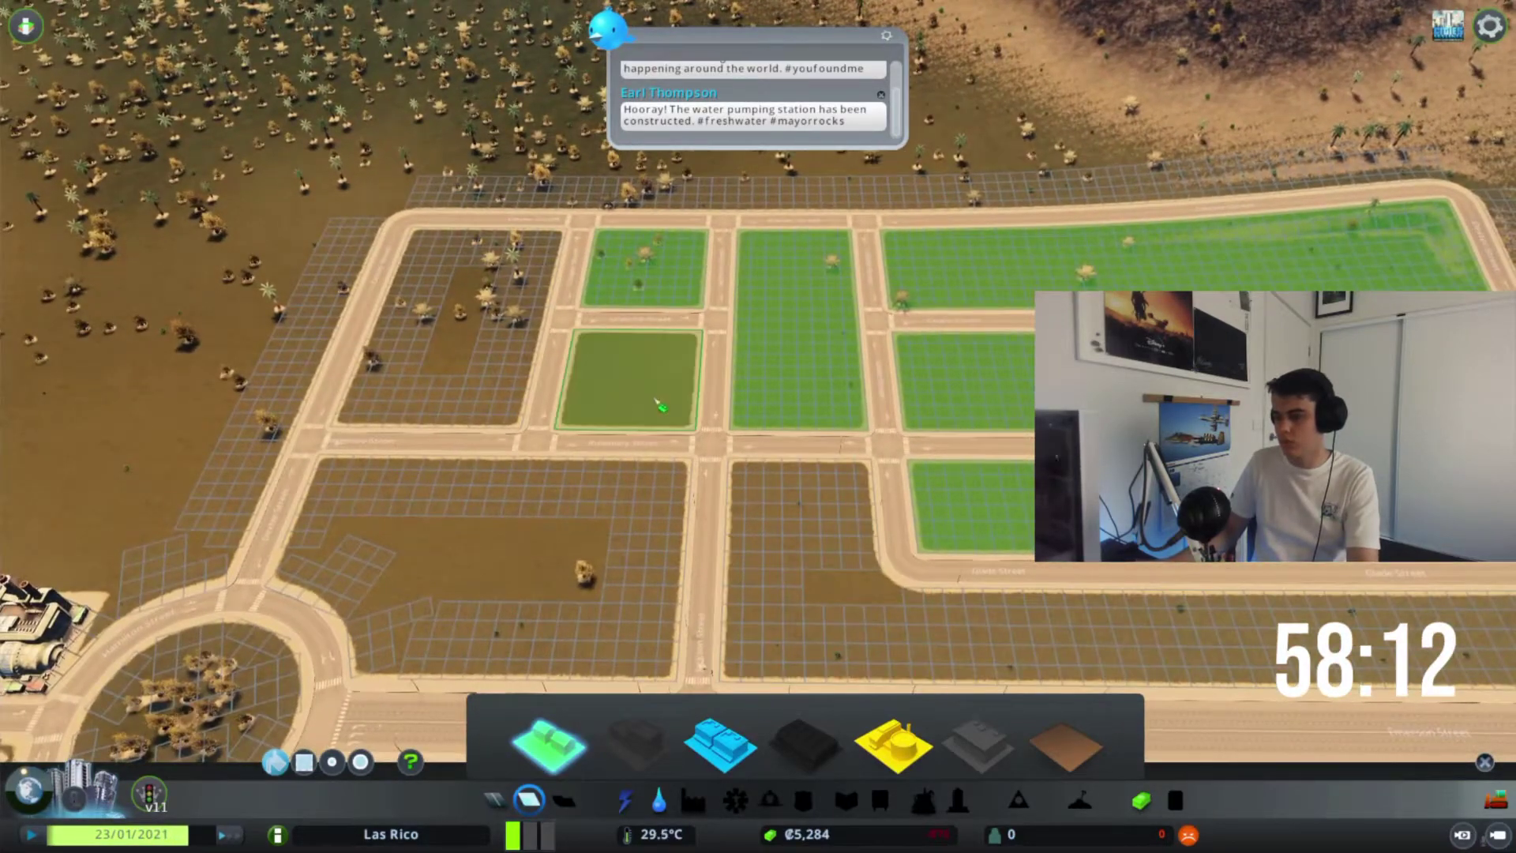
scroll(658, 404, "down", 5)
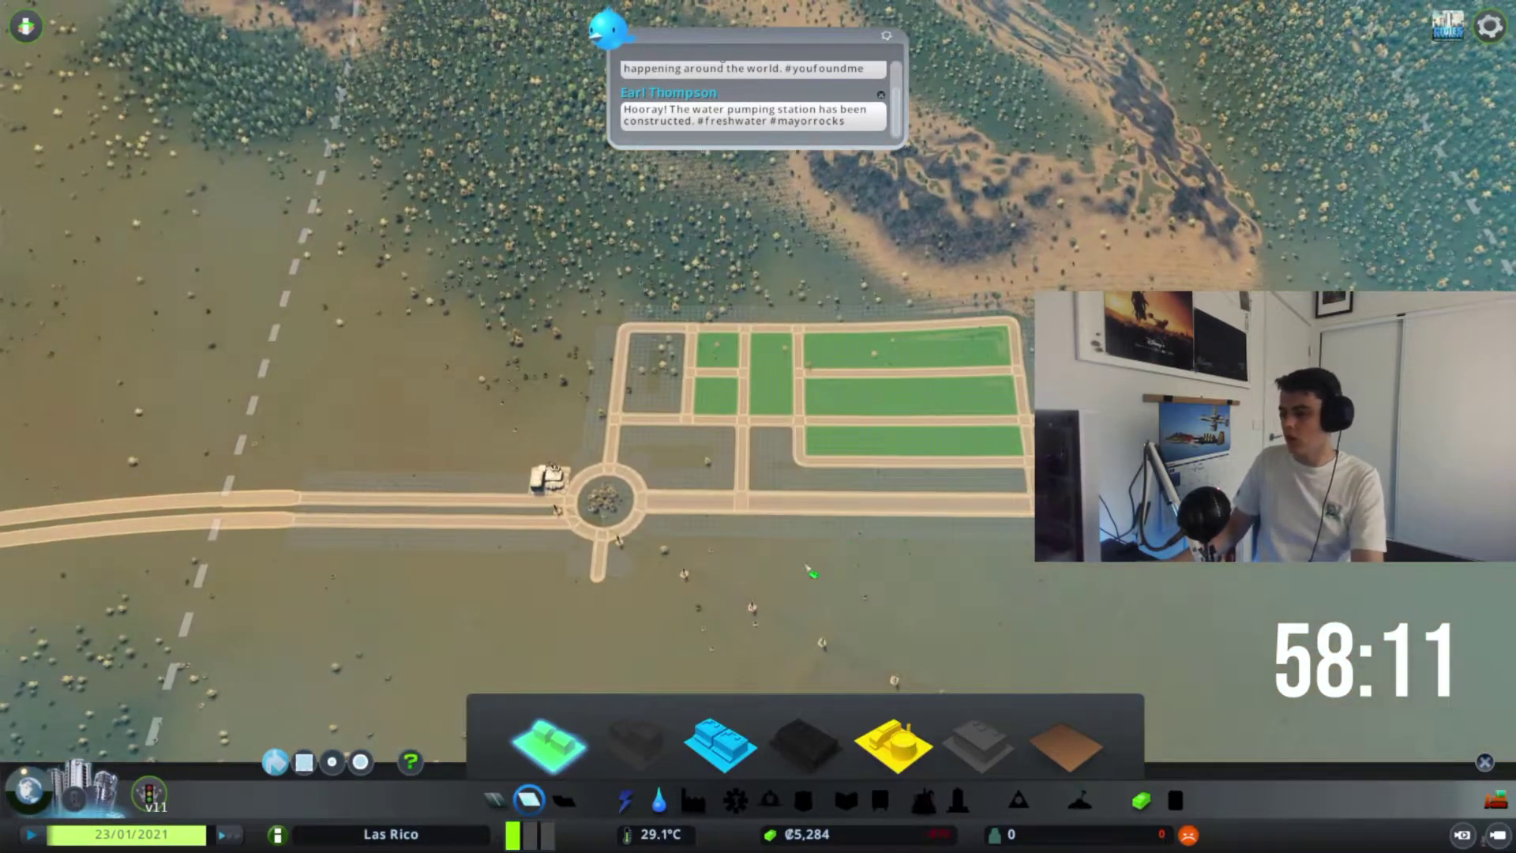
key("s")
left_click(625, 801)
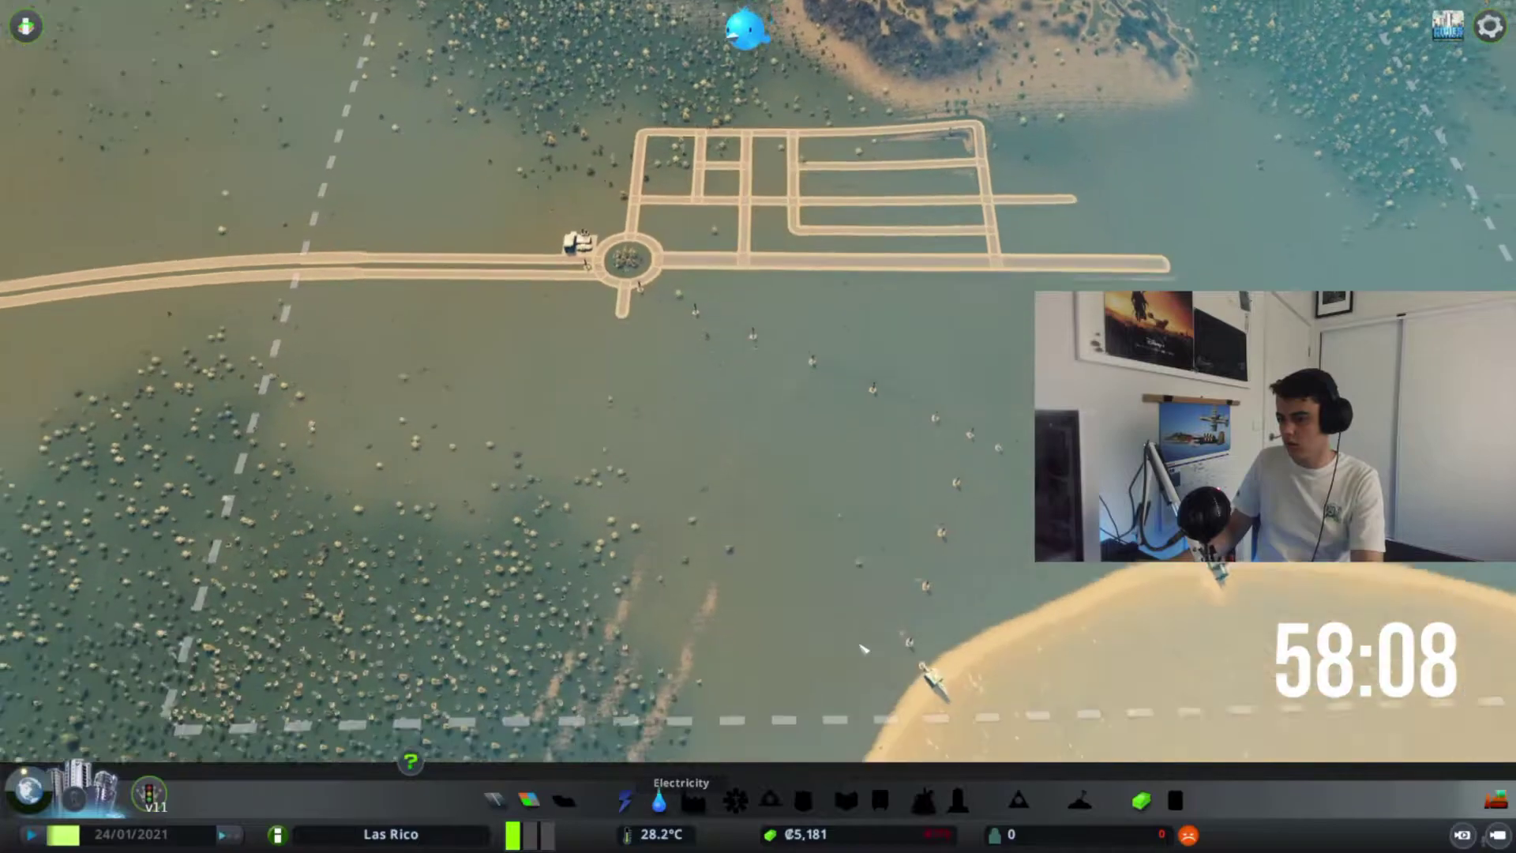
key("s")
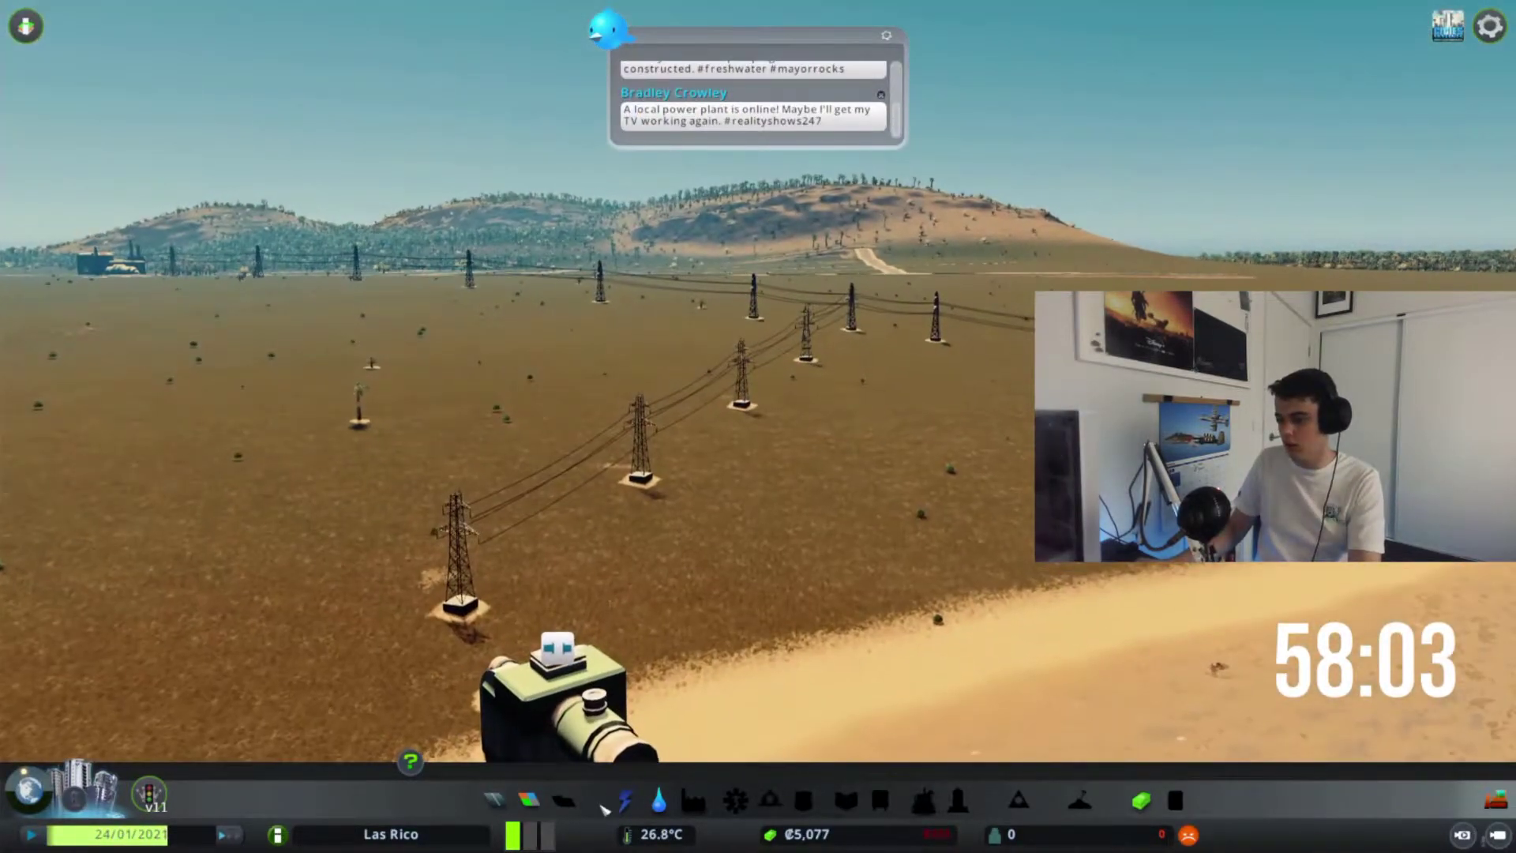
scroll(714, 665, "down", 5)
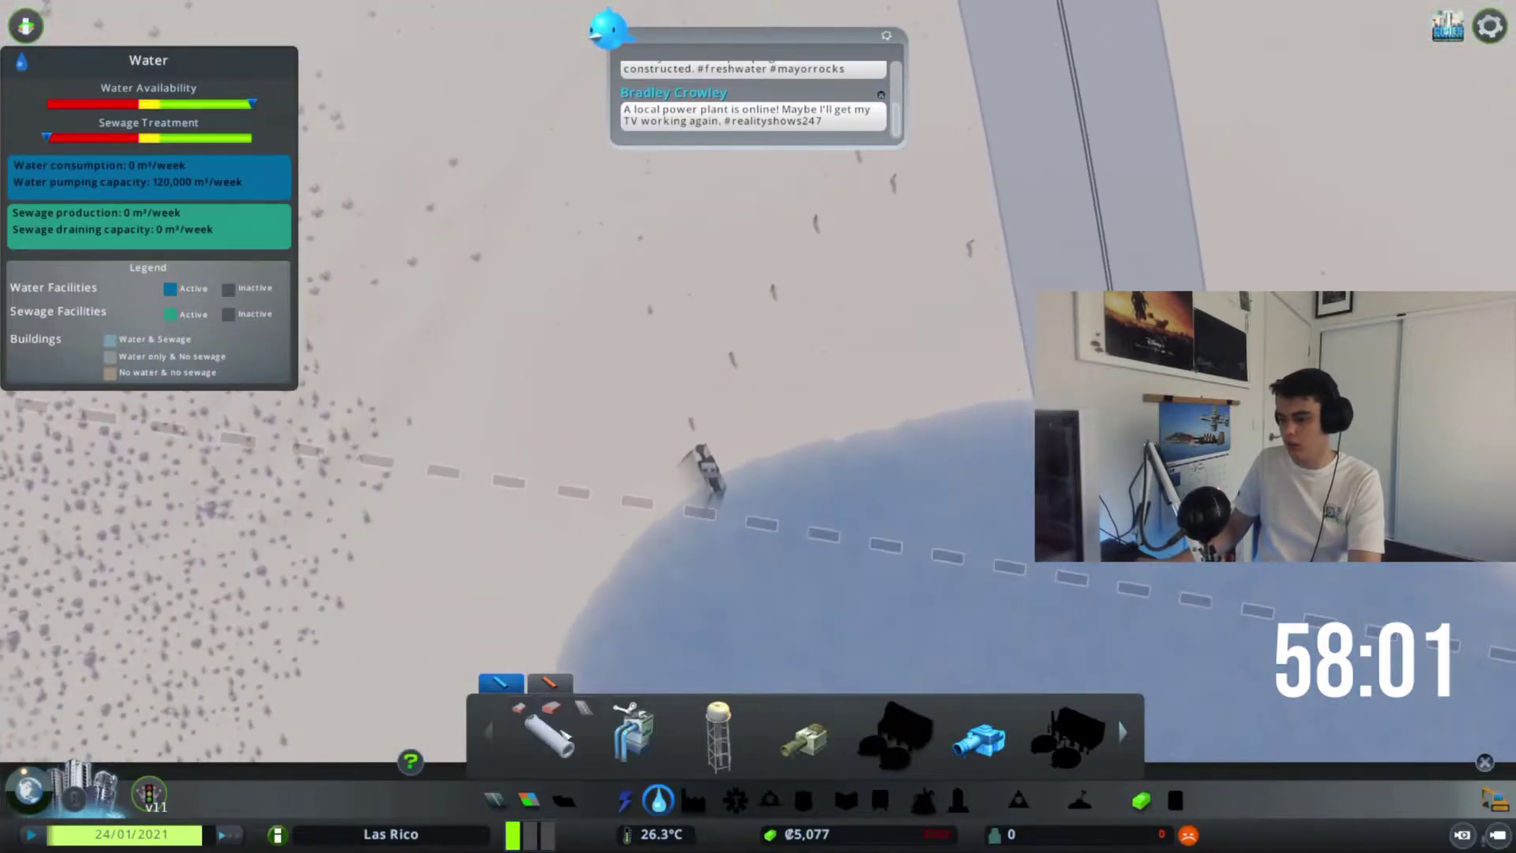
Start a water pipe from the pumping station and leave the budget overview.
left_click(547, 734)
left_click(699, 448)
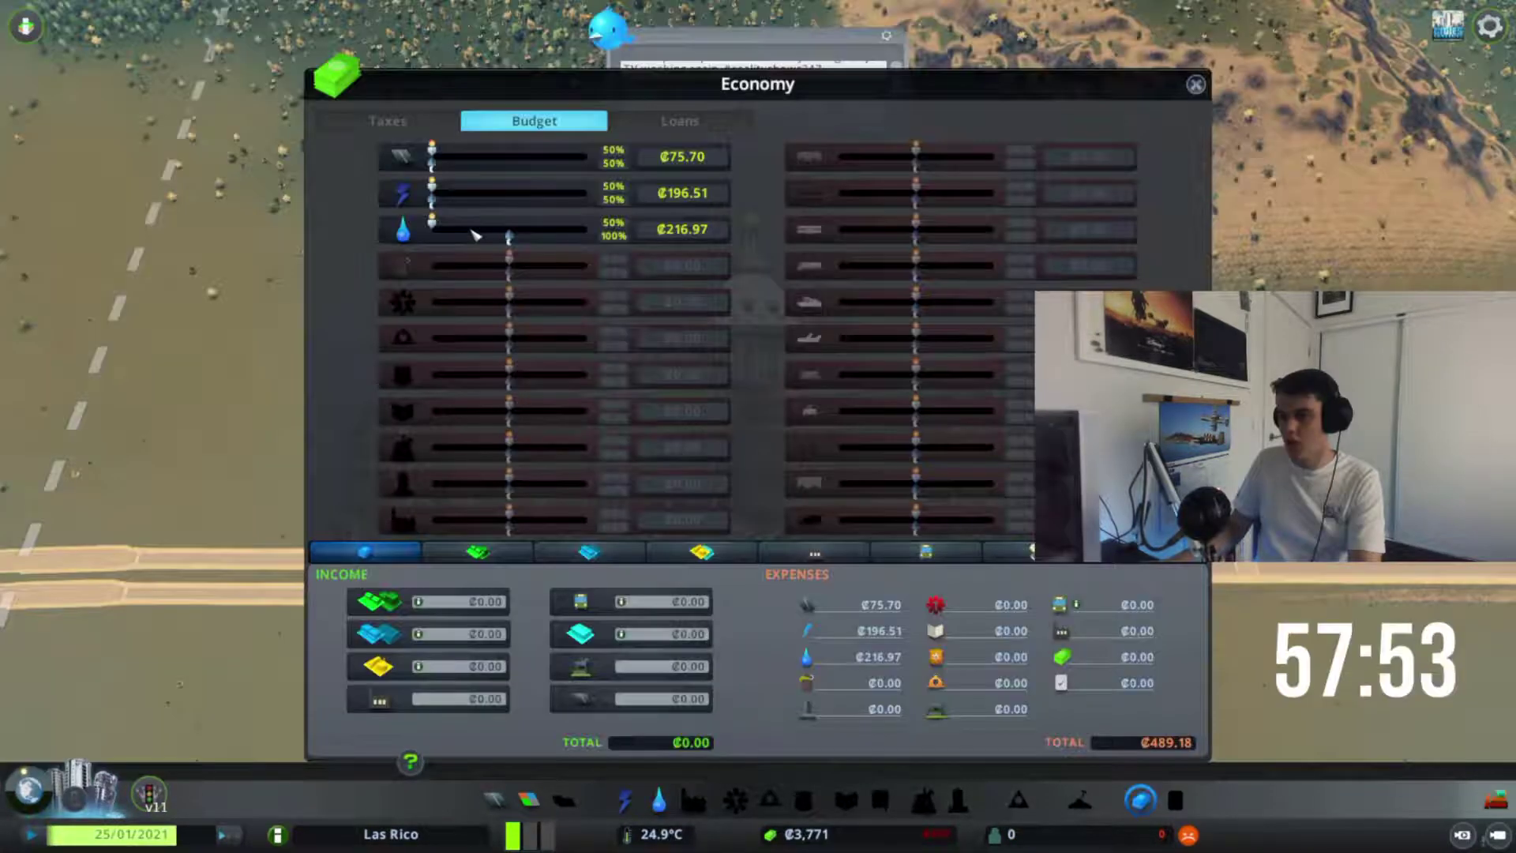
left_click(1193, 88)
scroll(759, 473, "up", 5)
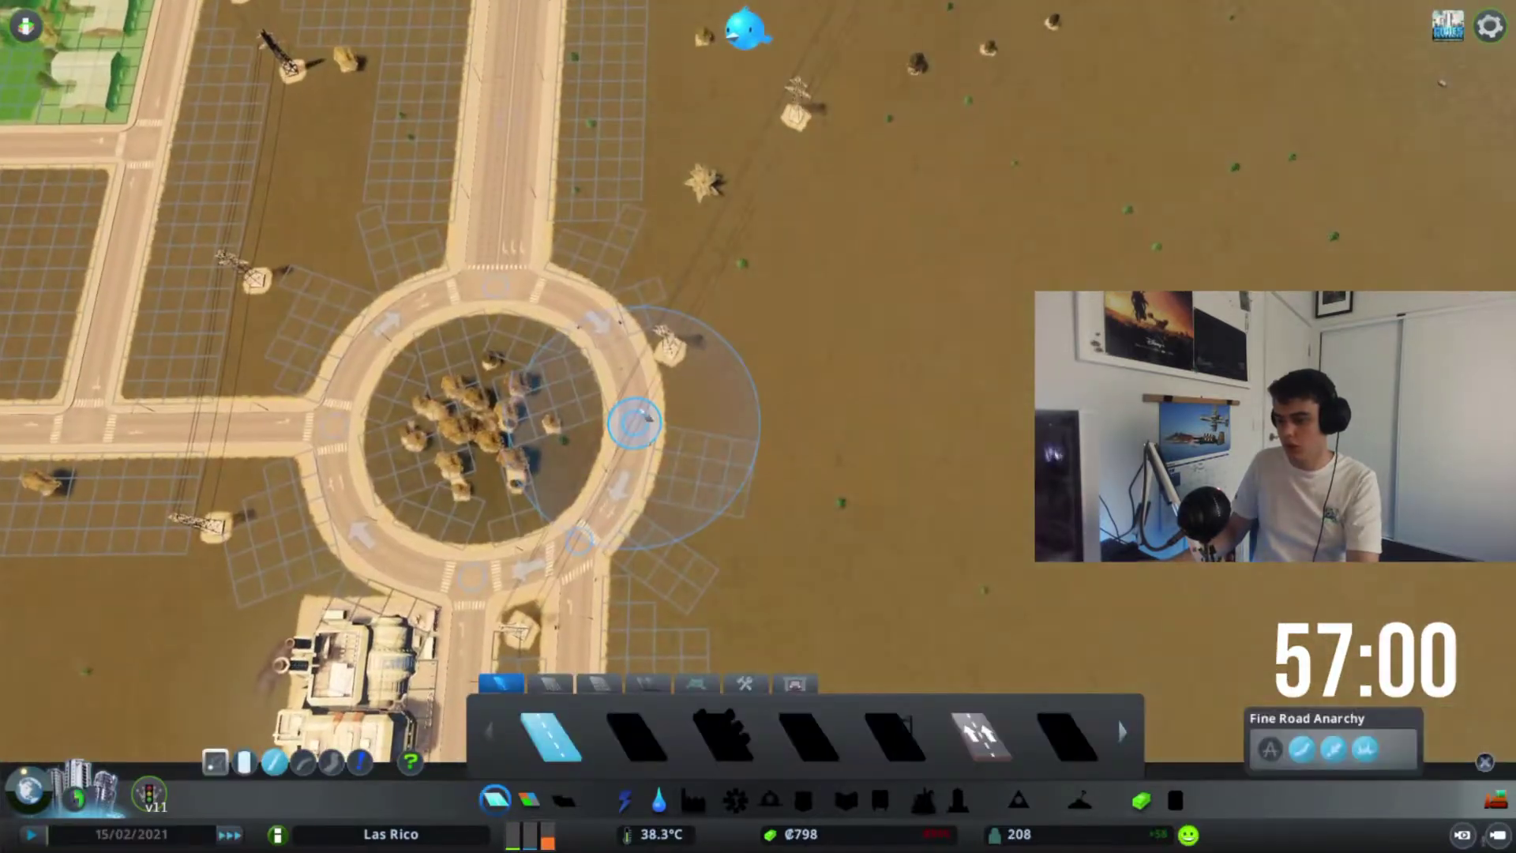
Build a short road east of the roundabout, stopping after one segment.
left_click(237, 418)
key("a")
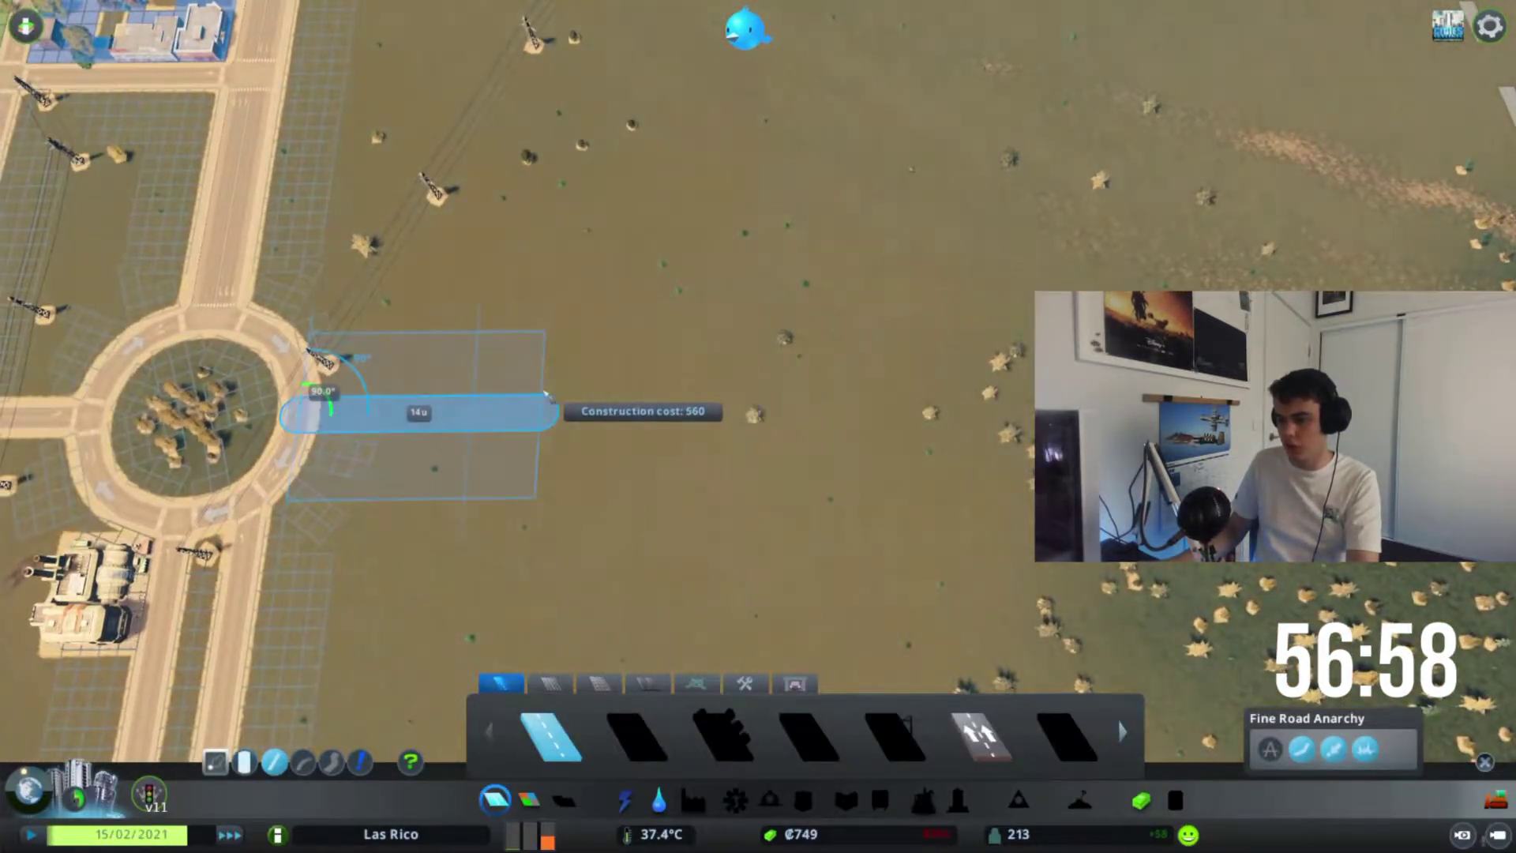
left_click(490, 409)
key("d")
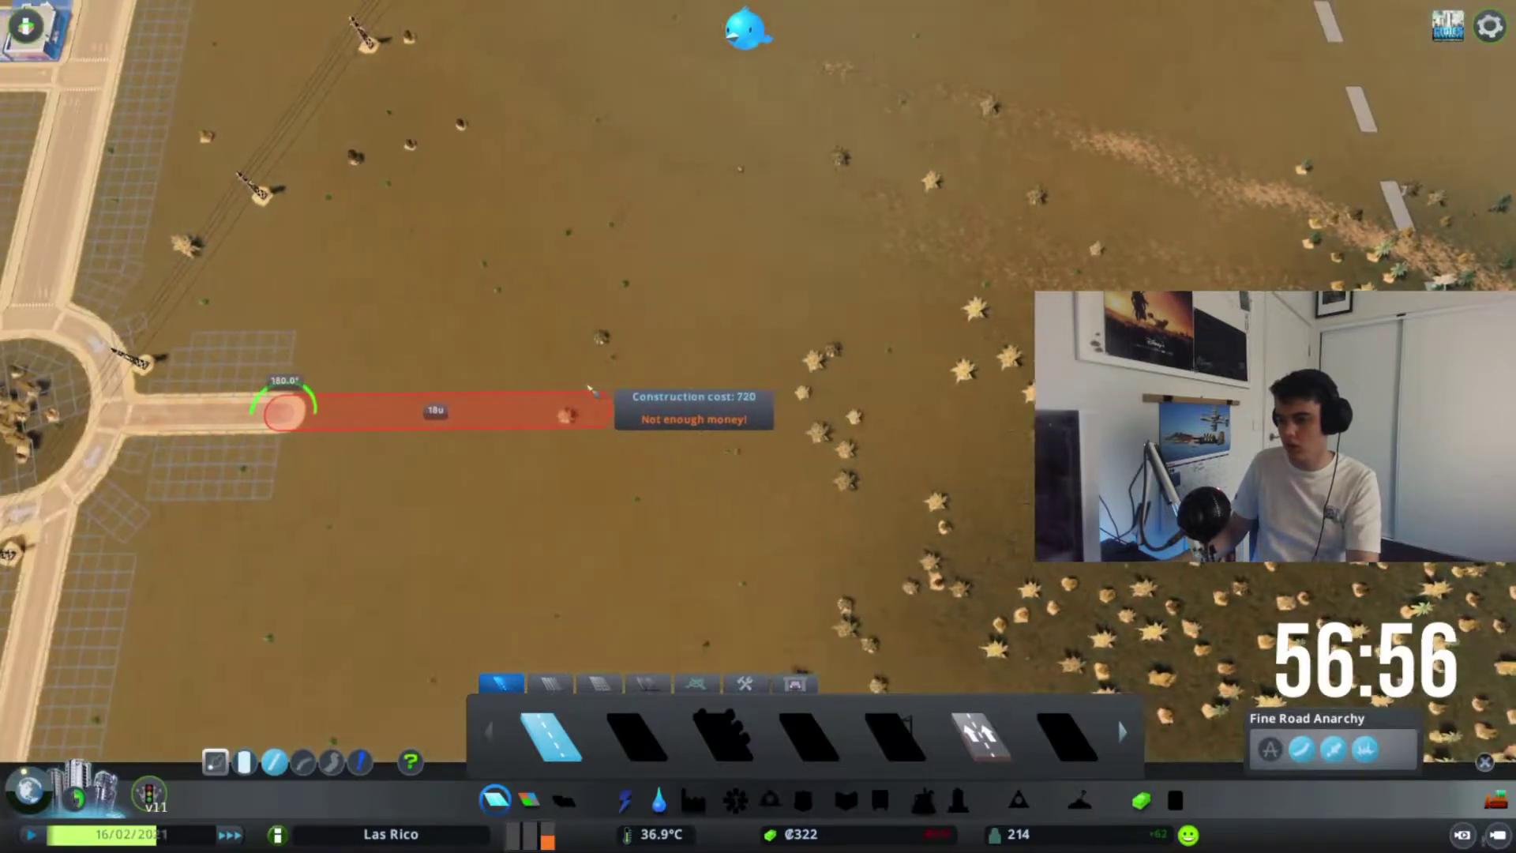
right_click(598, 385)
Check which of the town's buildings have electricity.
key("a")
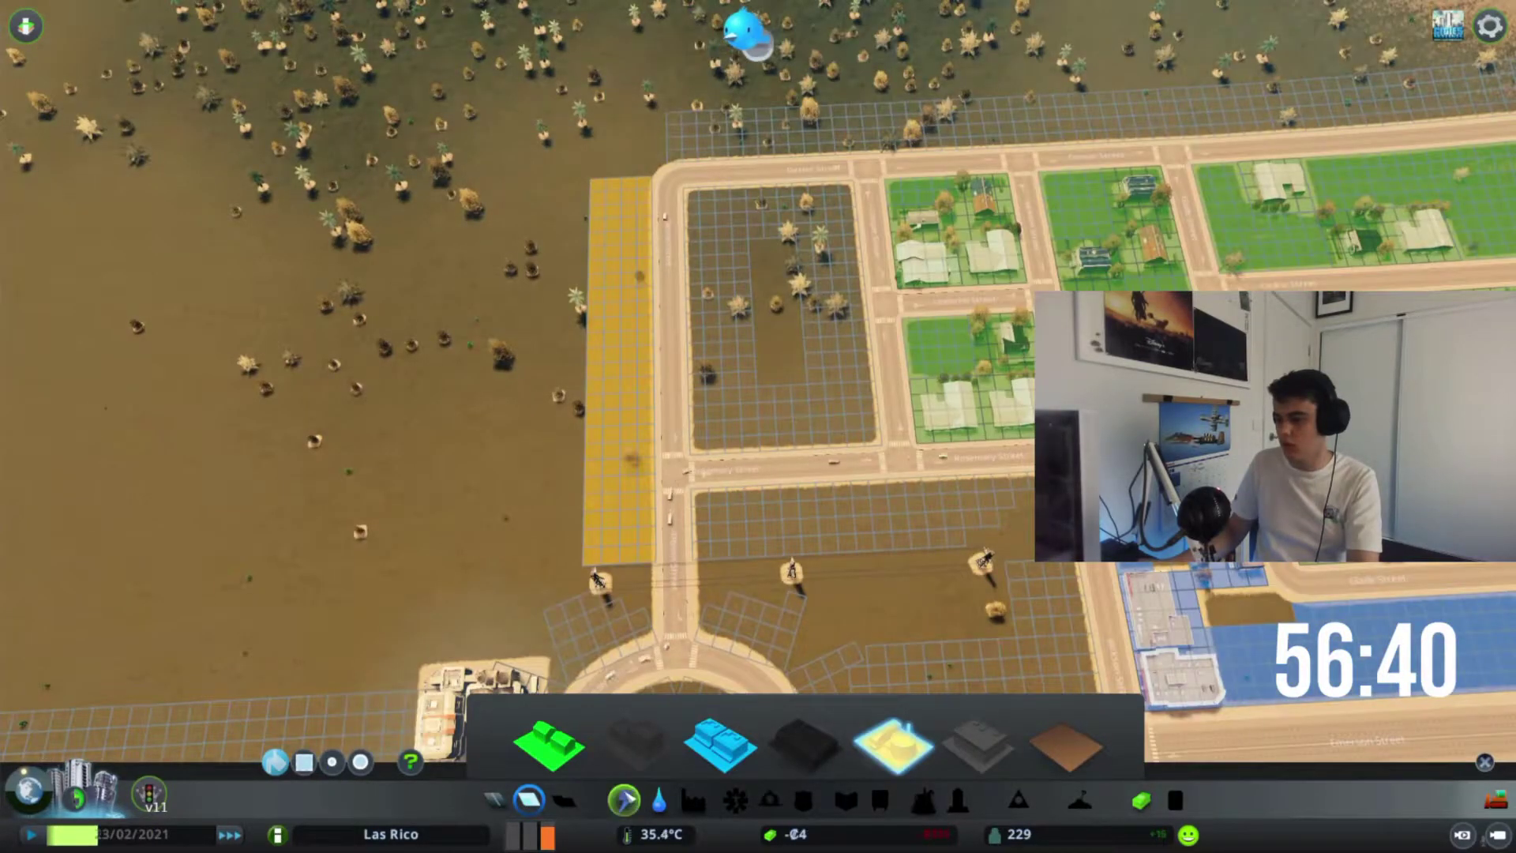
key("s")
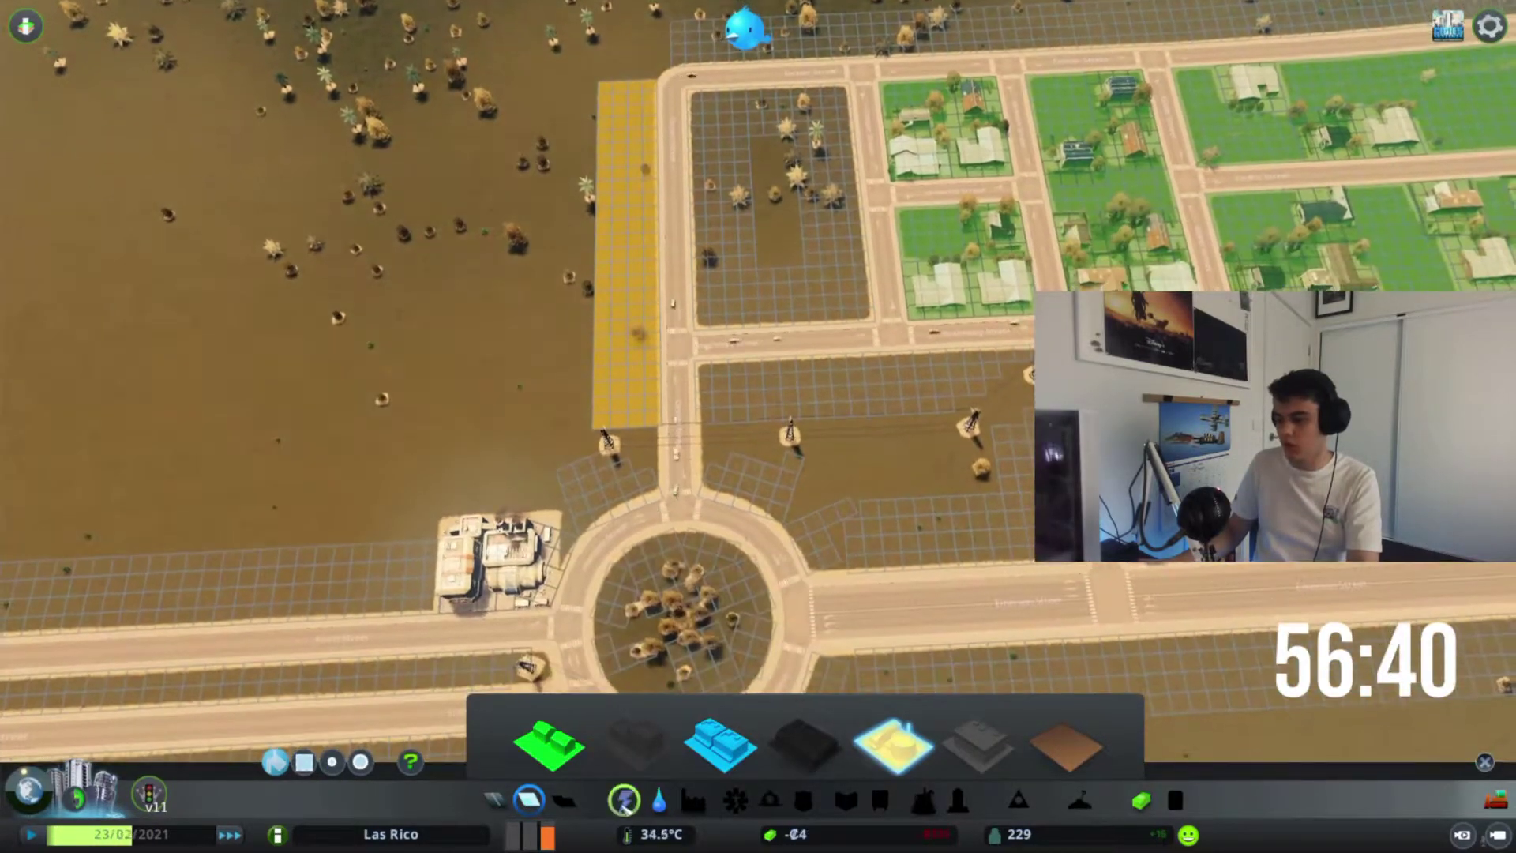
left_click(625, 802)
scroll(801, 471, "up", 3)
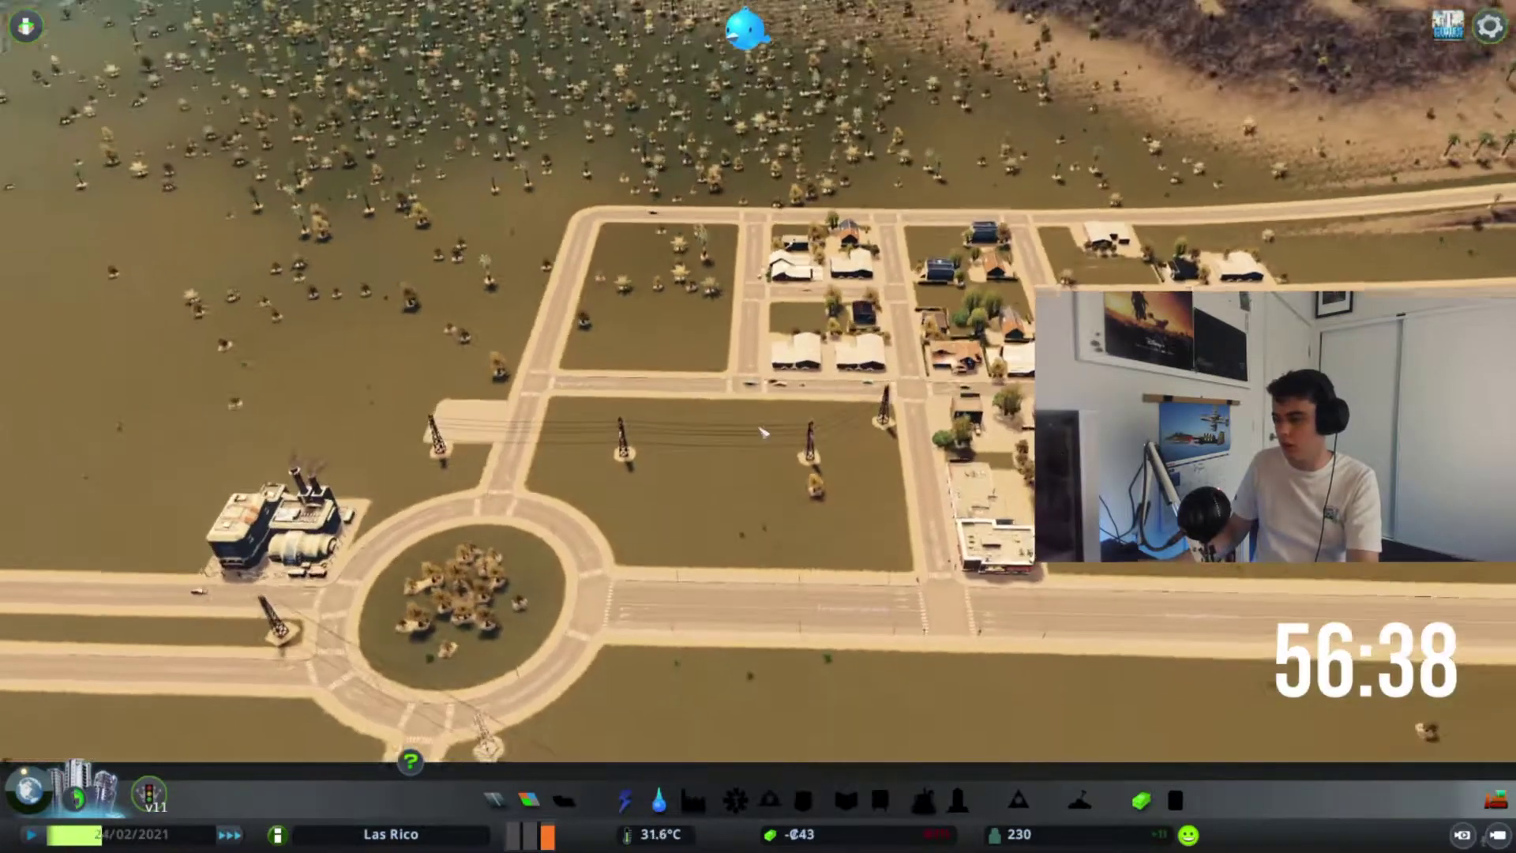
scroll(801, 473, "down", 3)
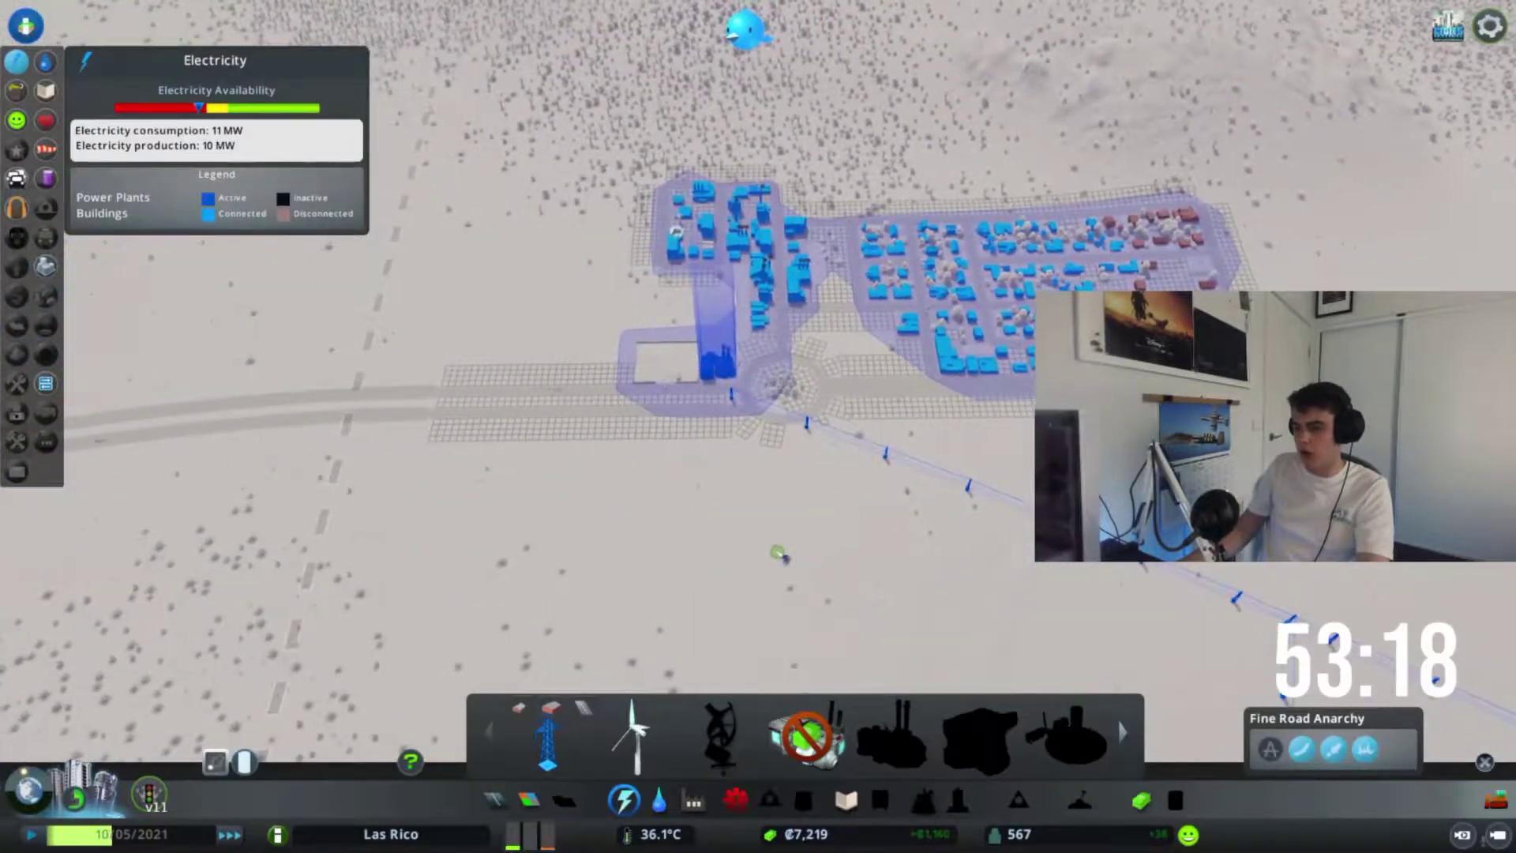
Raise the commercial tax rate and set the education budget to 100%.
key("w")
key("d")
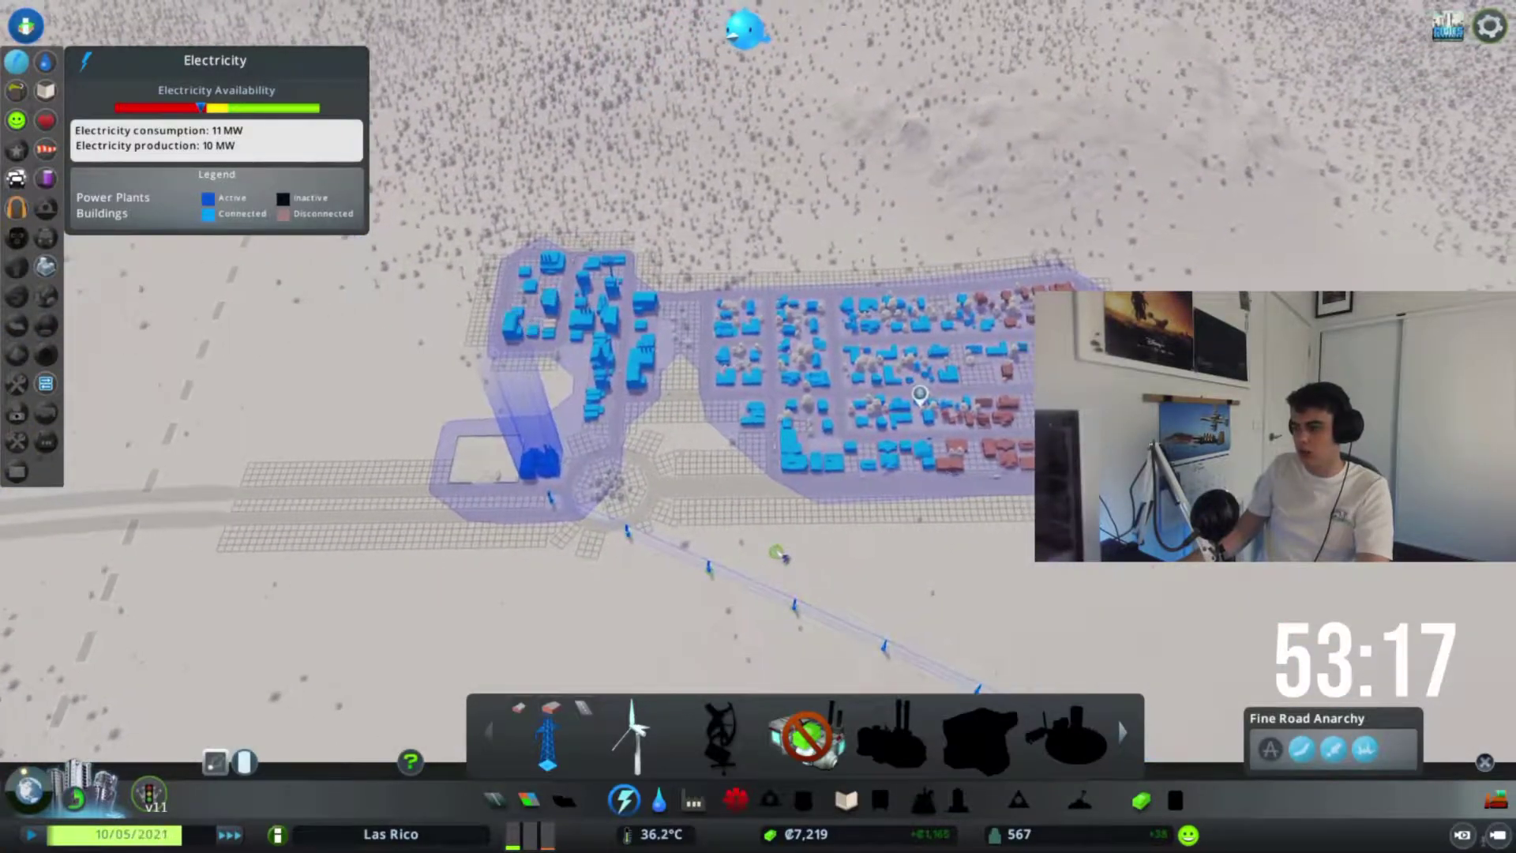
scroll(777, 552, "up", 3)
key("f")
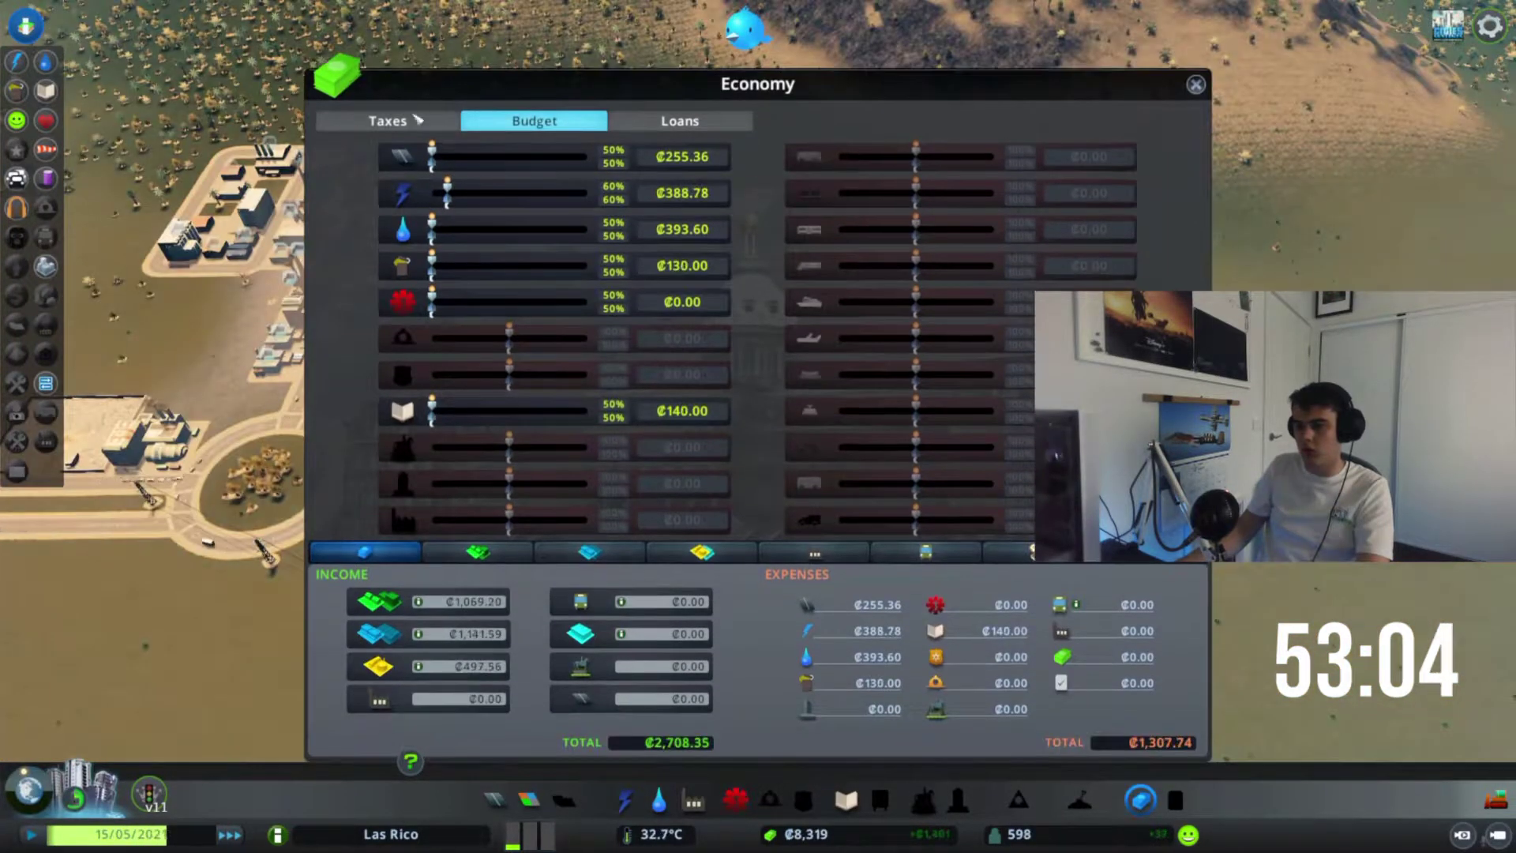
left_click(387, 120)
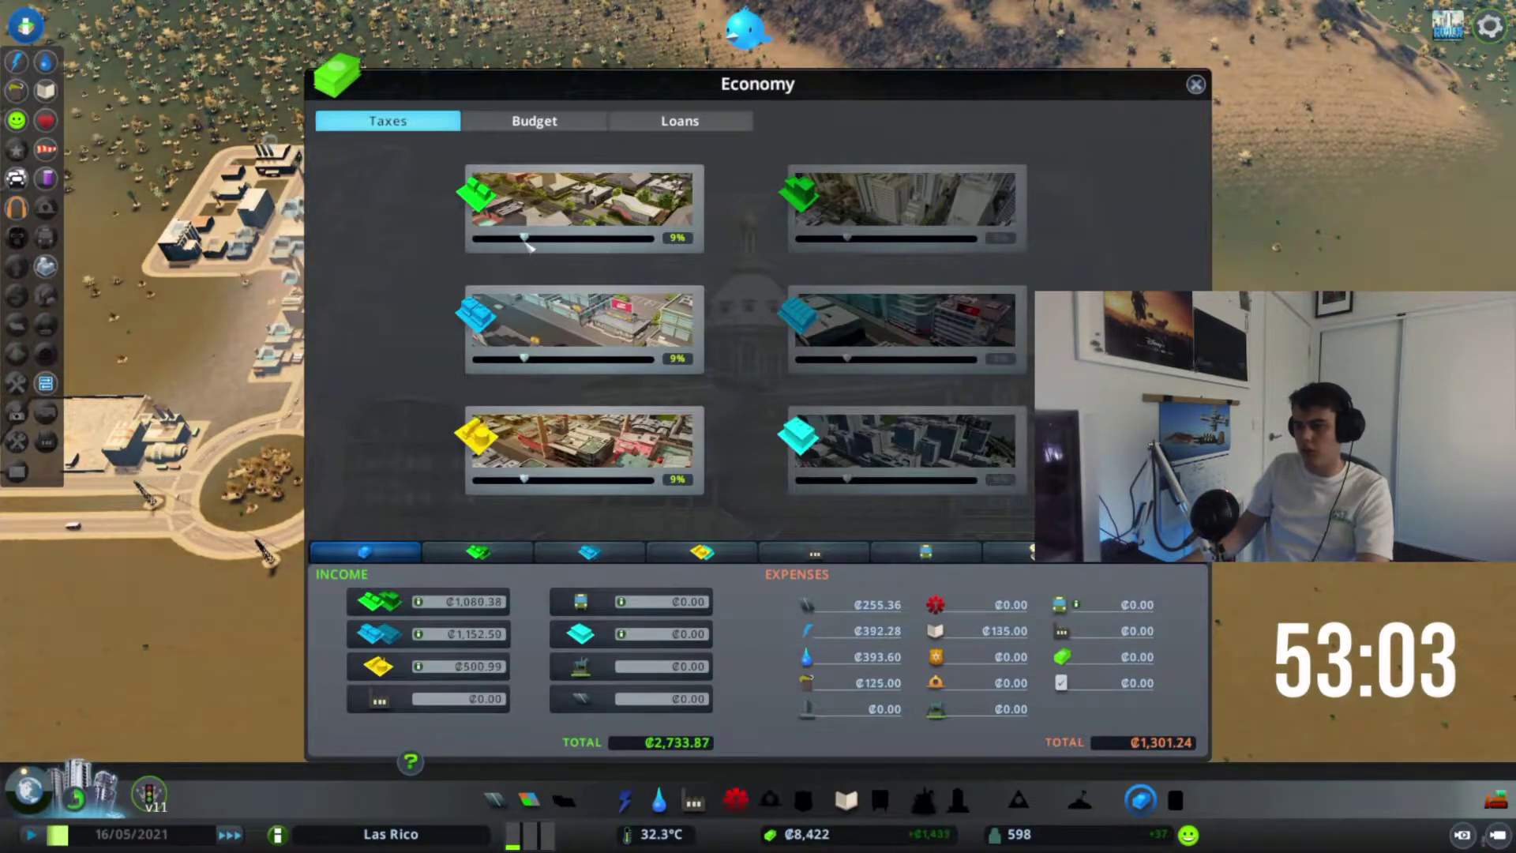
left_click(548, 360)
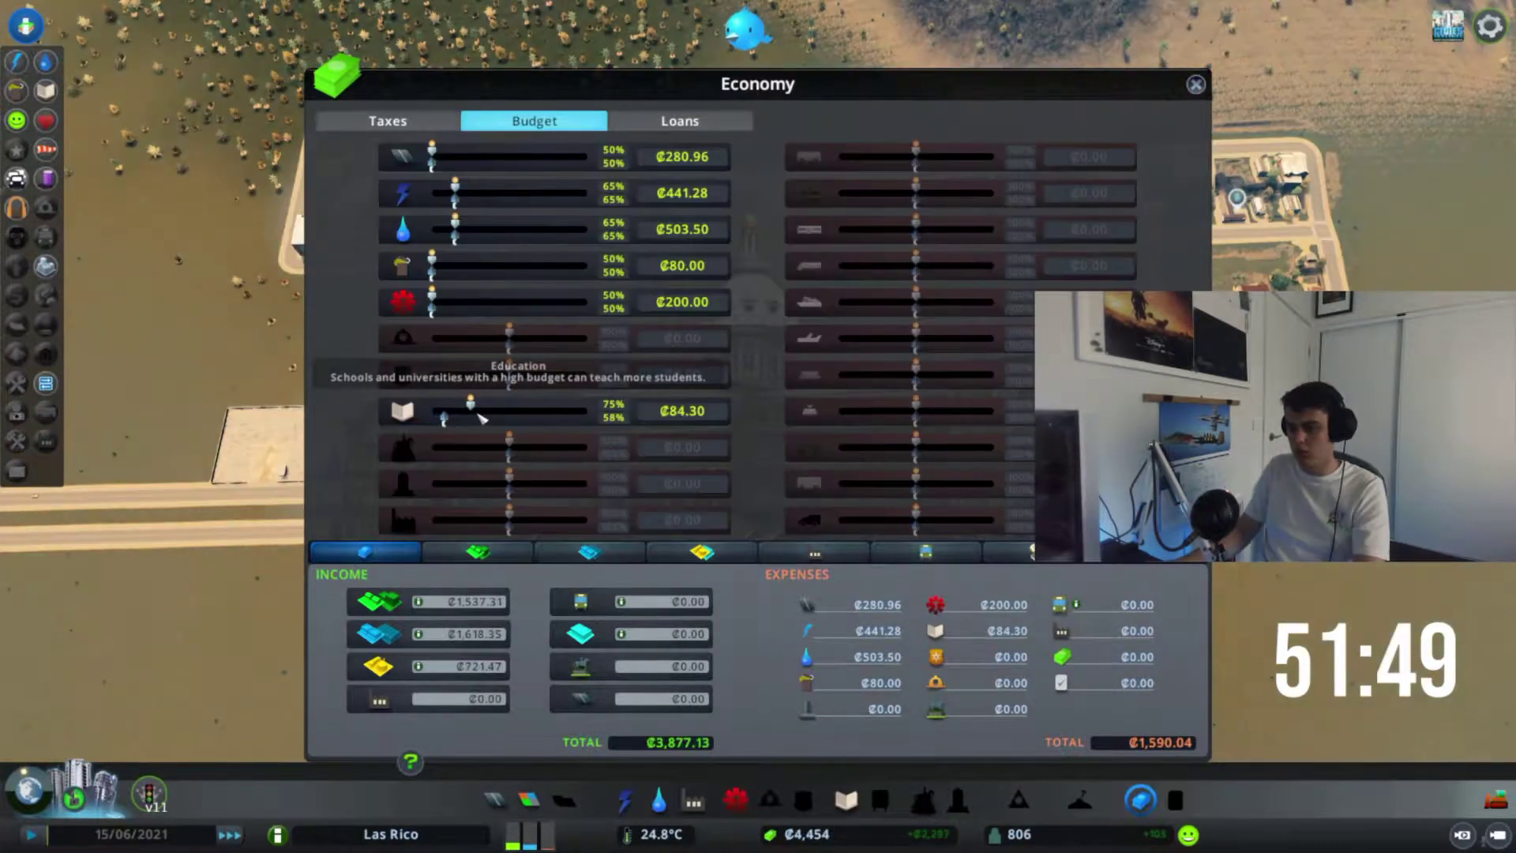
left_click_drag(525, 420, 516, 422)
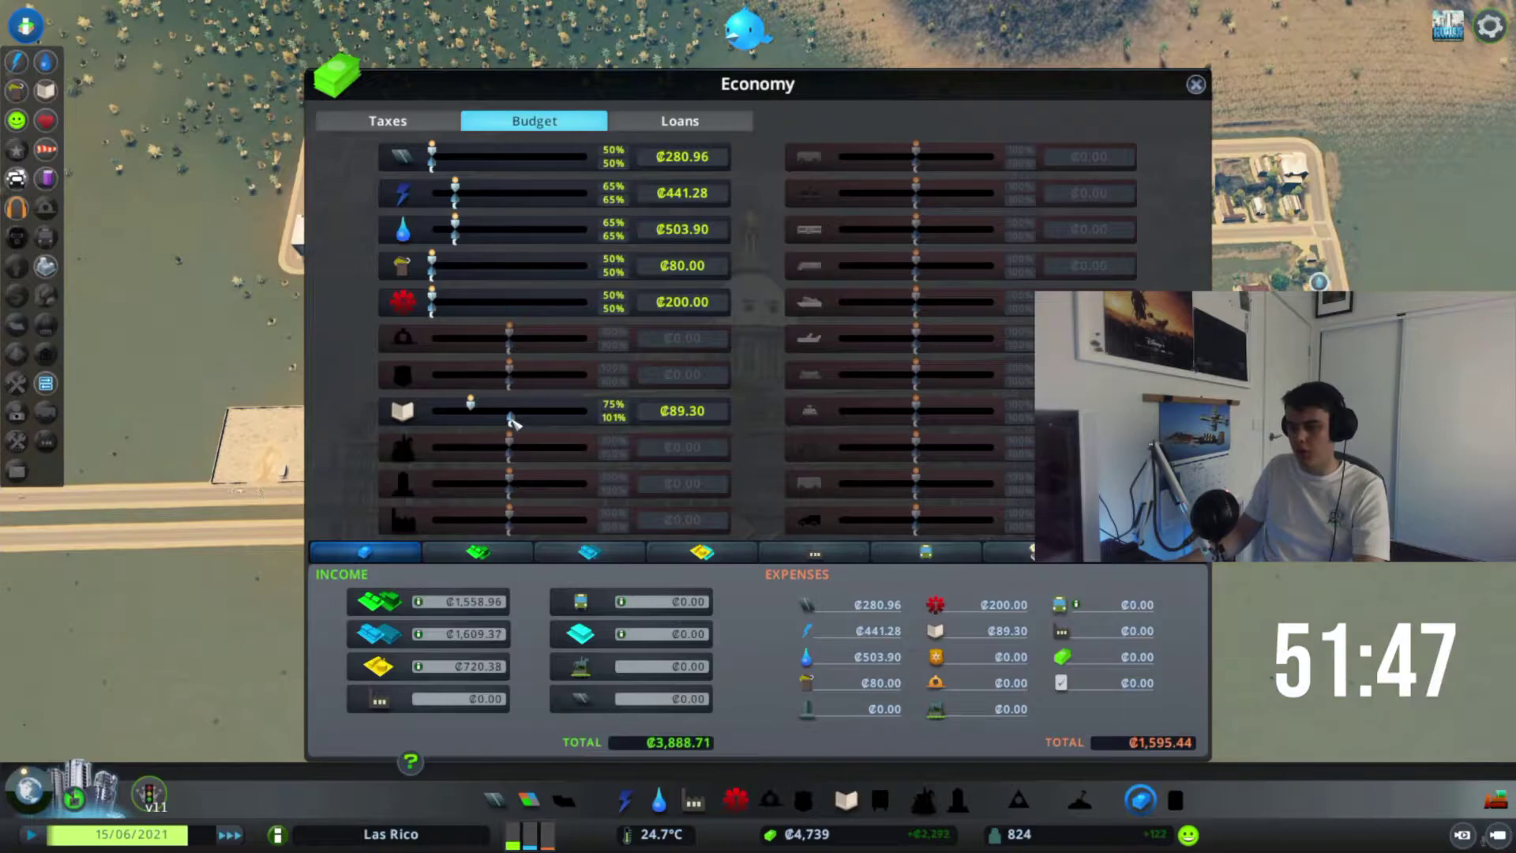
left_click(1196, 85)
scroll(758, 355, "up", 5)
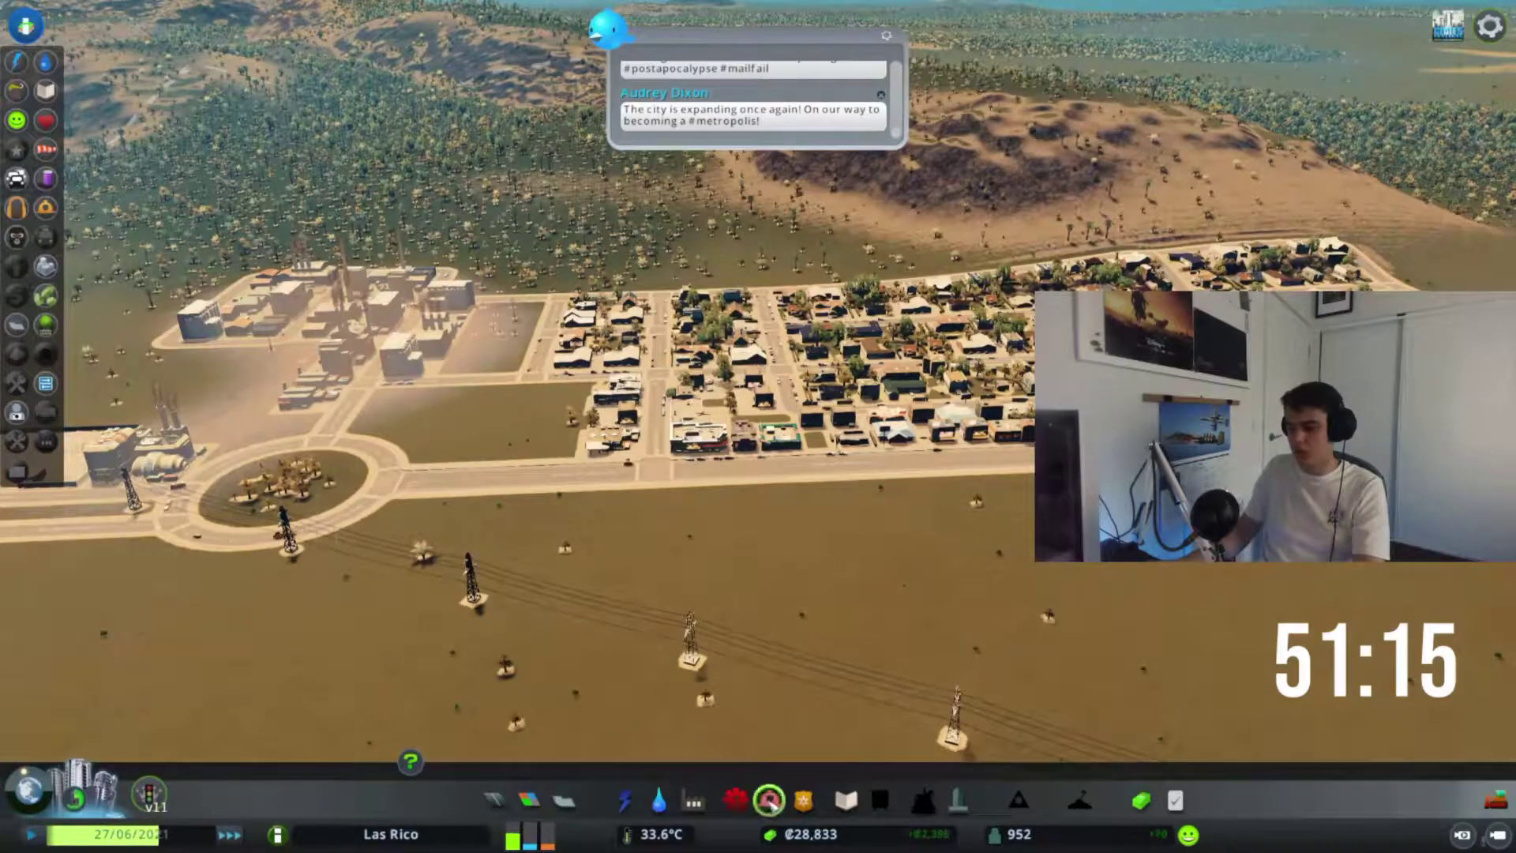
Go from fire safety to police and place a police station by the roundabout.
left_click(769, 799)
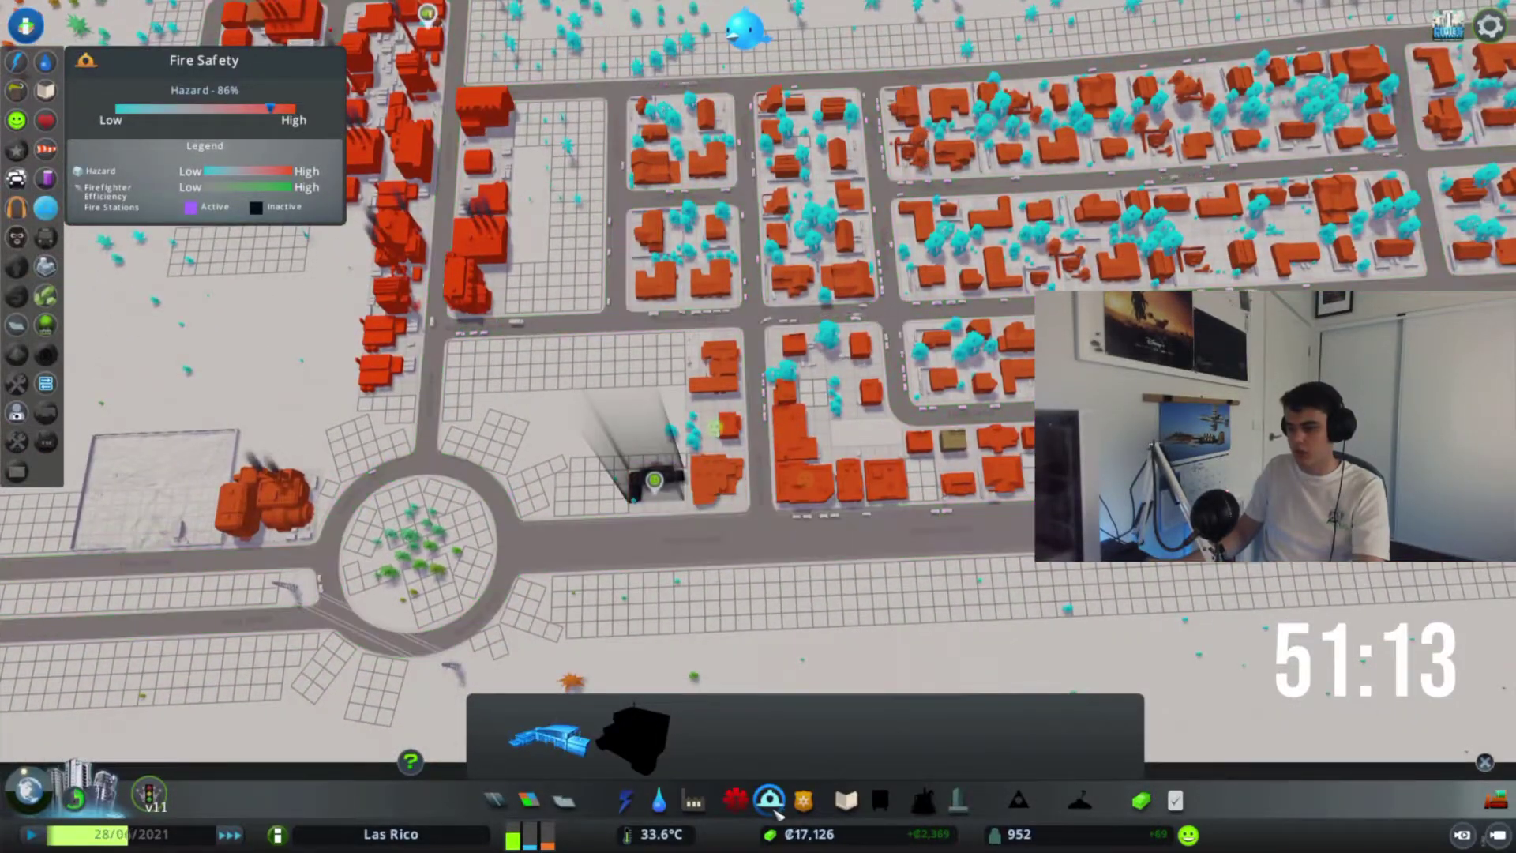
left_click(802, 799)
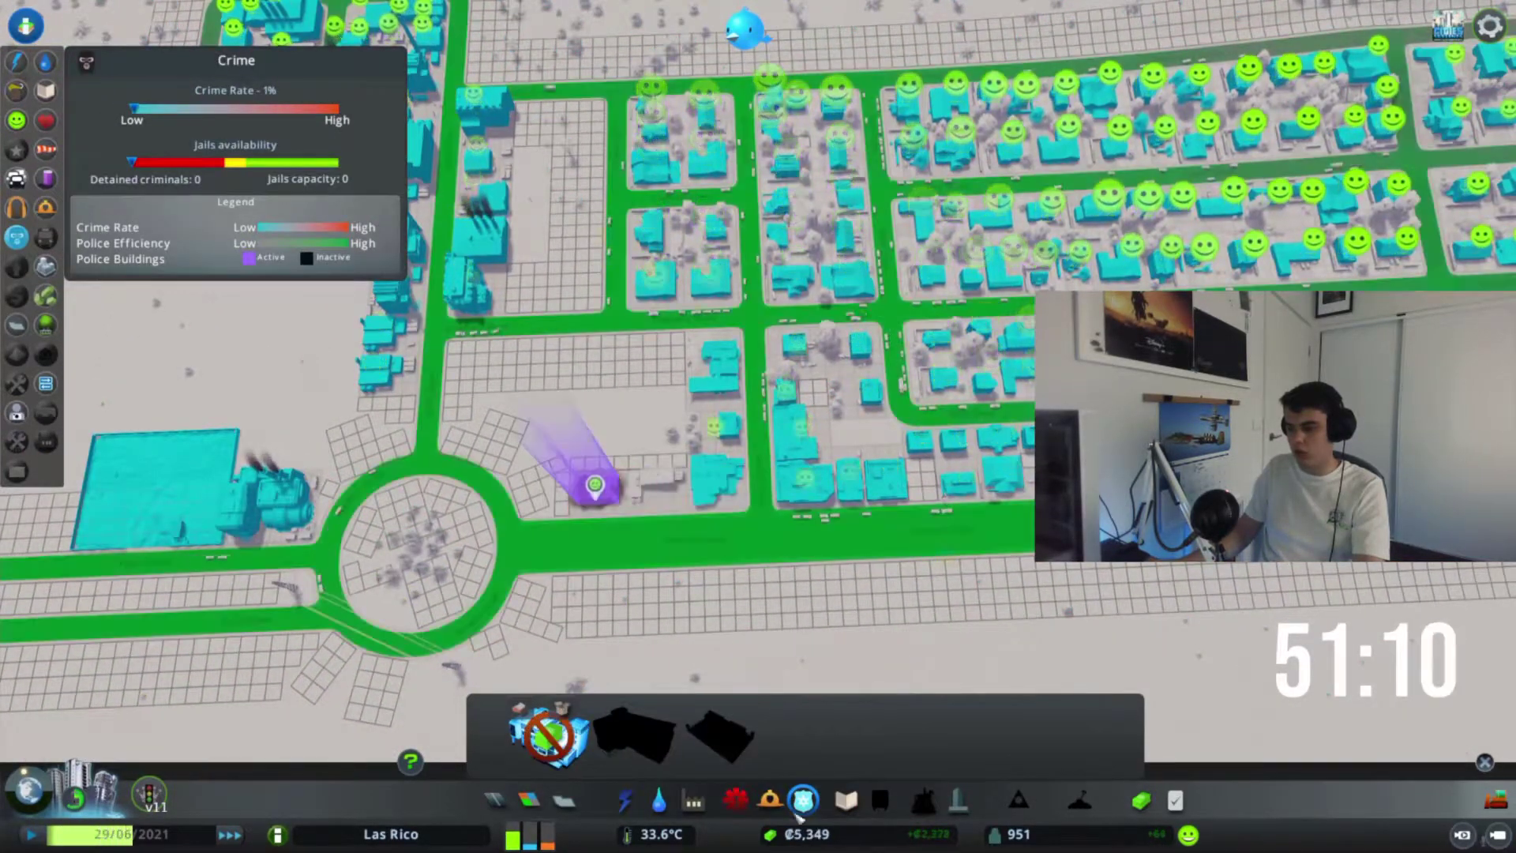
key("Escape")
scroll(613, 573, "down", 5)
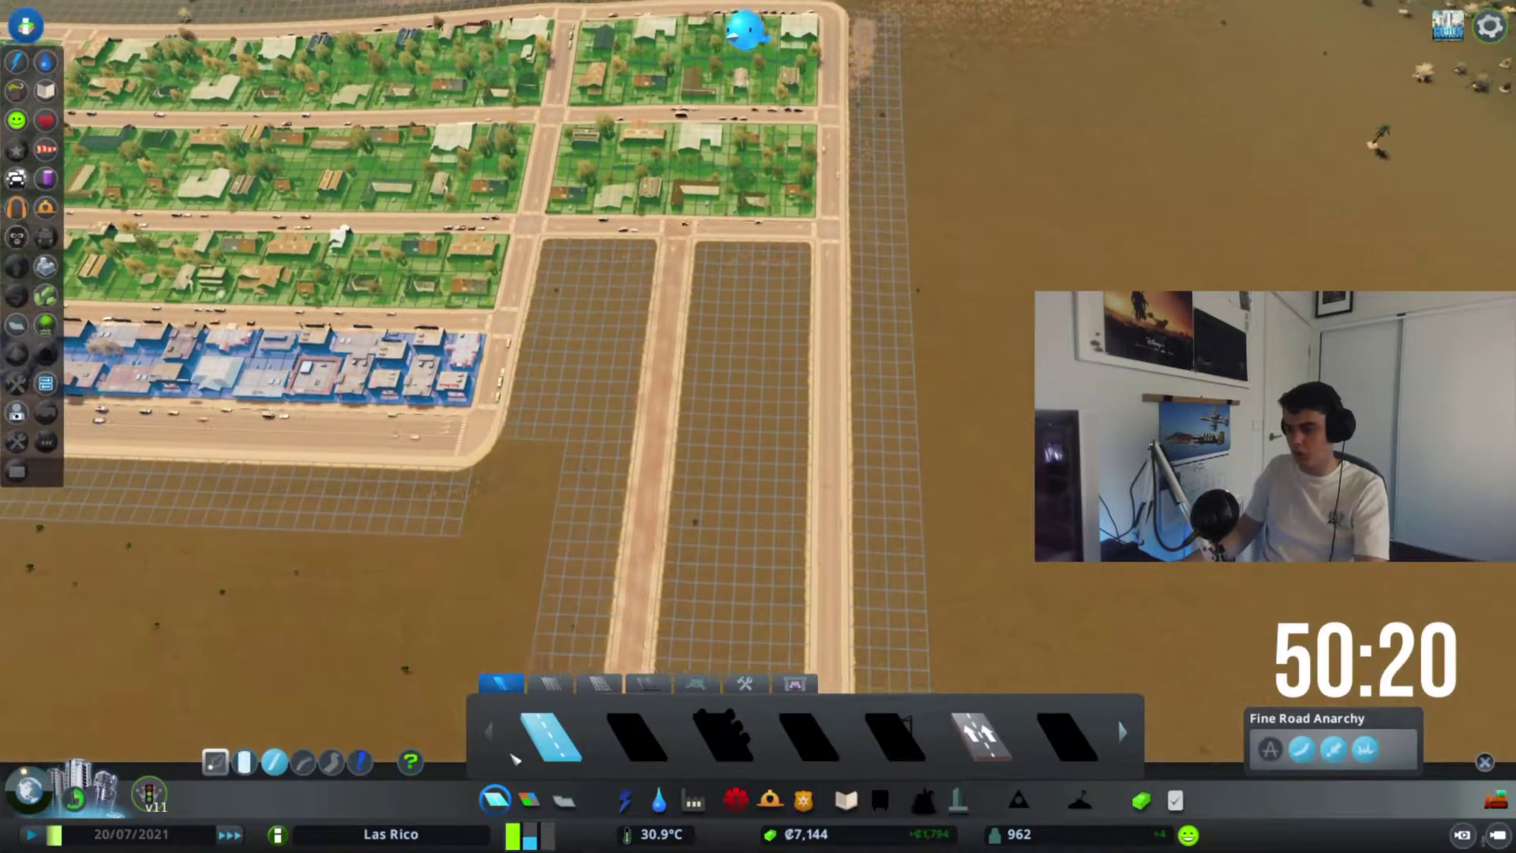
Zone the new southern block residential and run a water pipe down its road.
left_click(529, 799)
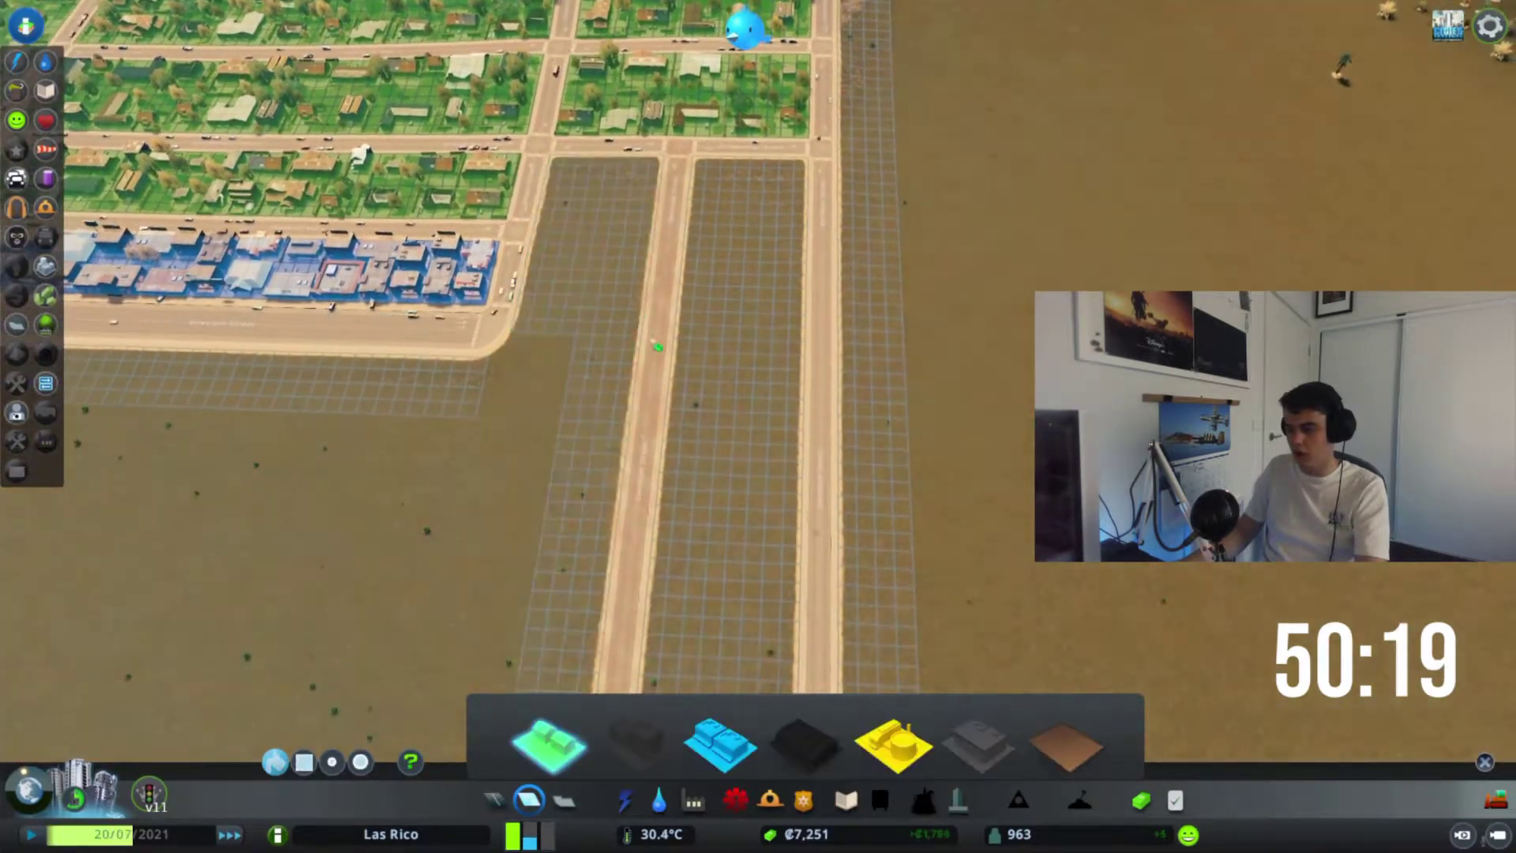
left_click(752, 423)
left_click(658, 799)
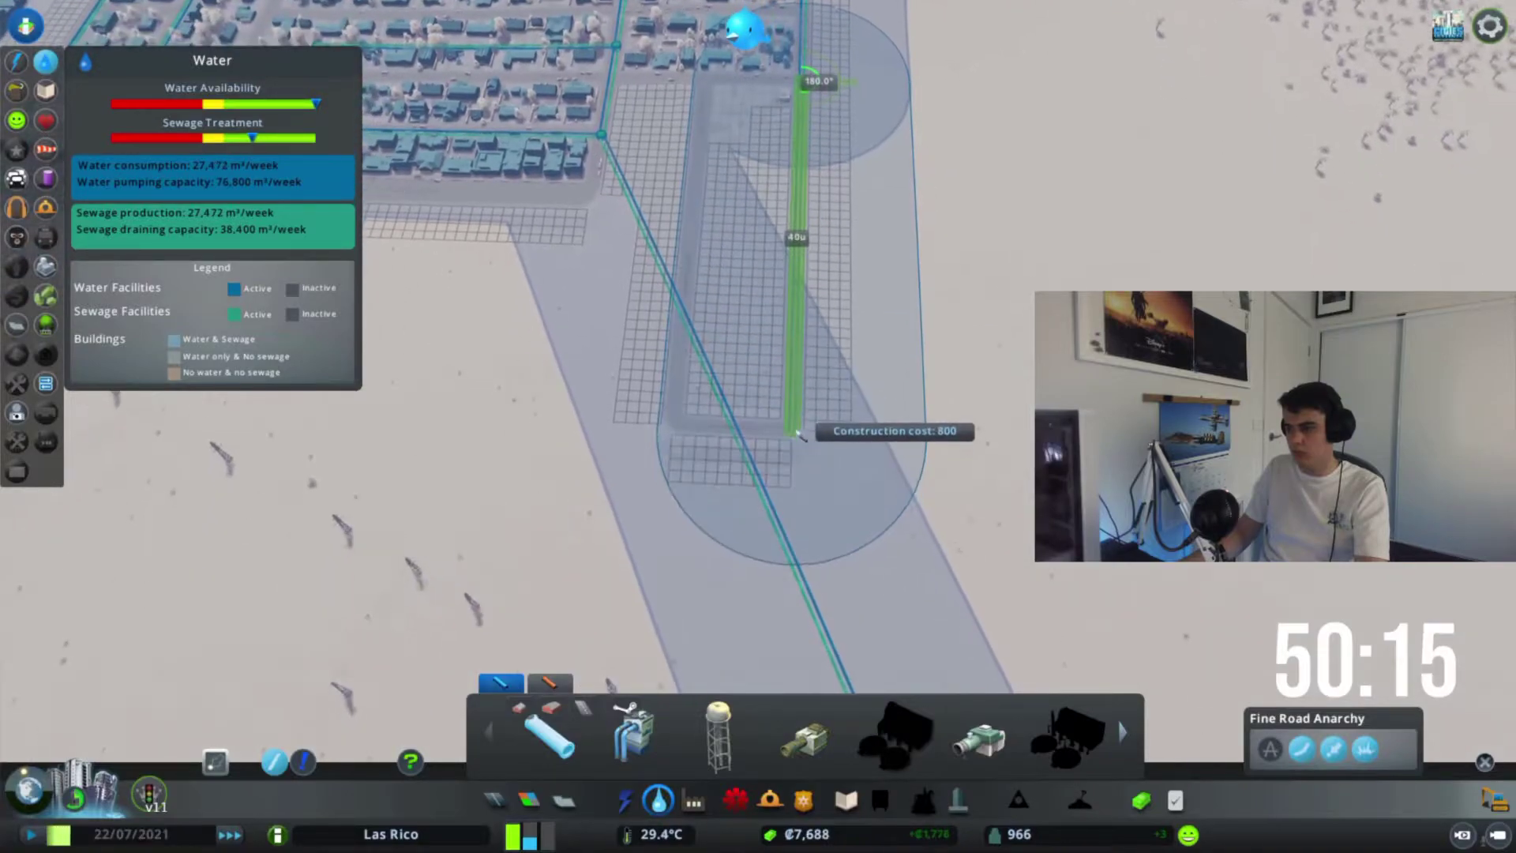
left_click(796, 430)
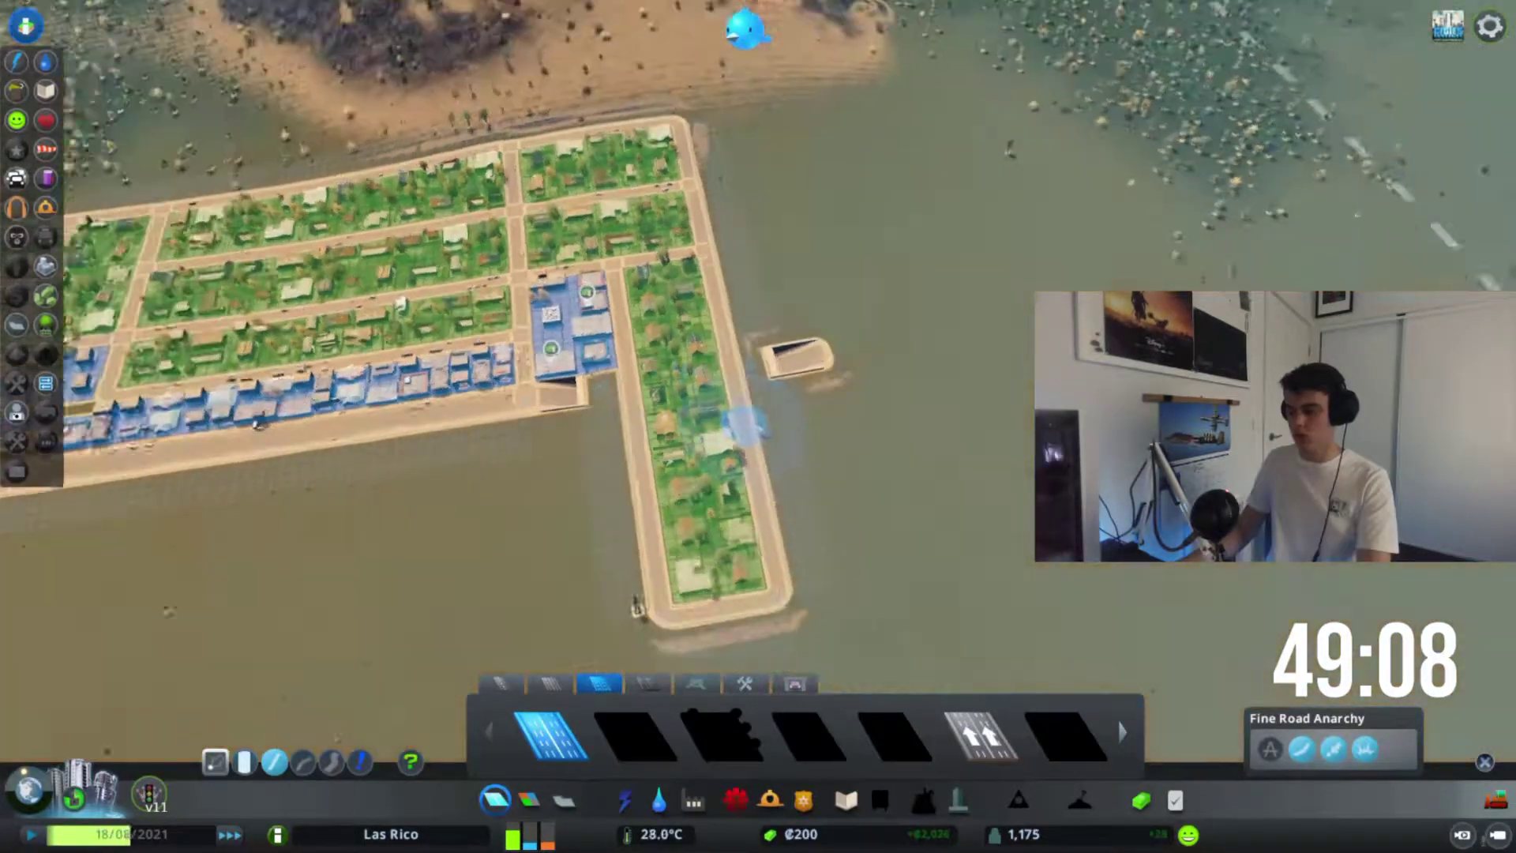
scroll(681, 554, "up", 5)
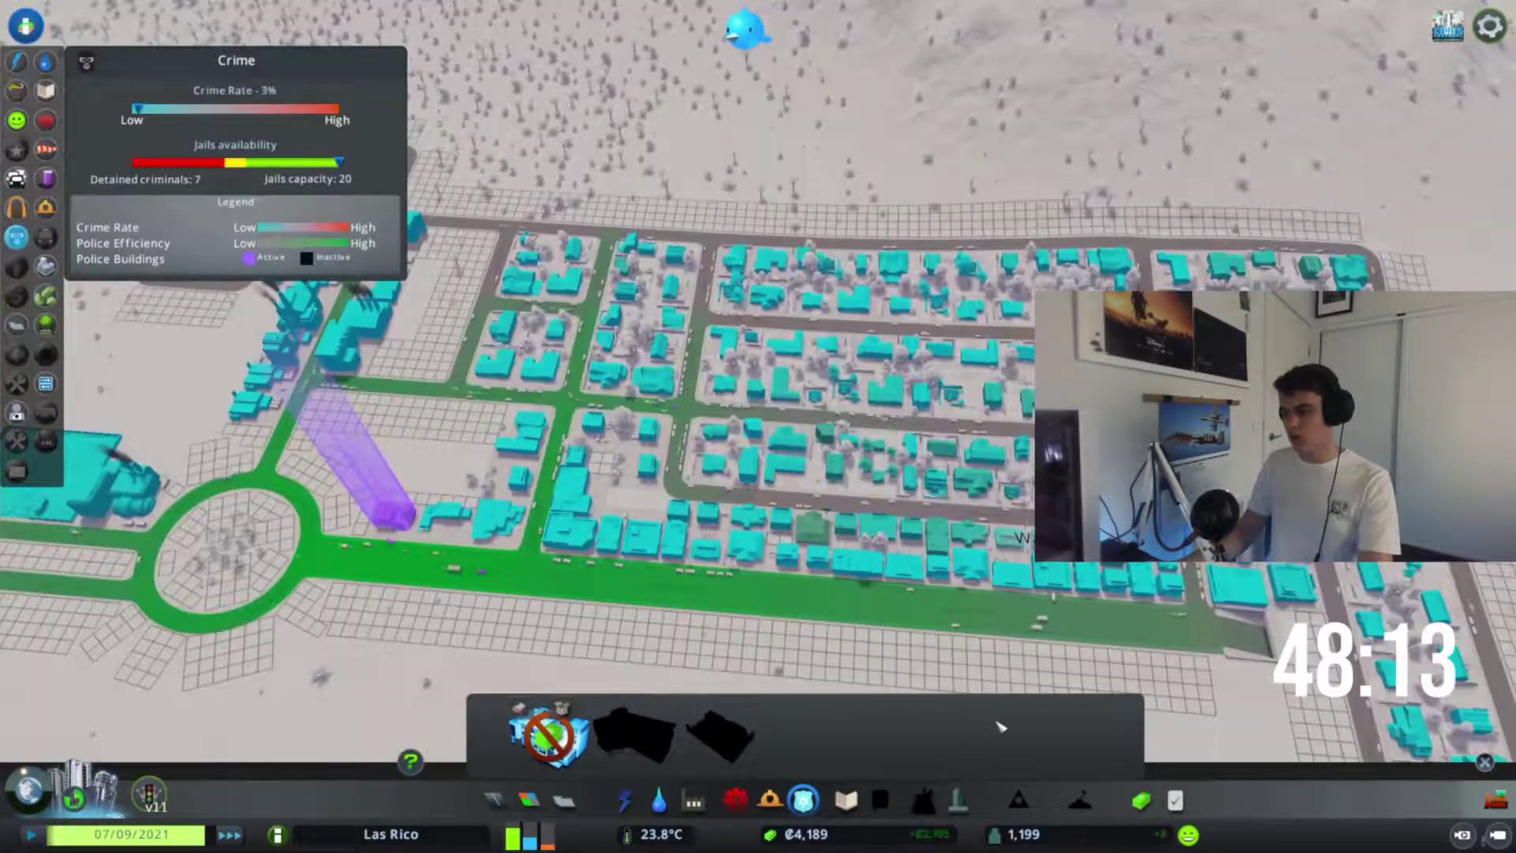
Nudge the healthcare budget up slightly and cancel the pending road.
left_click(1131, 800)
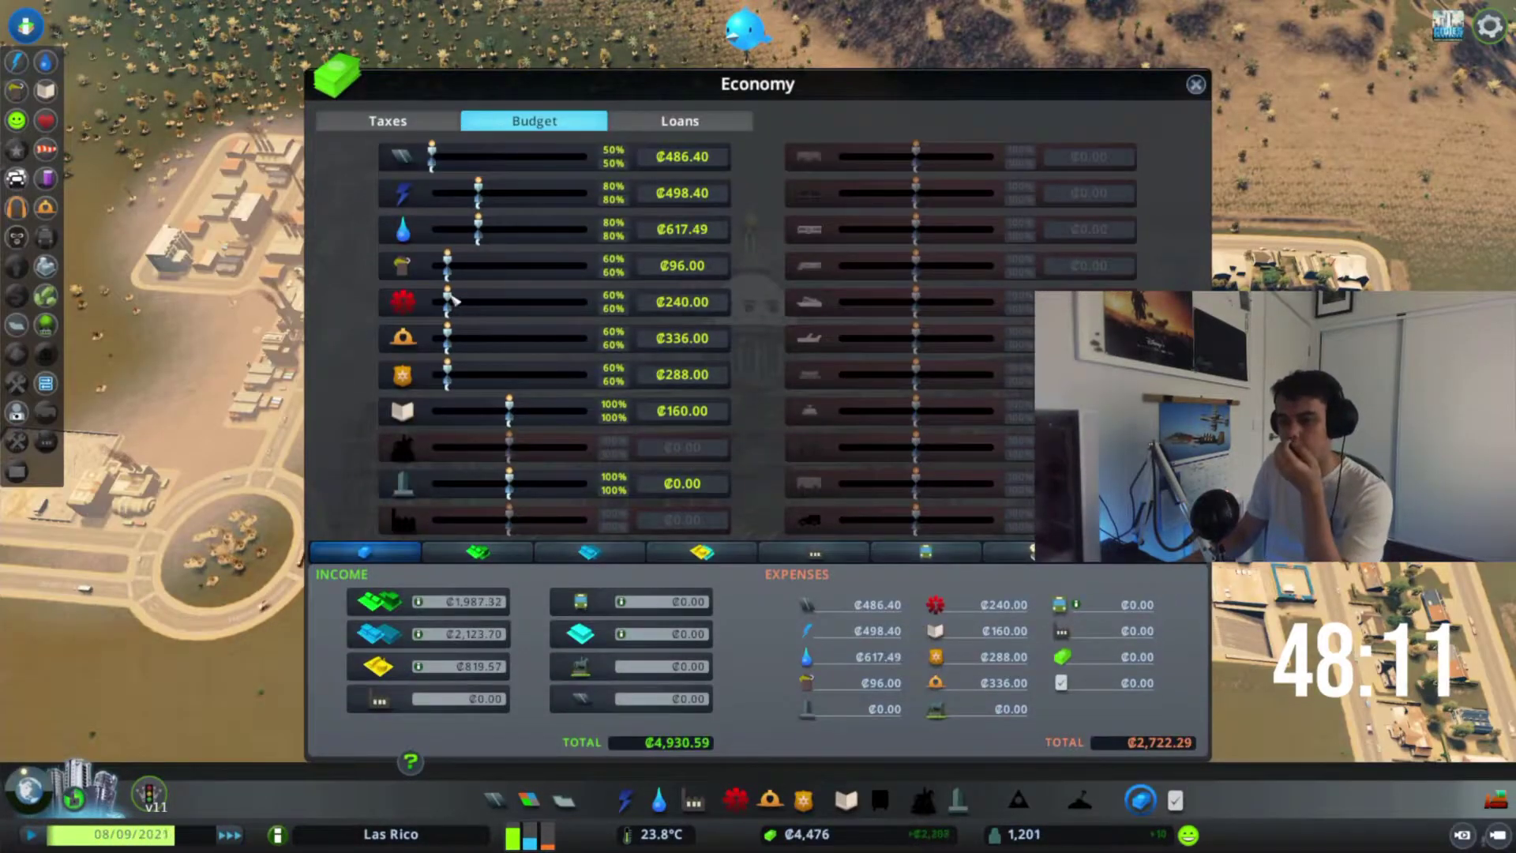
left_click_drag(465, 300, 468, 302)
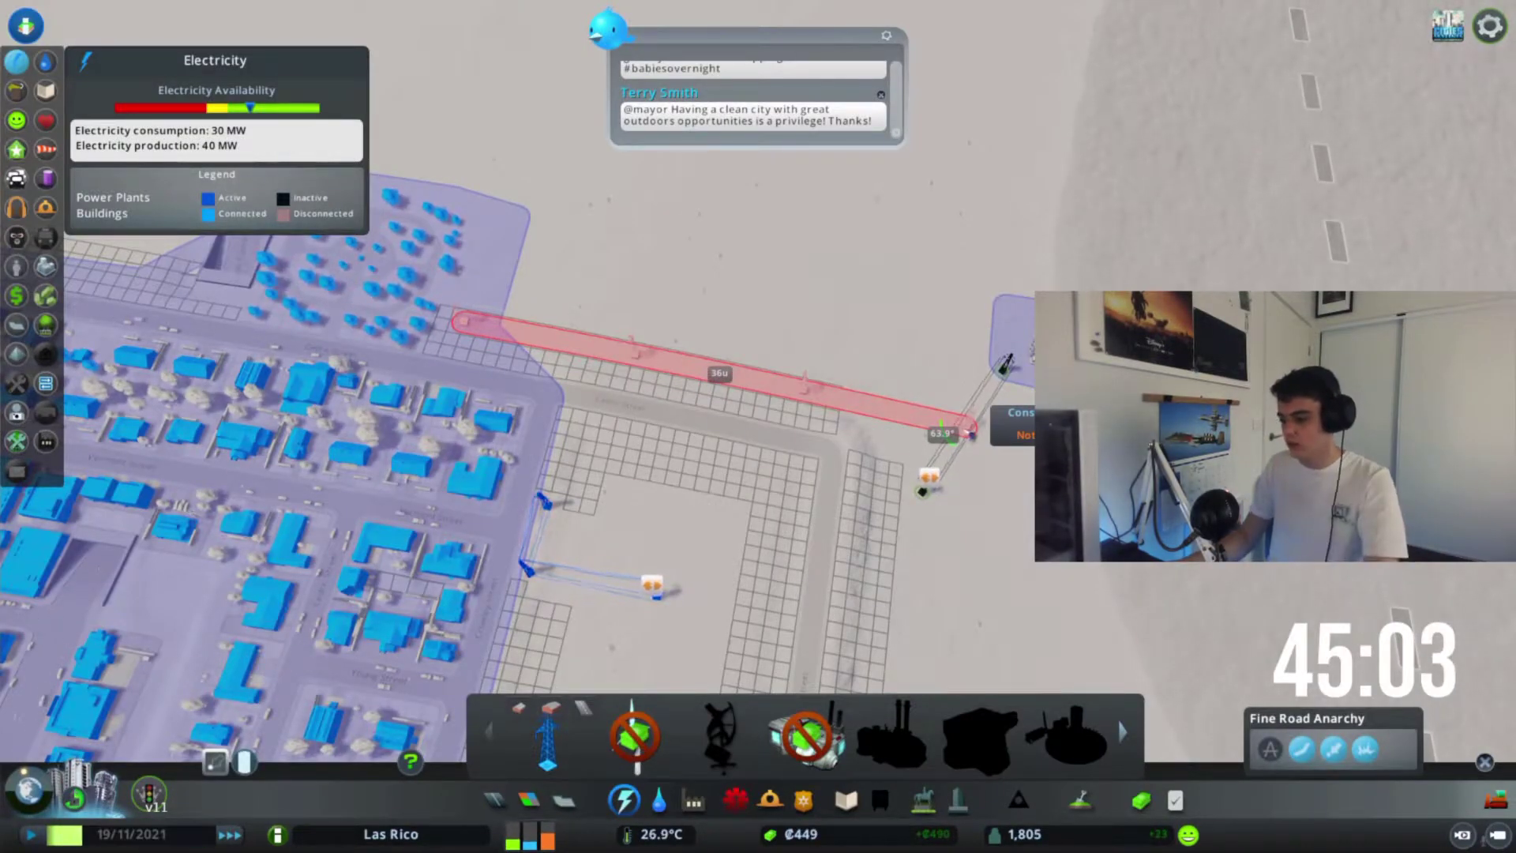
right_click(969, 434)
Take the ₡60,000 Global Credit Inc. loan from the loan offers.
key("Escape")
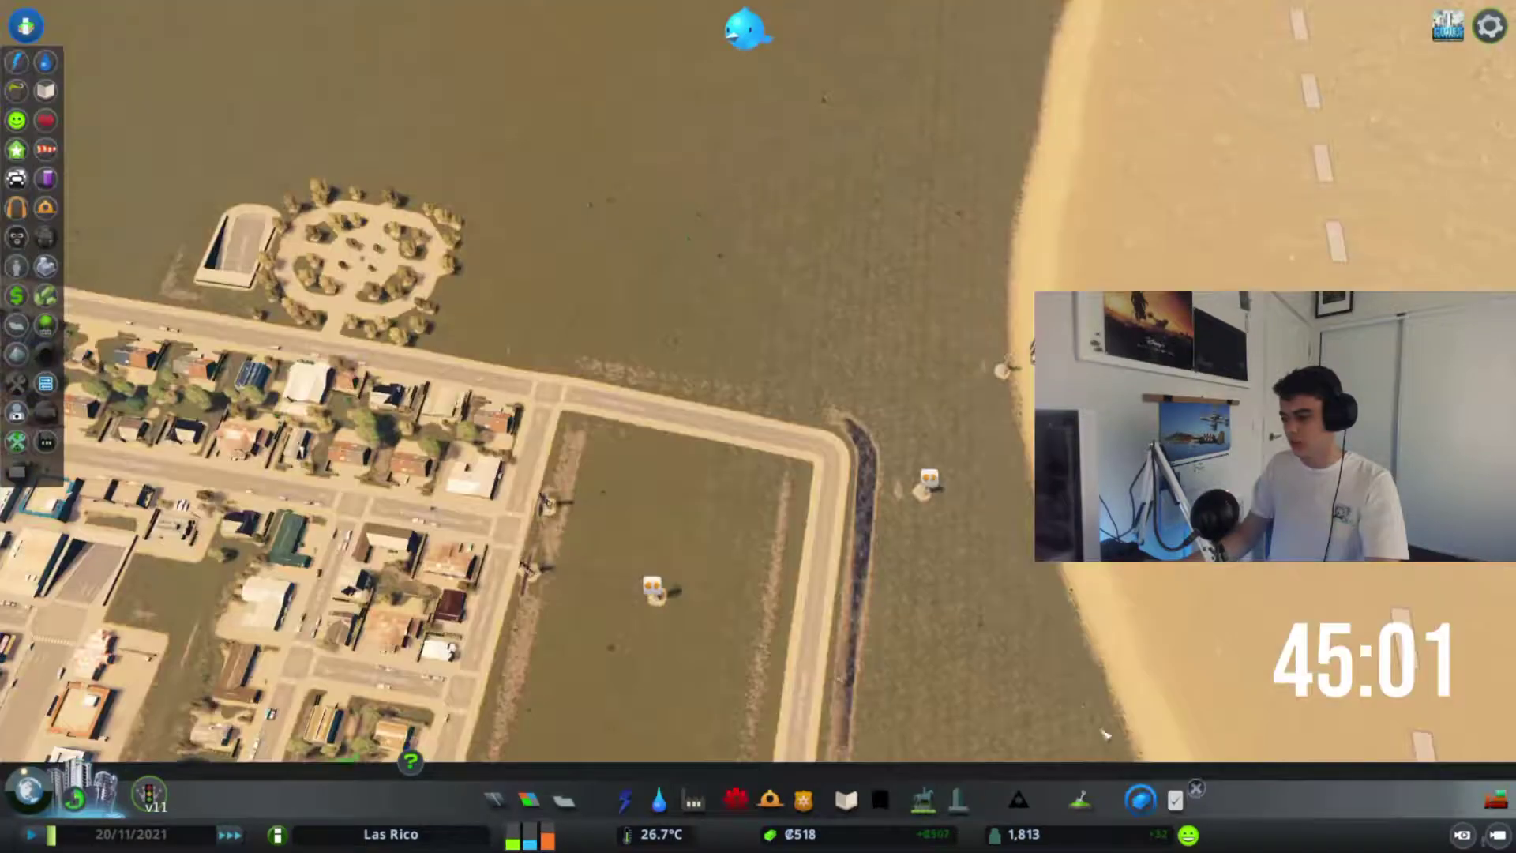
left_click(1139, 801)
left_click(681, 121)
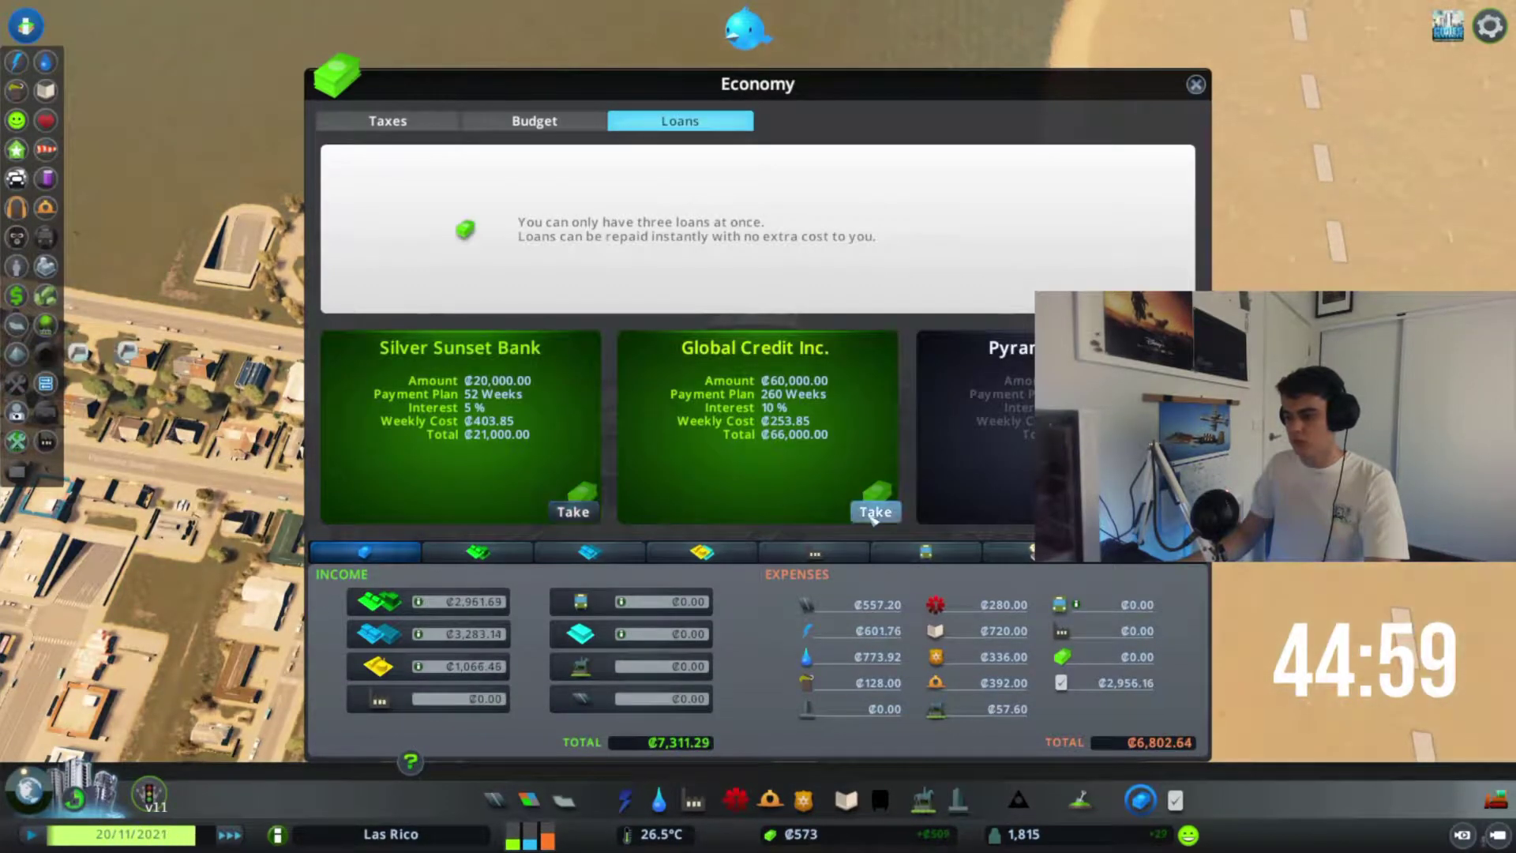
key("Escape")
left_click(625, 800)
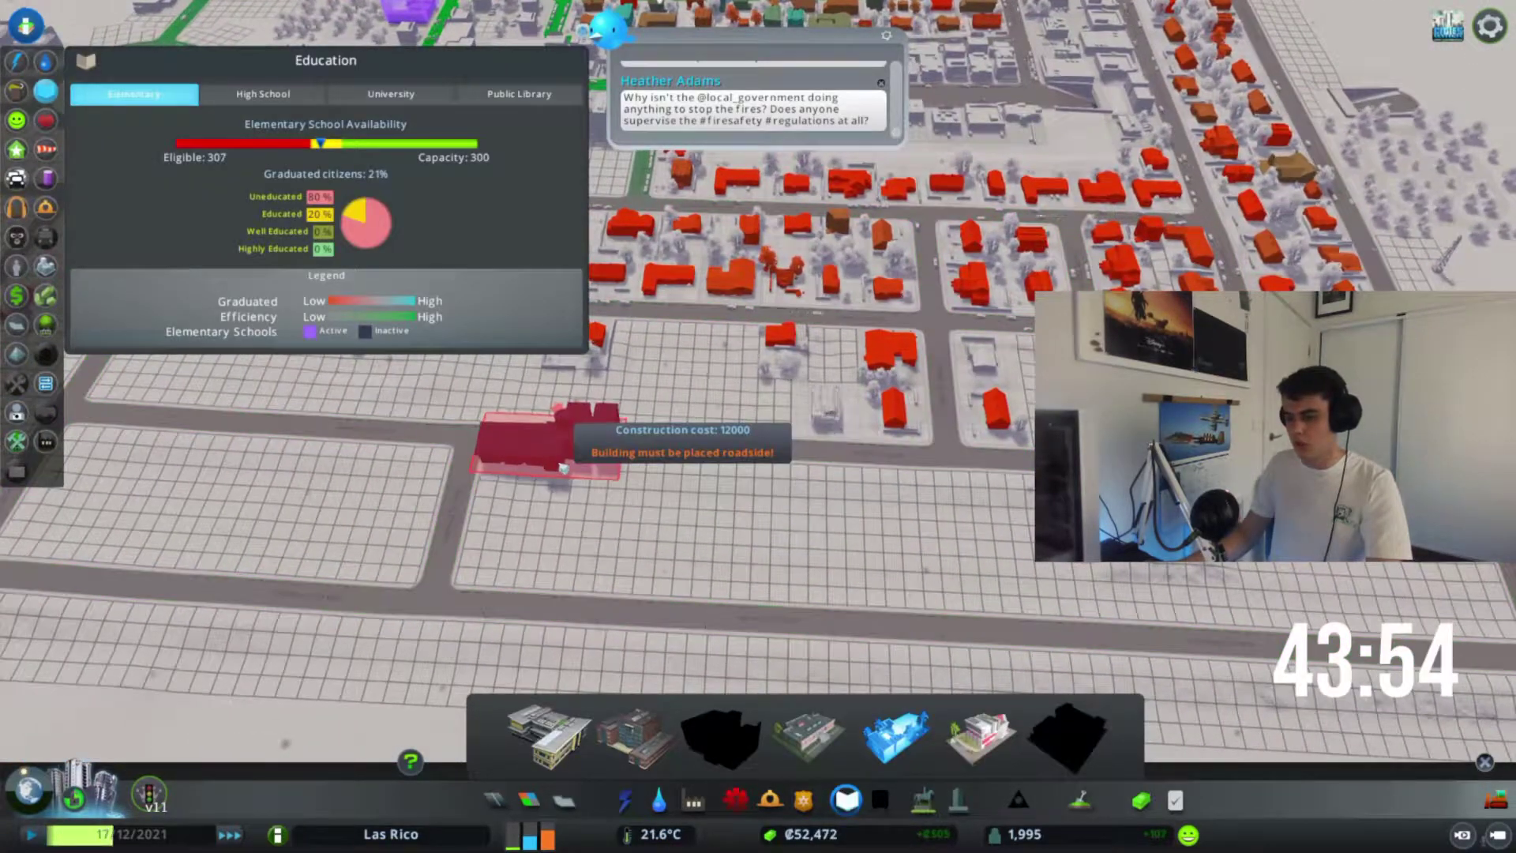
Place an Elementary School, then a High School from the High School tab.
left_click(534, 468)
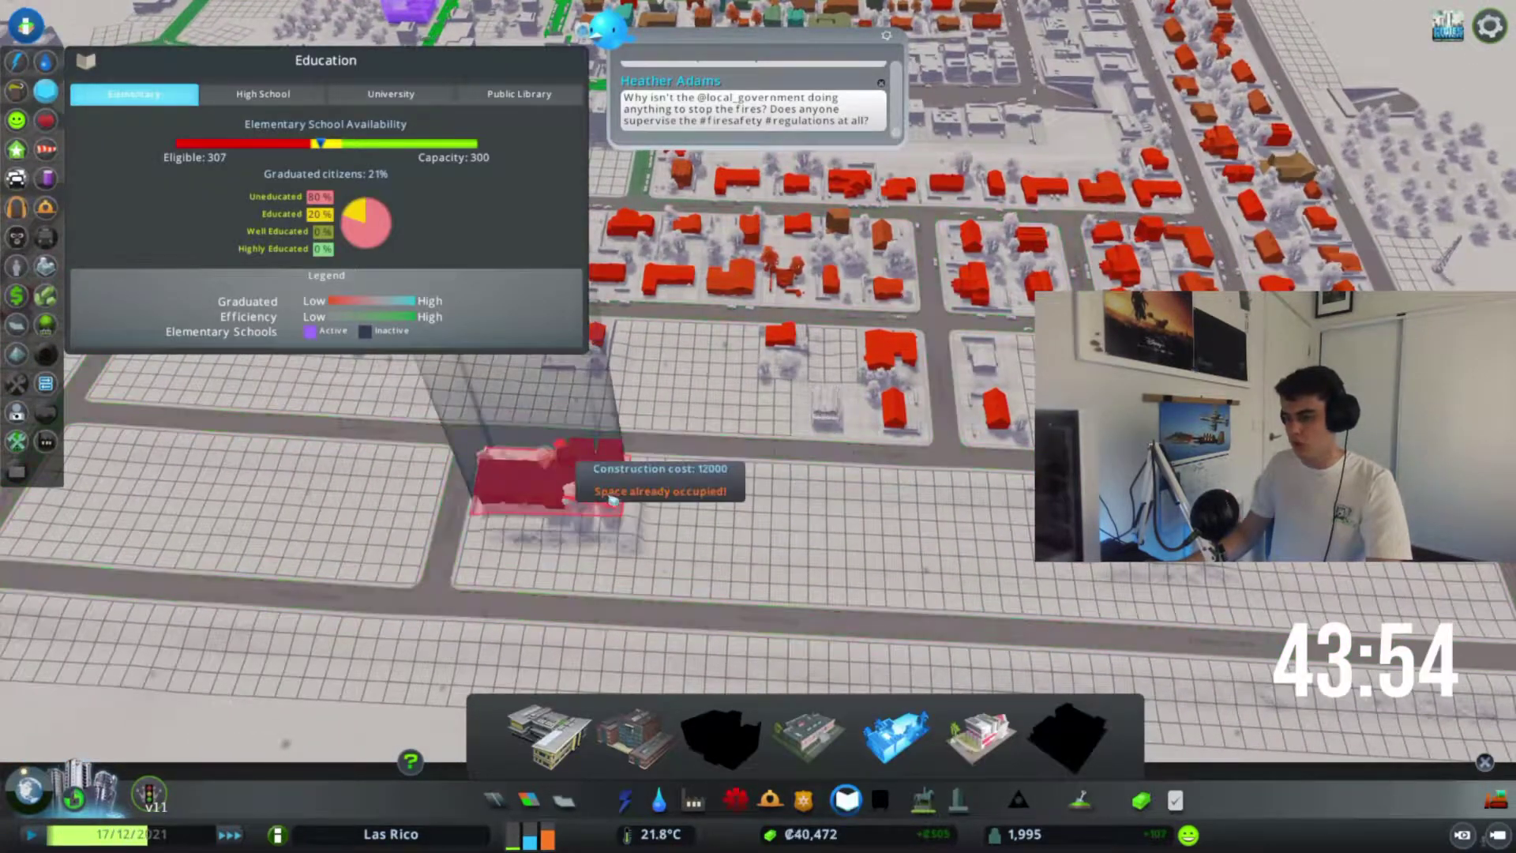
scroll(525, 473, "down", 5)
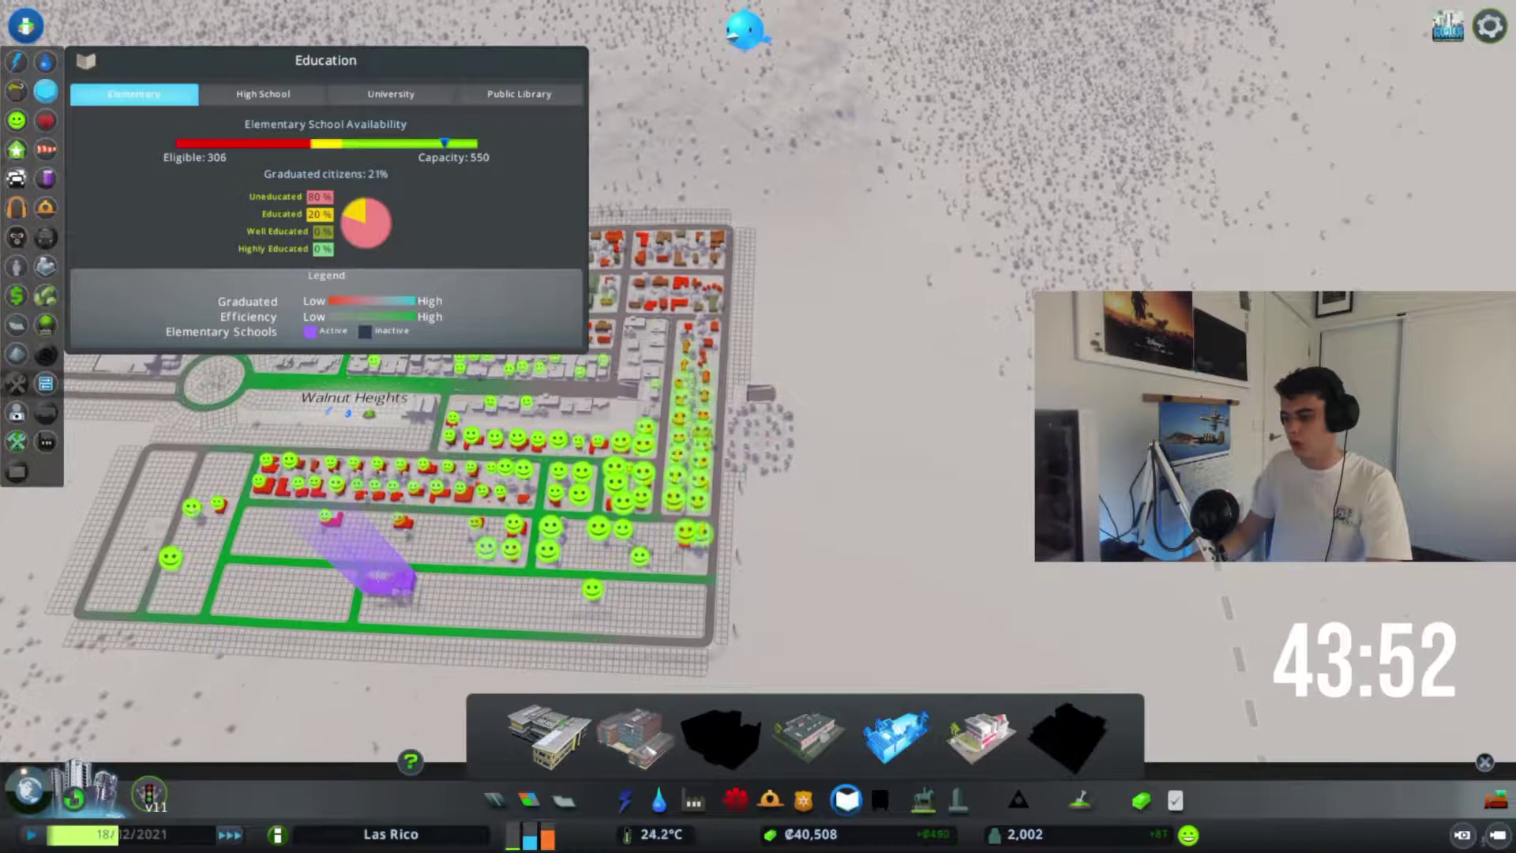
left_click(980, 731)
scroll(948, 450, "up", 3)
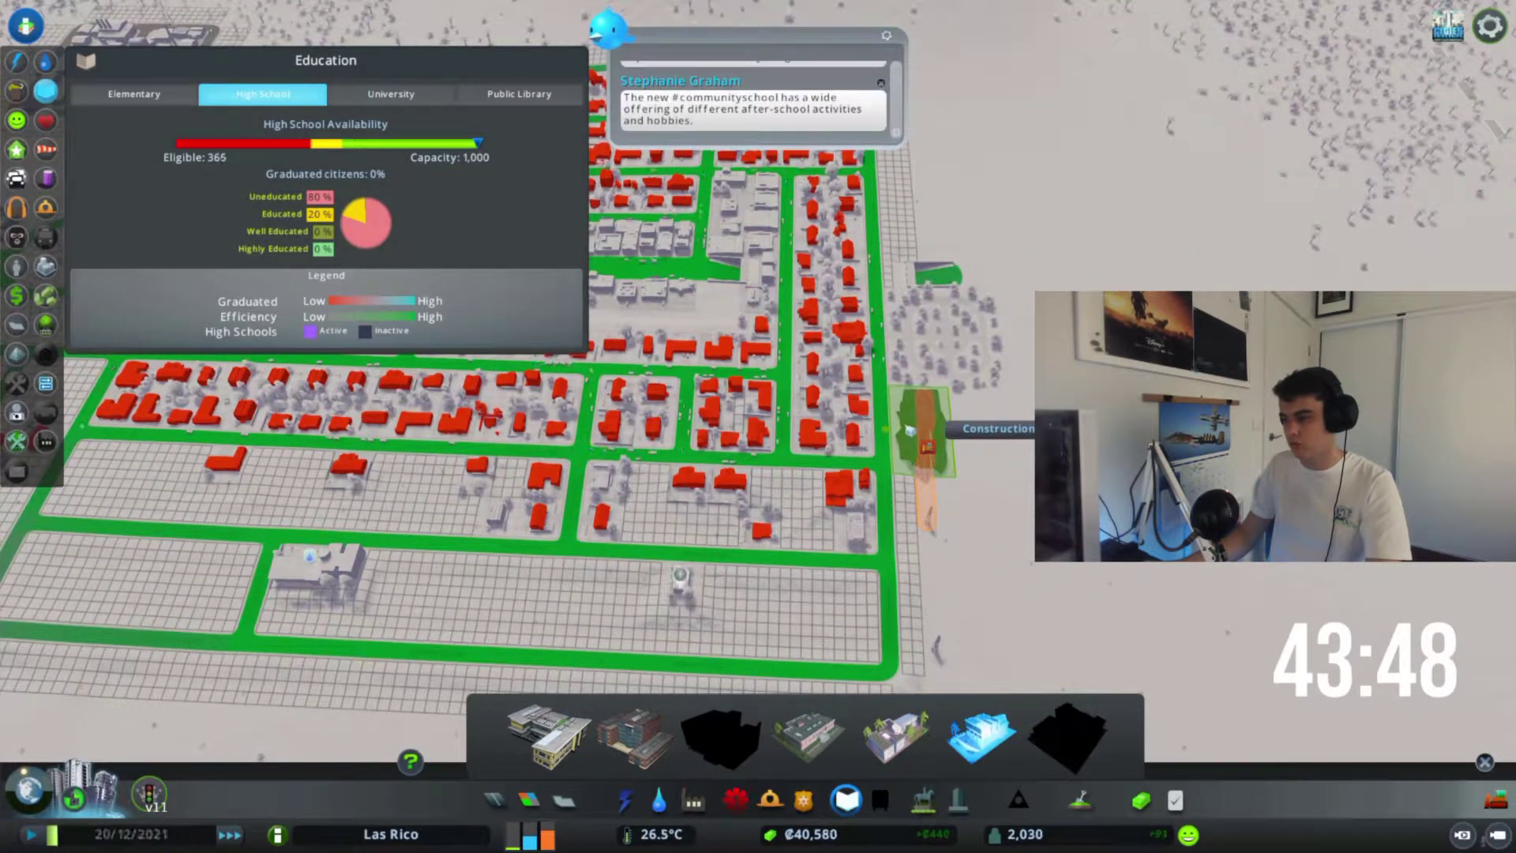
left_click(909, 430)
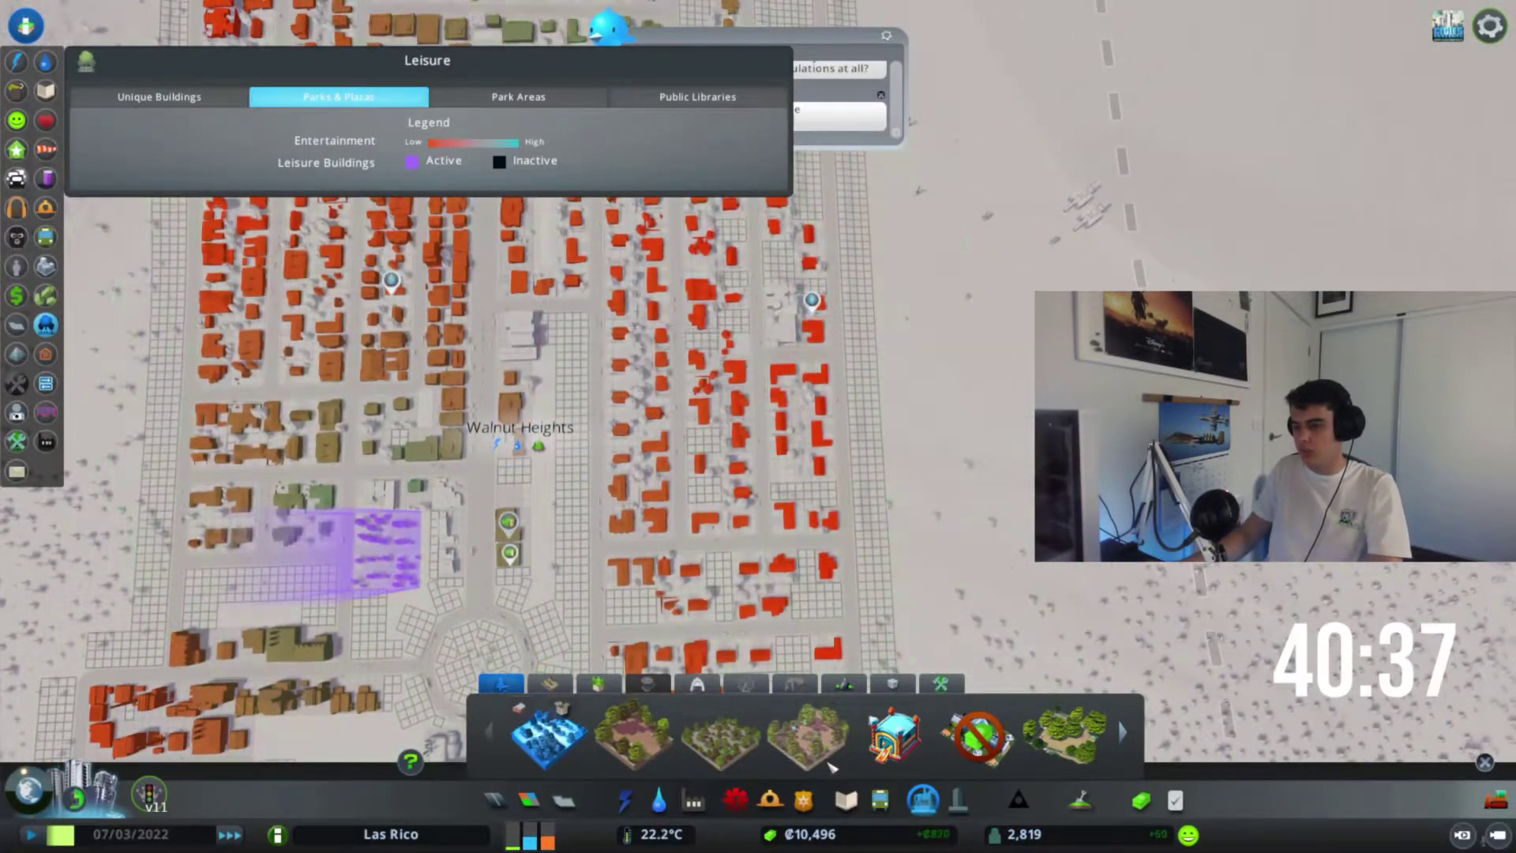
Place a park and build a road from the pier out into the water.
left_click(584, 335)
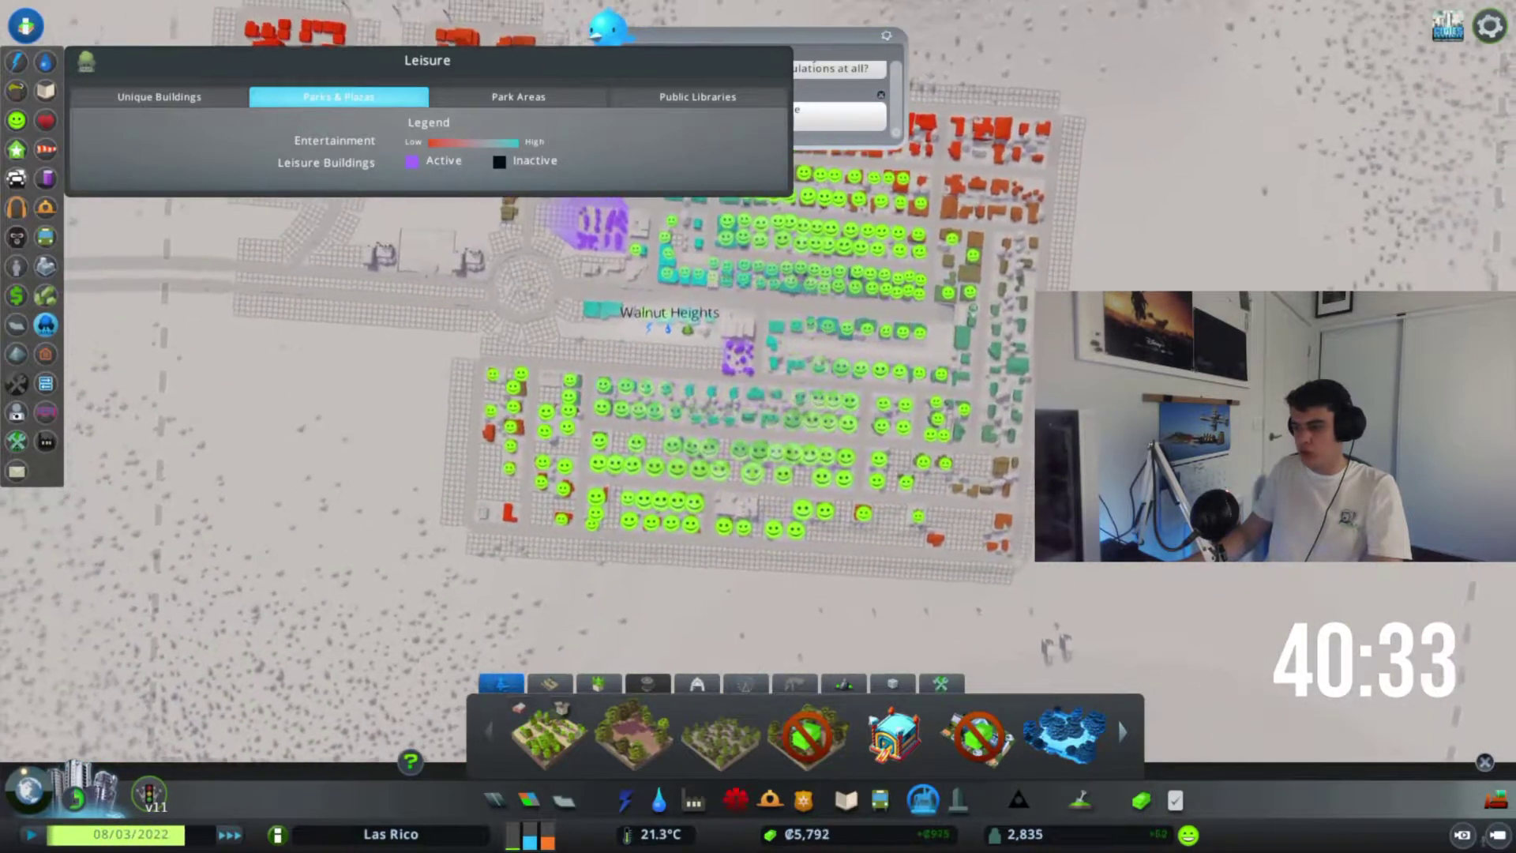
scroll(801, 521, "up", 5)
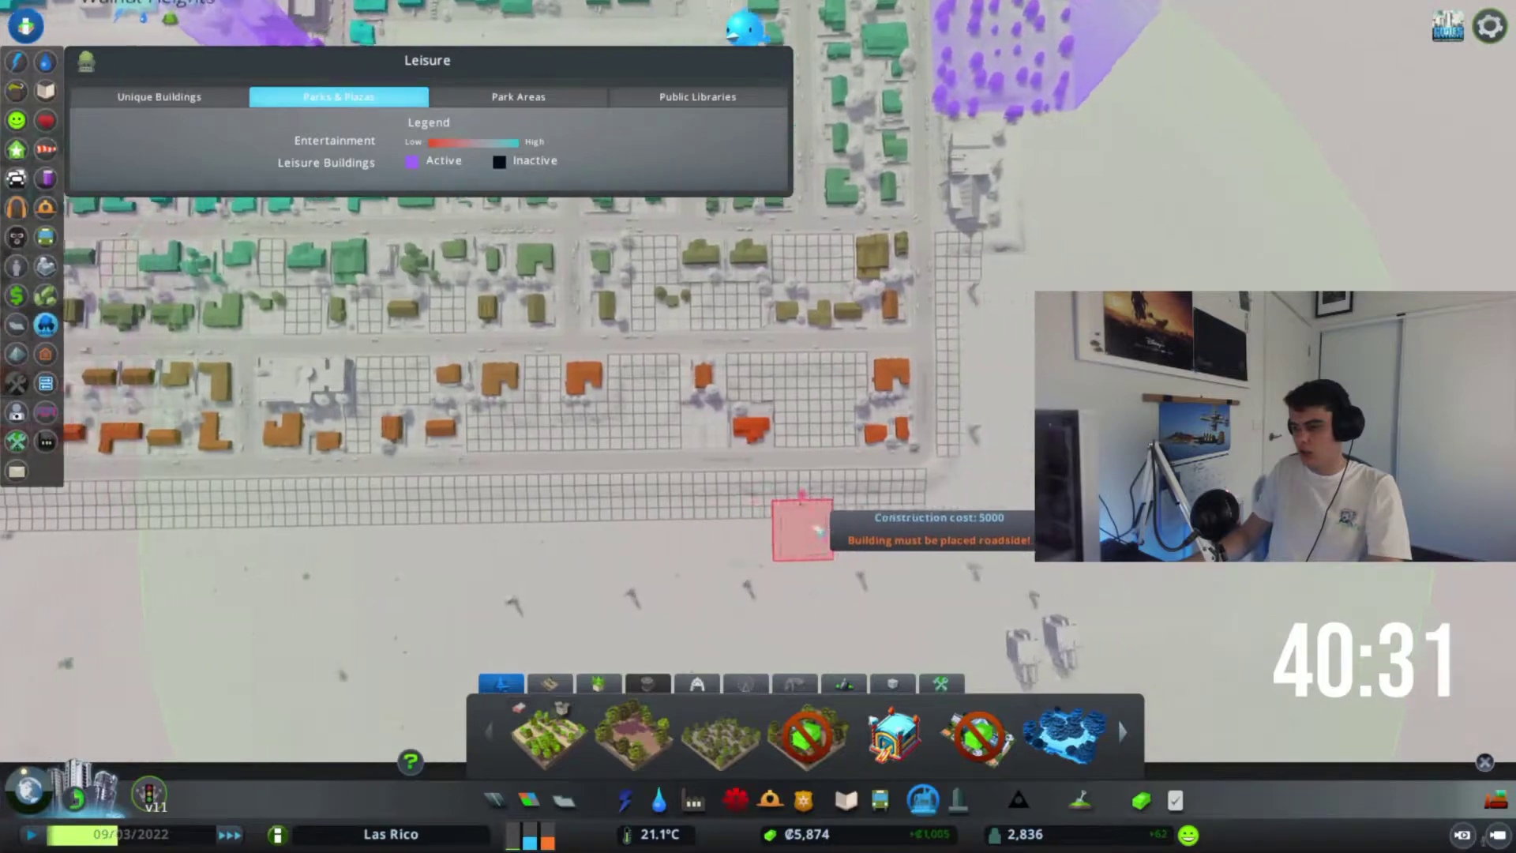
key("d")
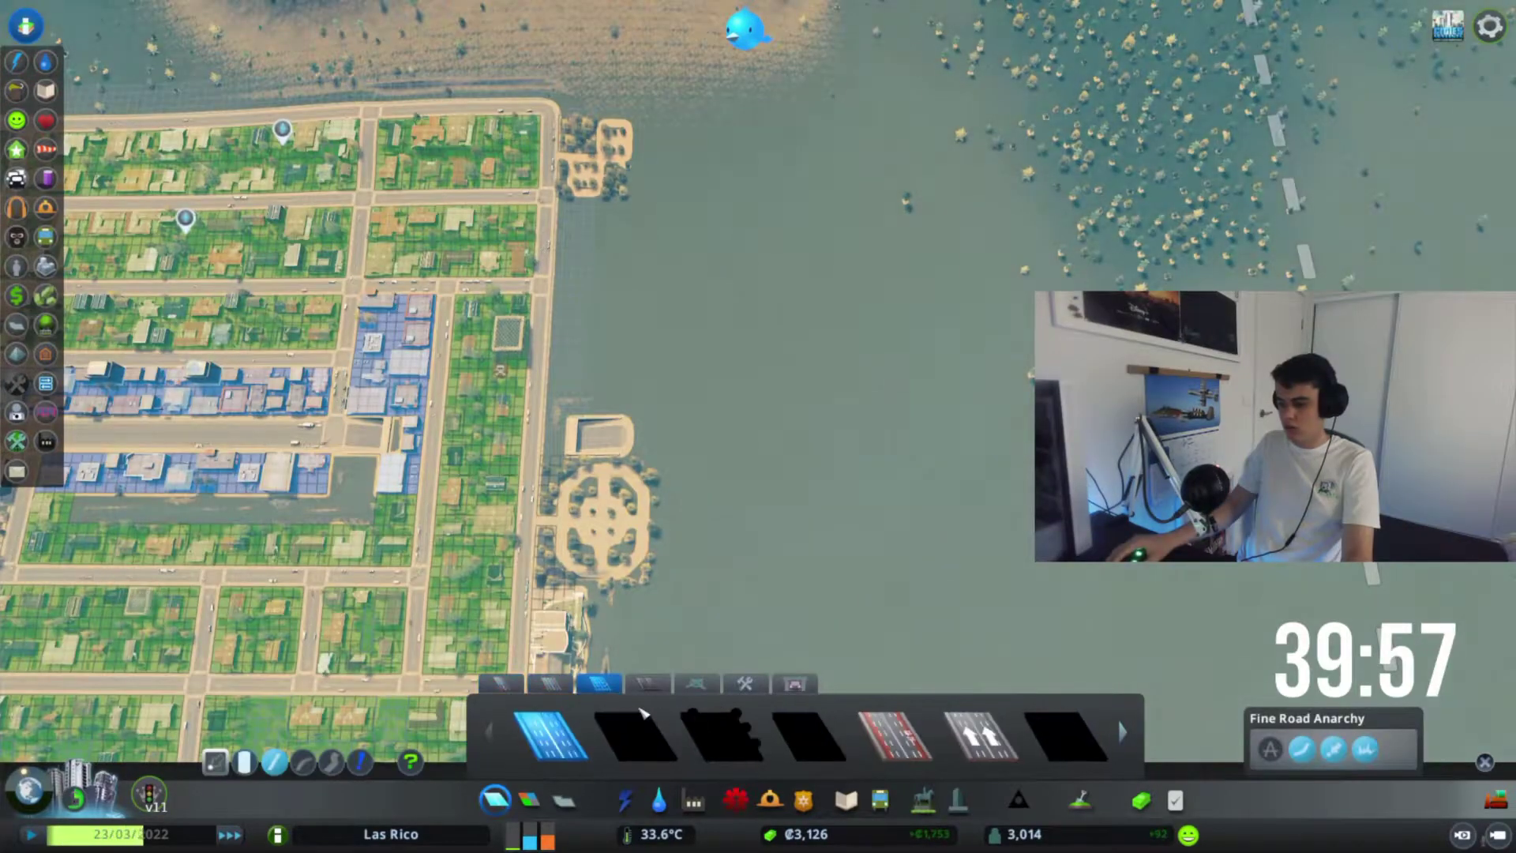
left_click(598, 435)
key("d")
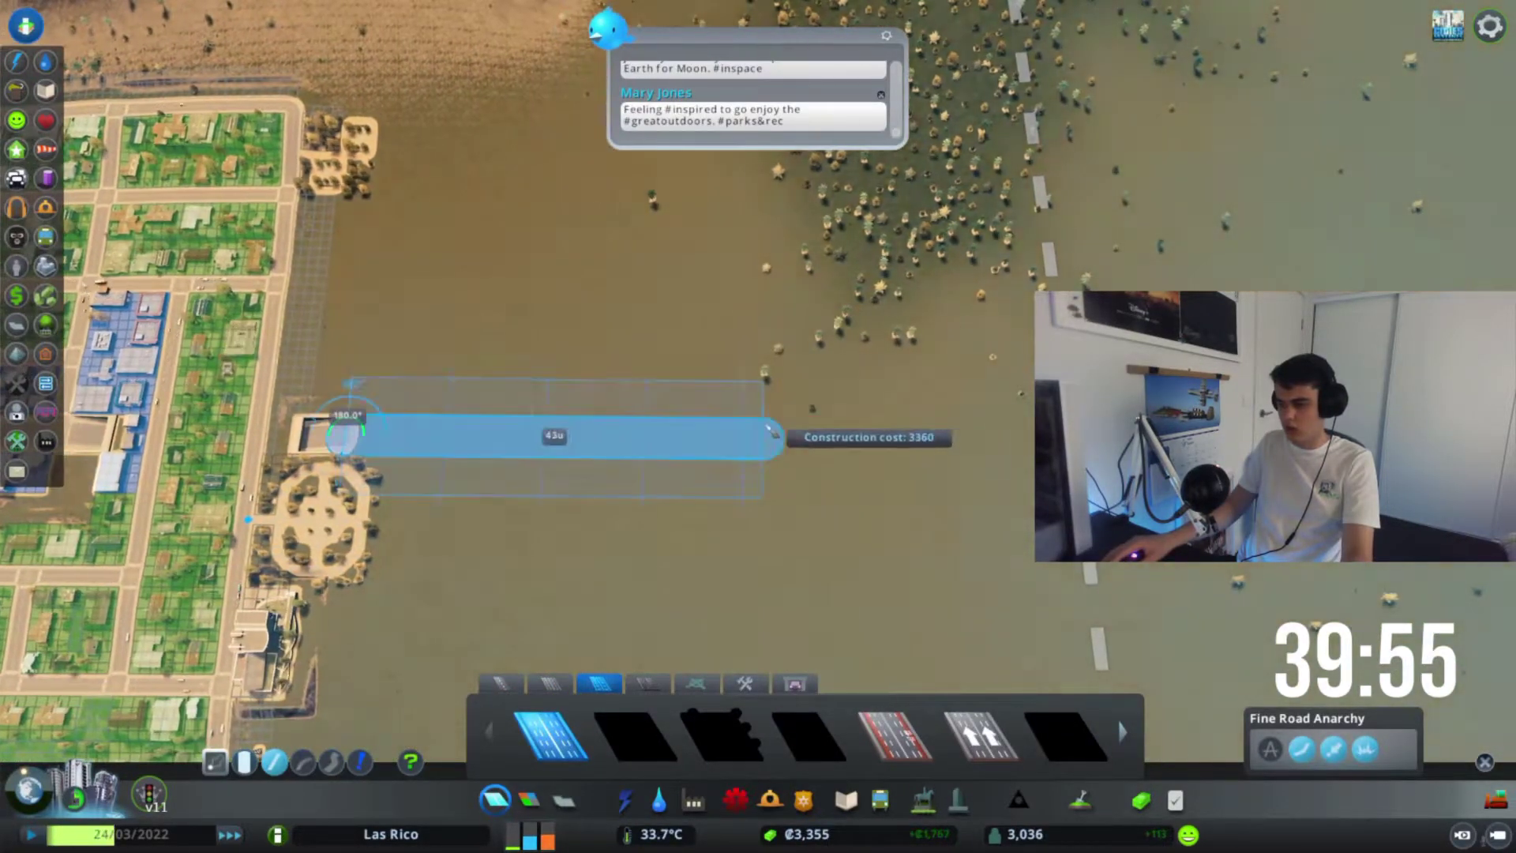
left_click(750, 427)
Take the ₡20,000 Silver Sunset Bank loan.
key("a")
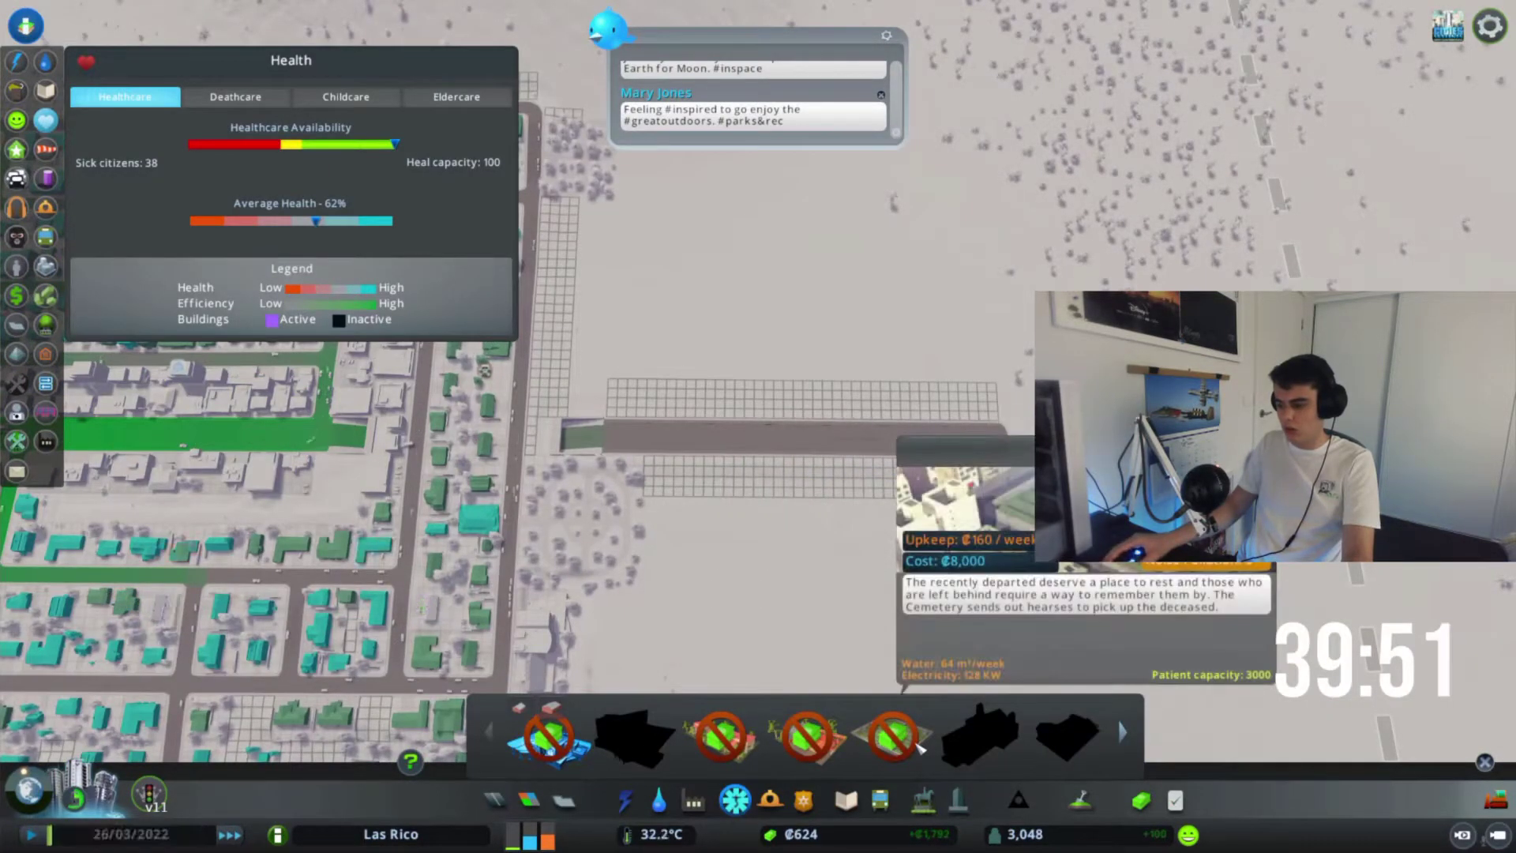
left_click(1139, 800)
left_click(680, 120)
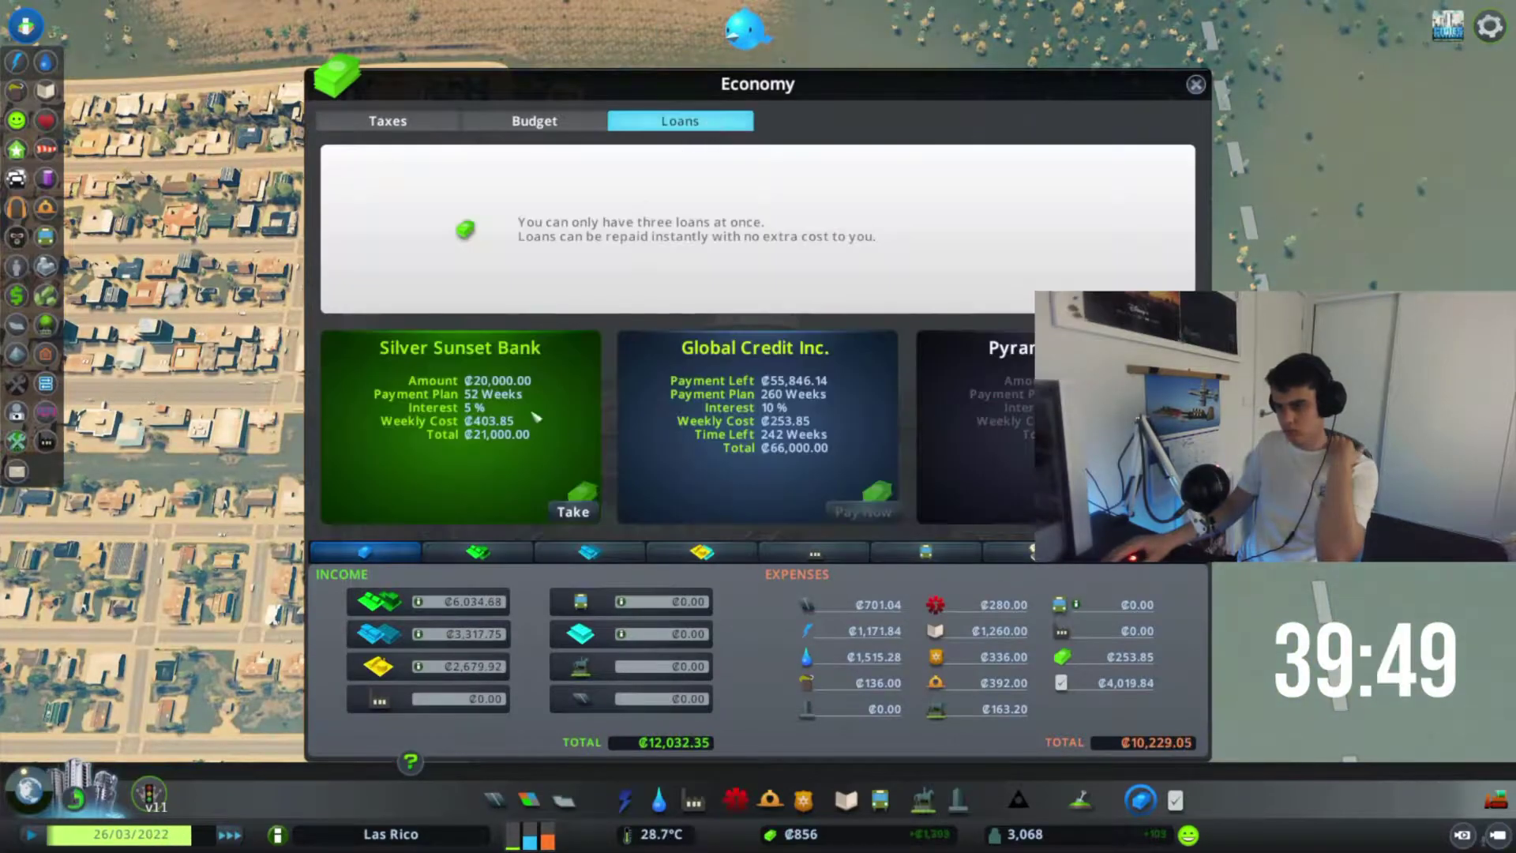
left_click(1195, 84)
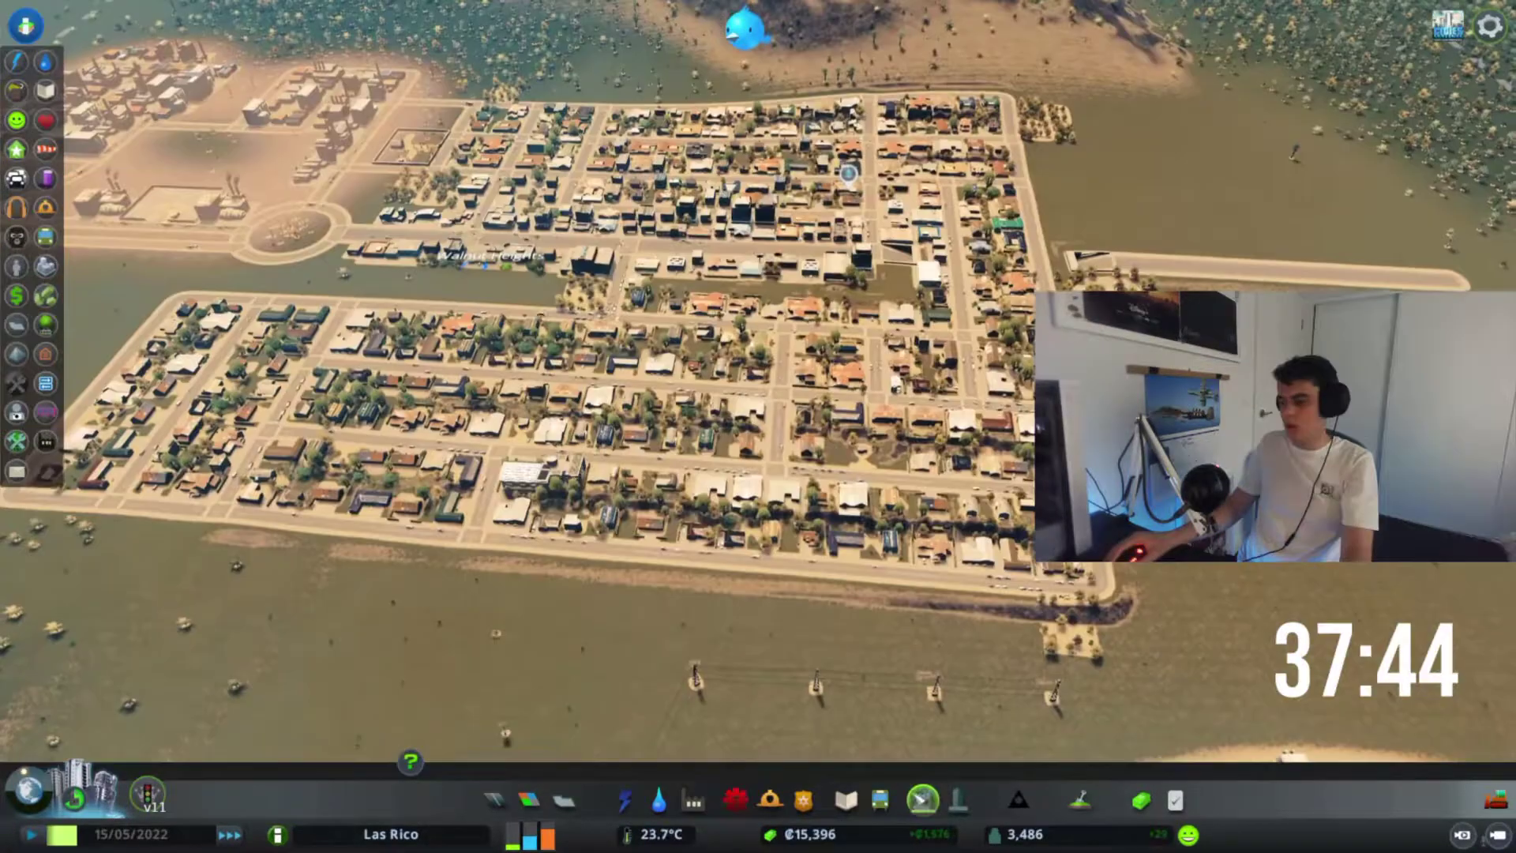
Place the ₡10,000 unique leisure building on an empty lot by the roundabout.
left_click(957, 800)
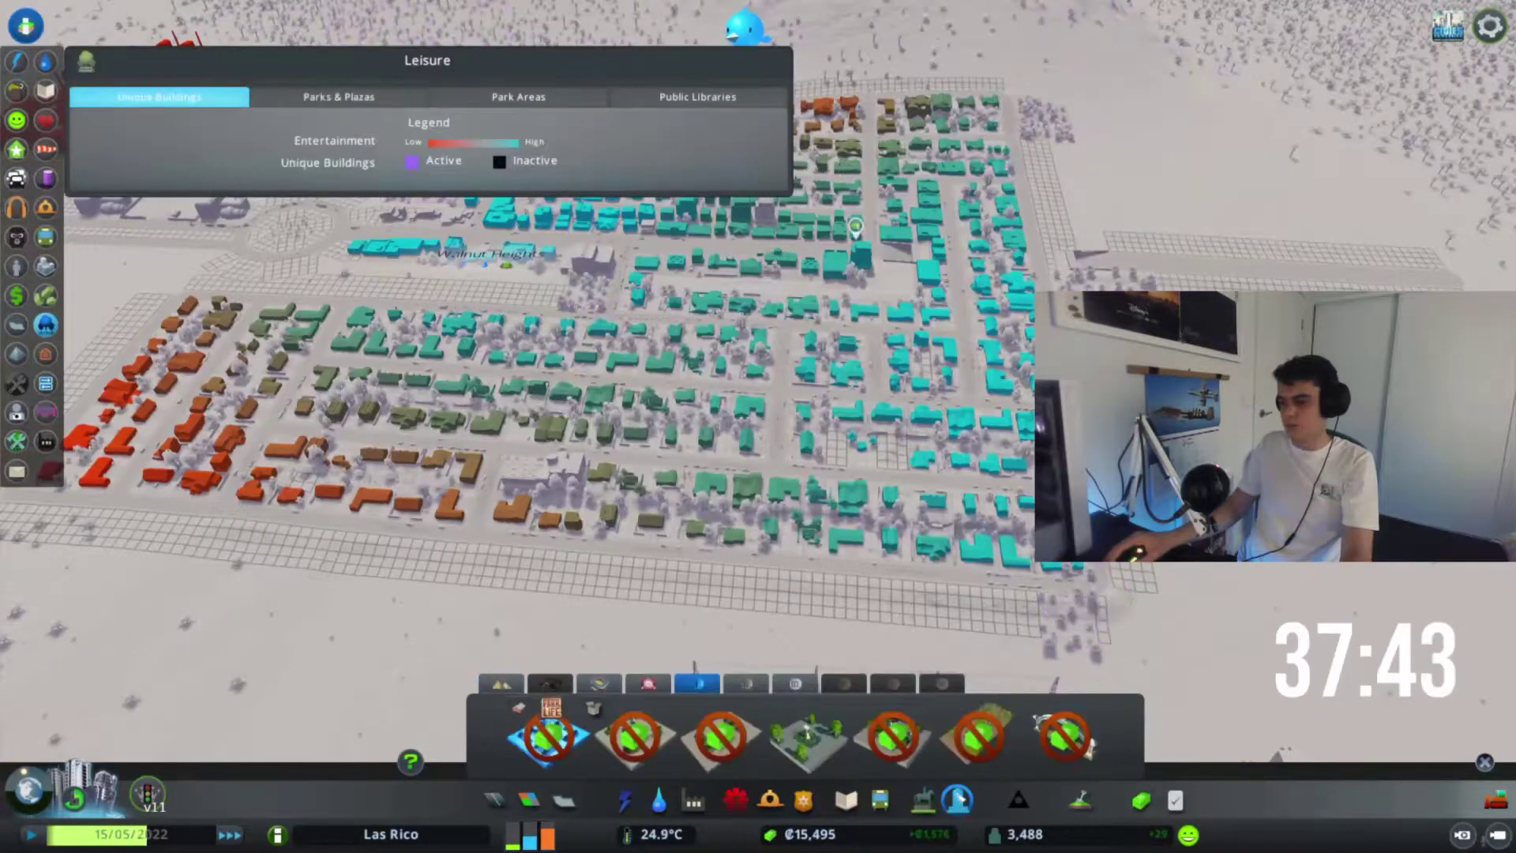
left_click(808, 740)
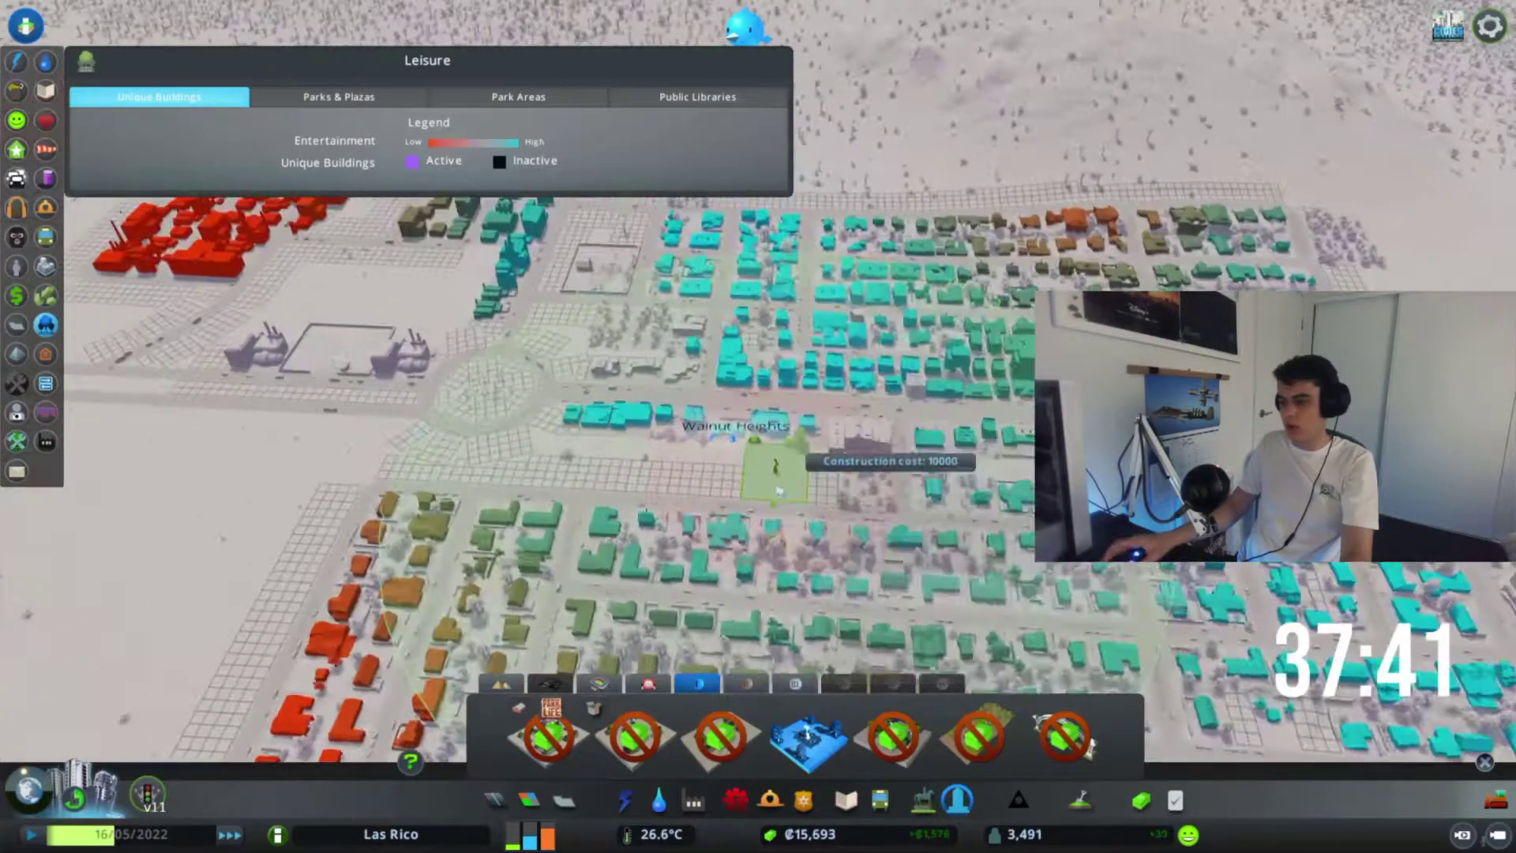
scroll(782, 497, "up", 3)
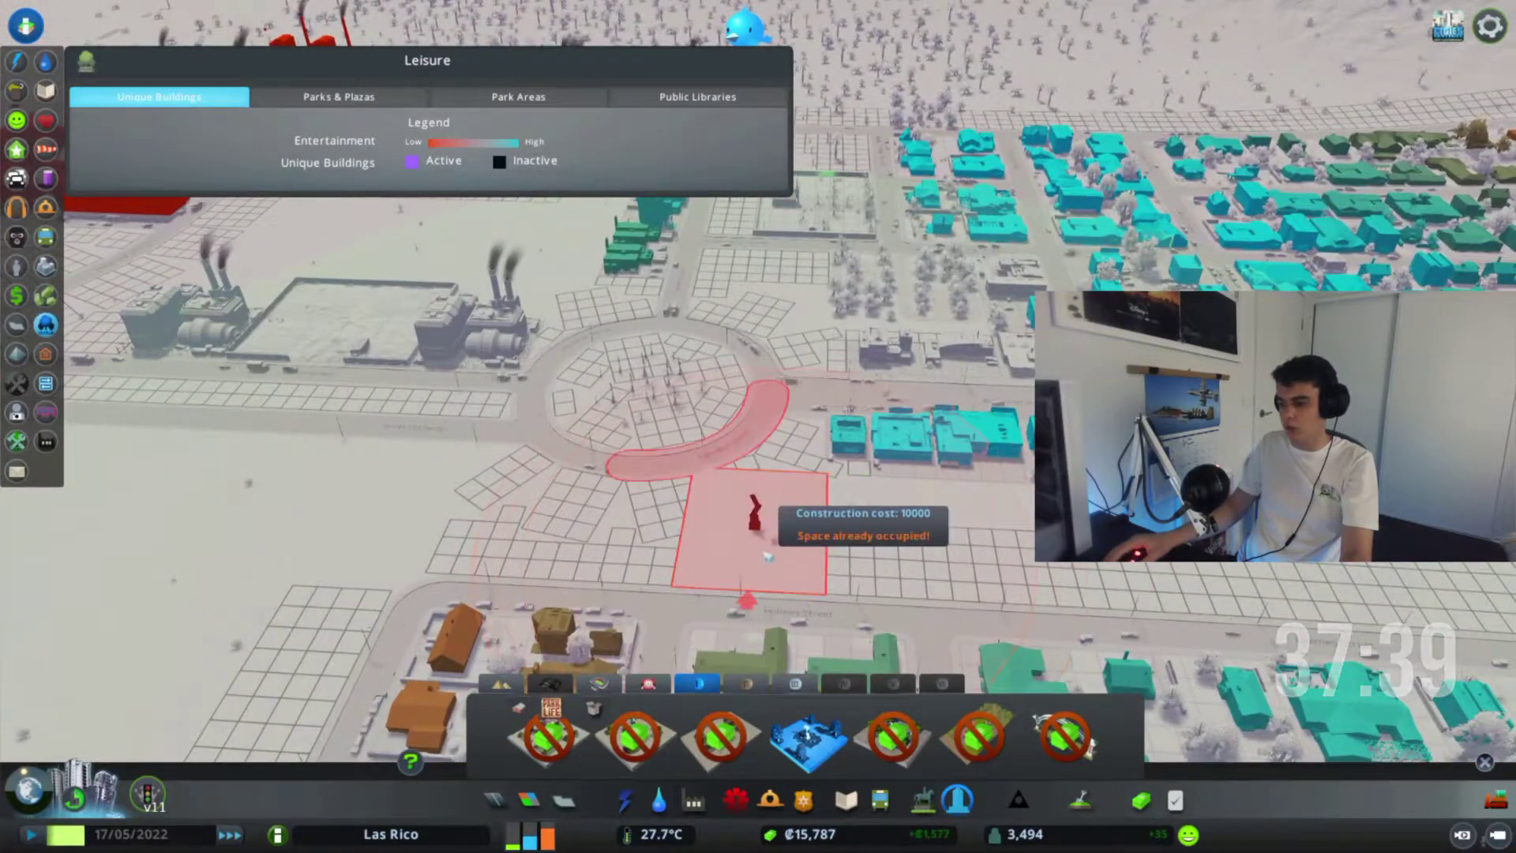
left_click(778, 539)
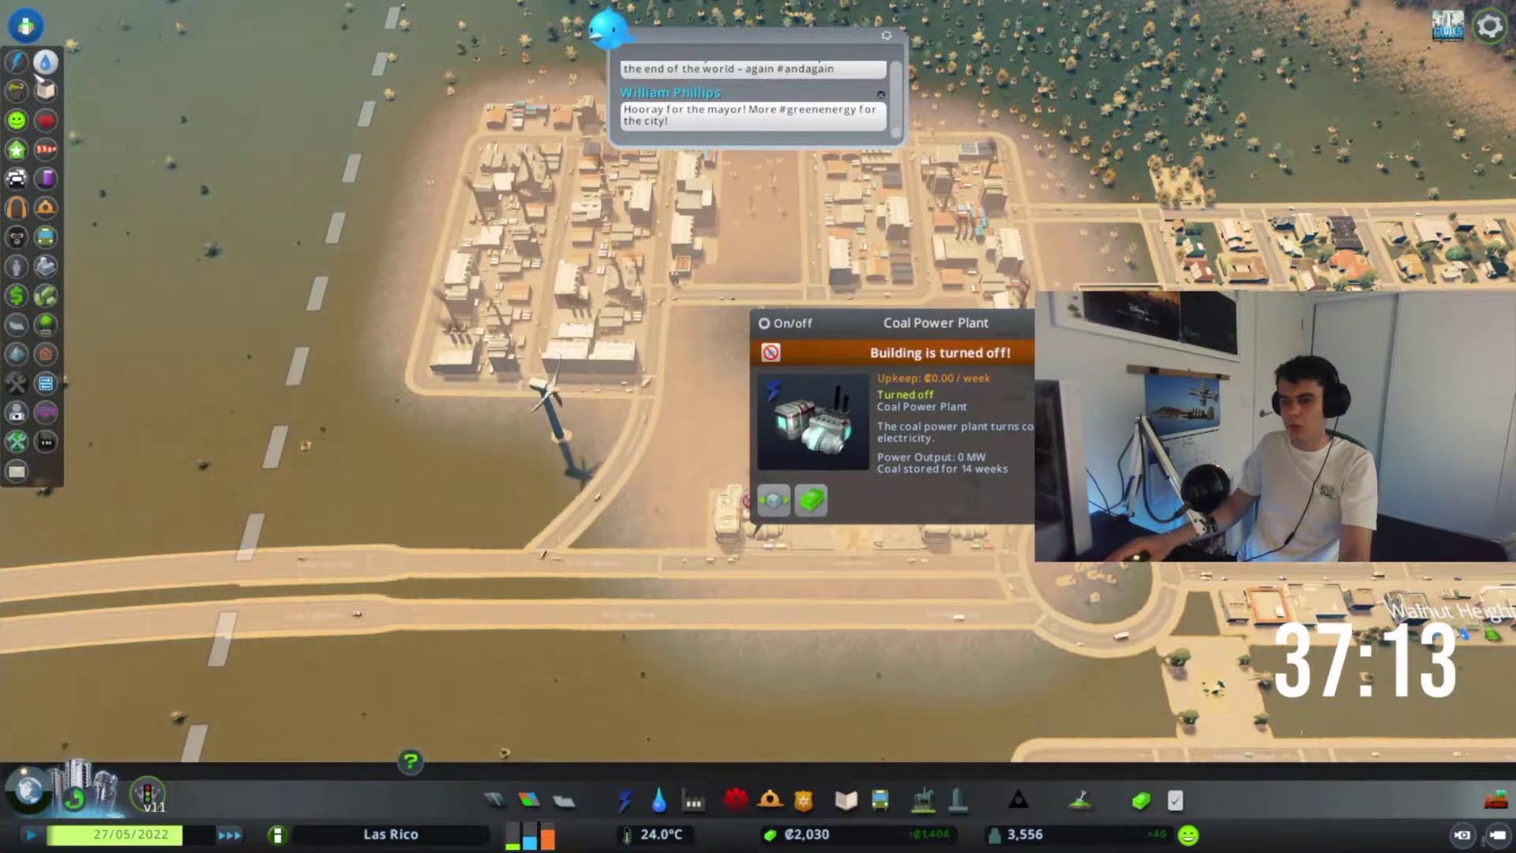
Check the city's electricity coverage, then confirm the coal power plant is switched off.
left_click(17, 60)
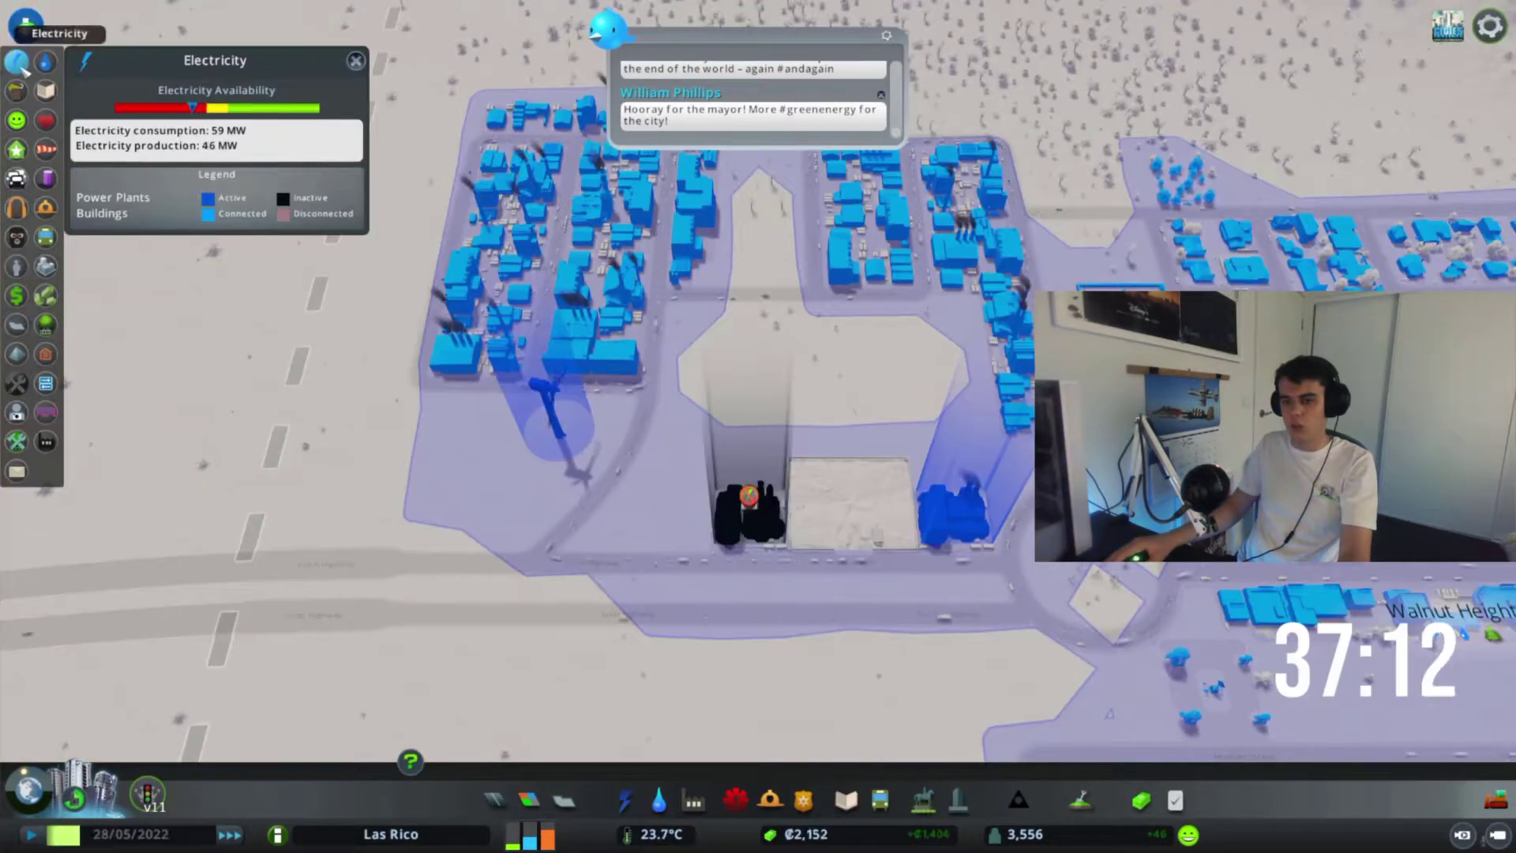
key("Escape")
left_click(756, 521)
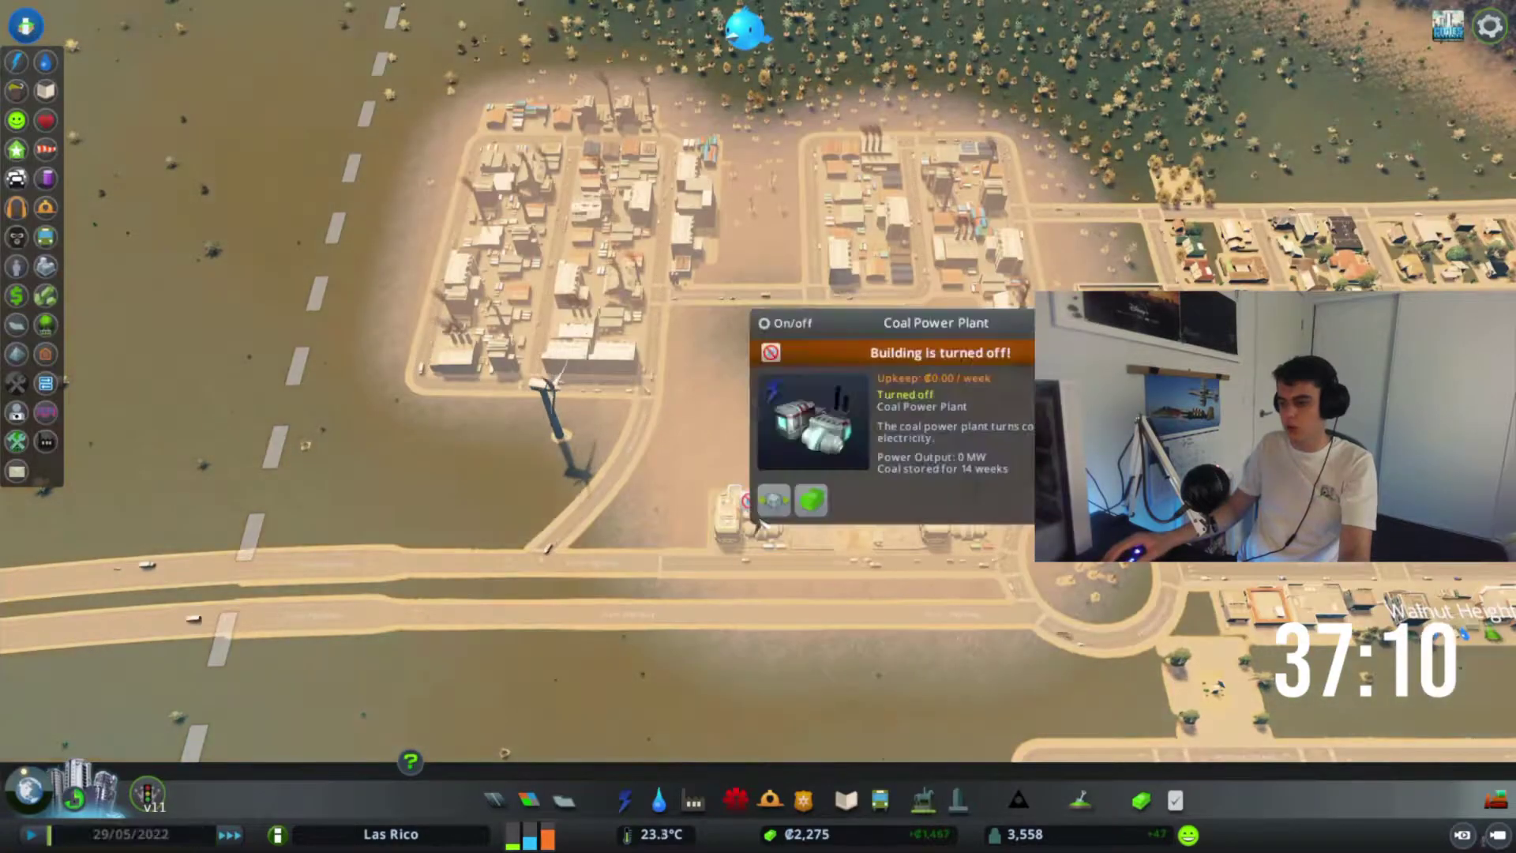
key("Escape")
scroll(834, 588, "down", 5)
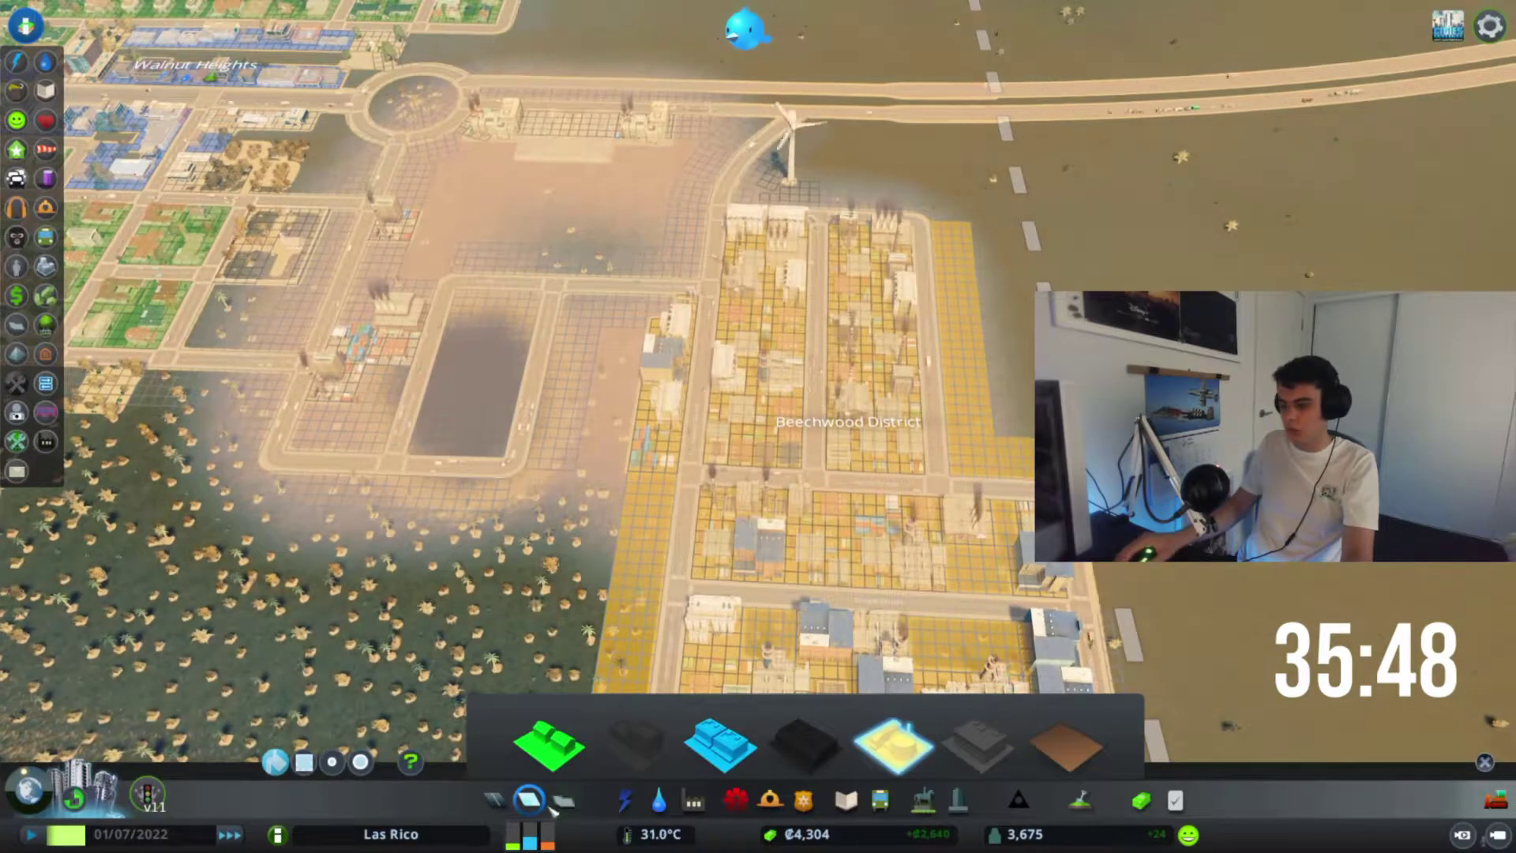
Pick a zoning type and pan across the new southern blocks beside Walnut Heights.
left_click(563, 799)
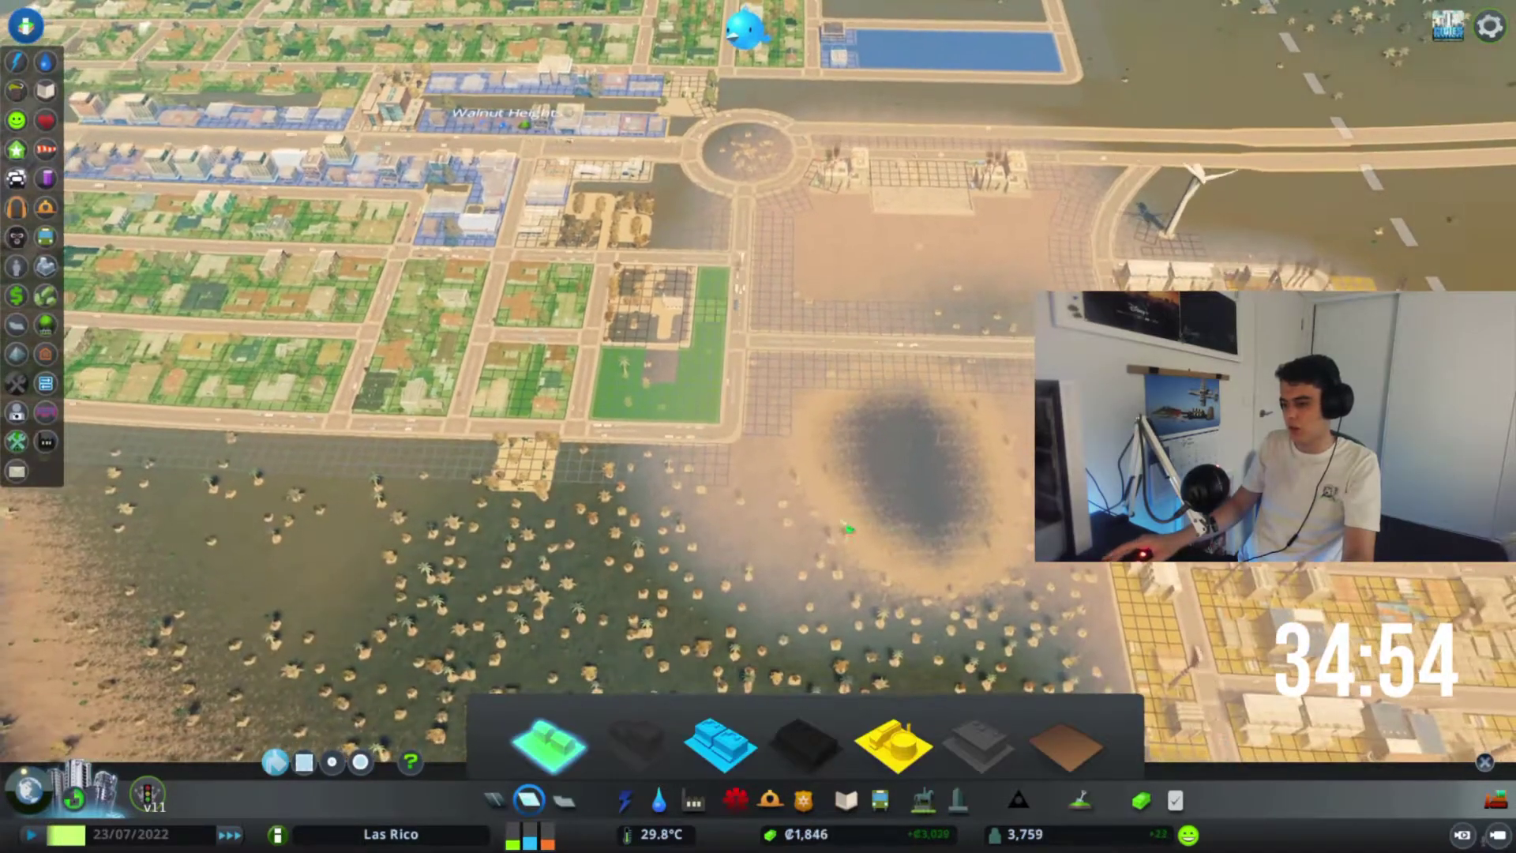
key("a")
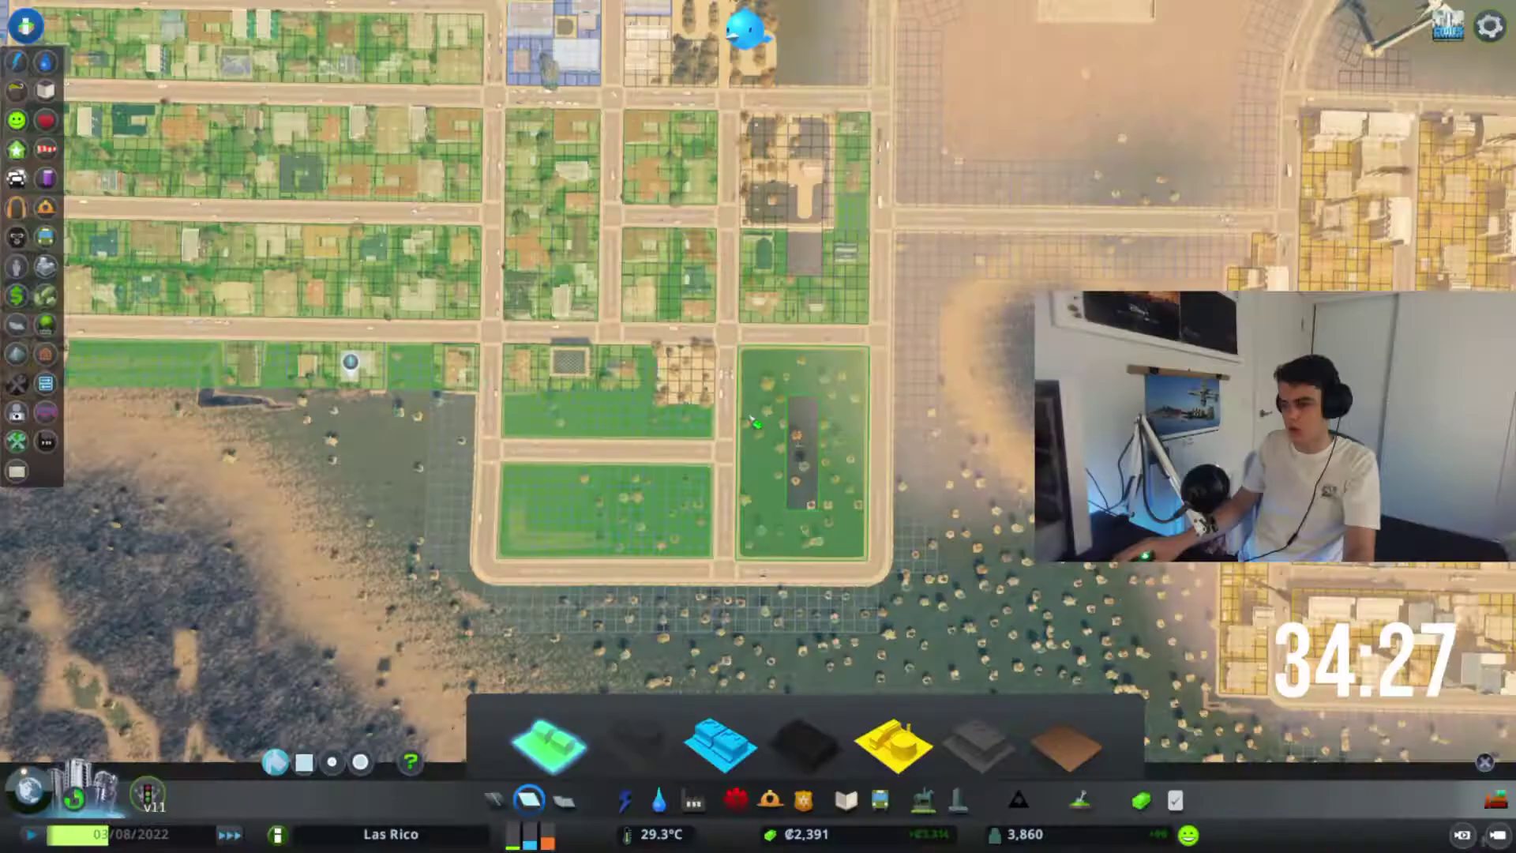
key("d")
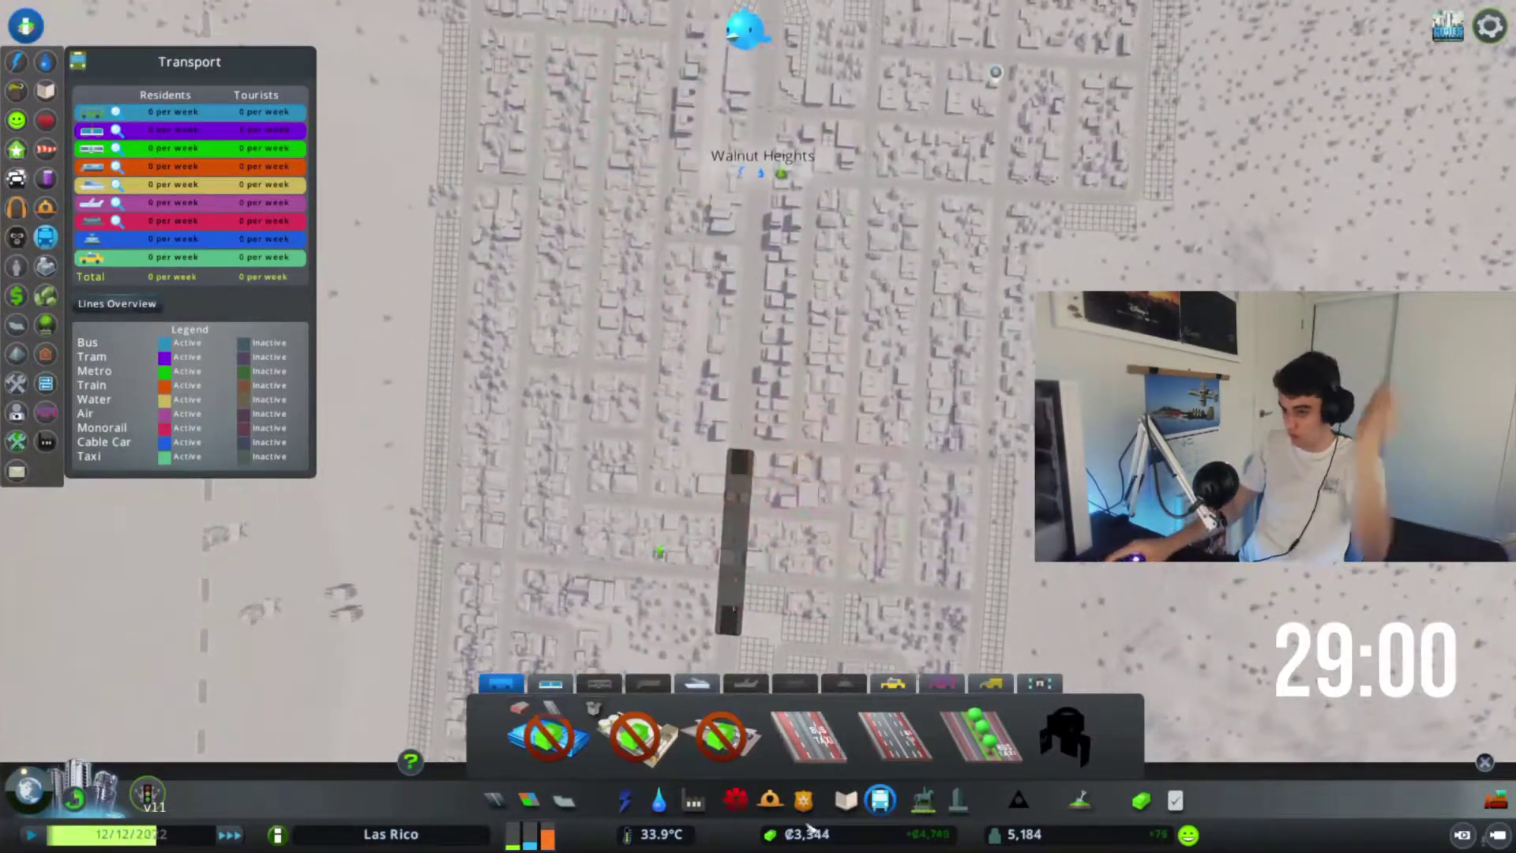
Close the transport overview, review electricity coverage, and bring up the power plant options.
key("Escape")
scroll(759, 379, "down", 5)
scroll(758, 379, "up", 8)
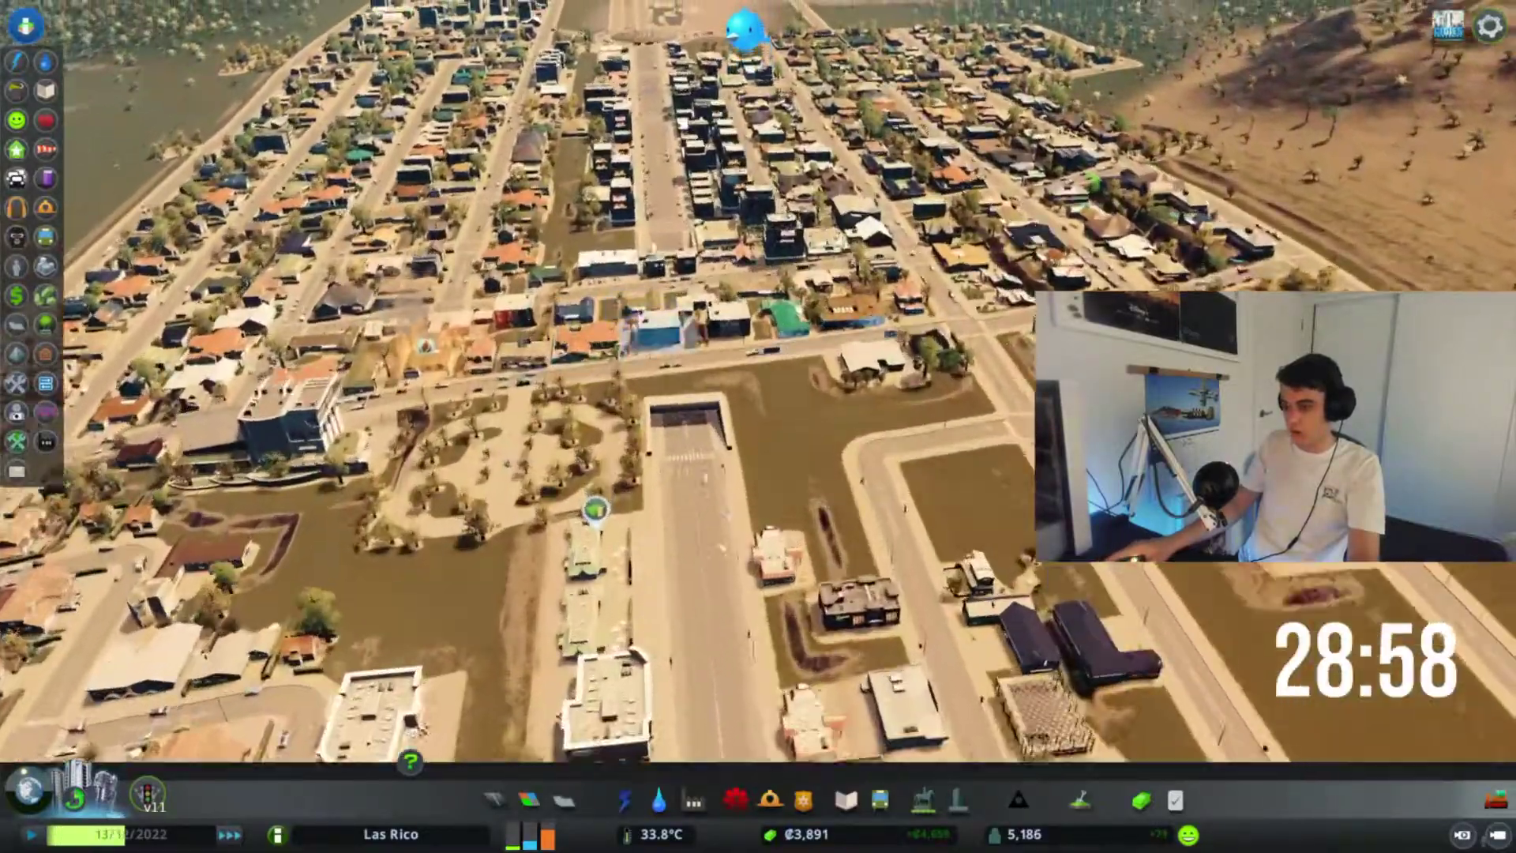
scroll(757, 379, "down", 5)
scroll(758, 379, "up", 5)
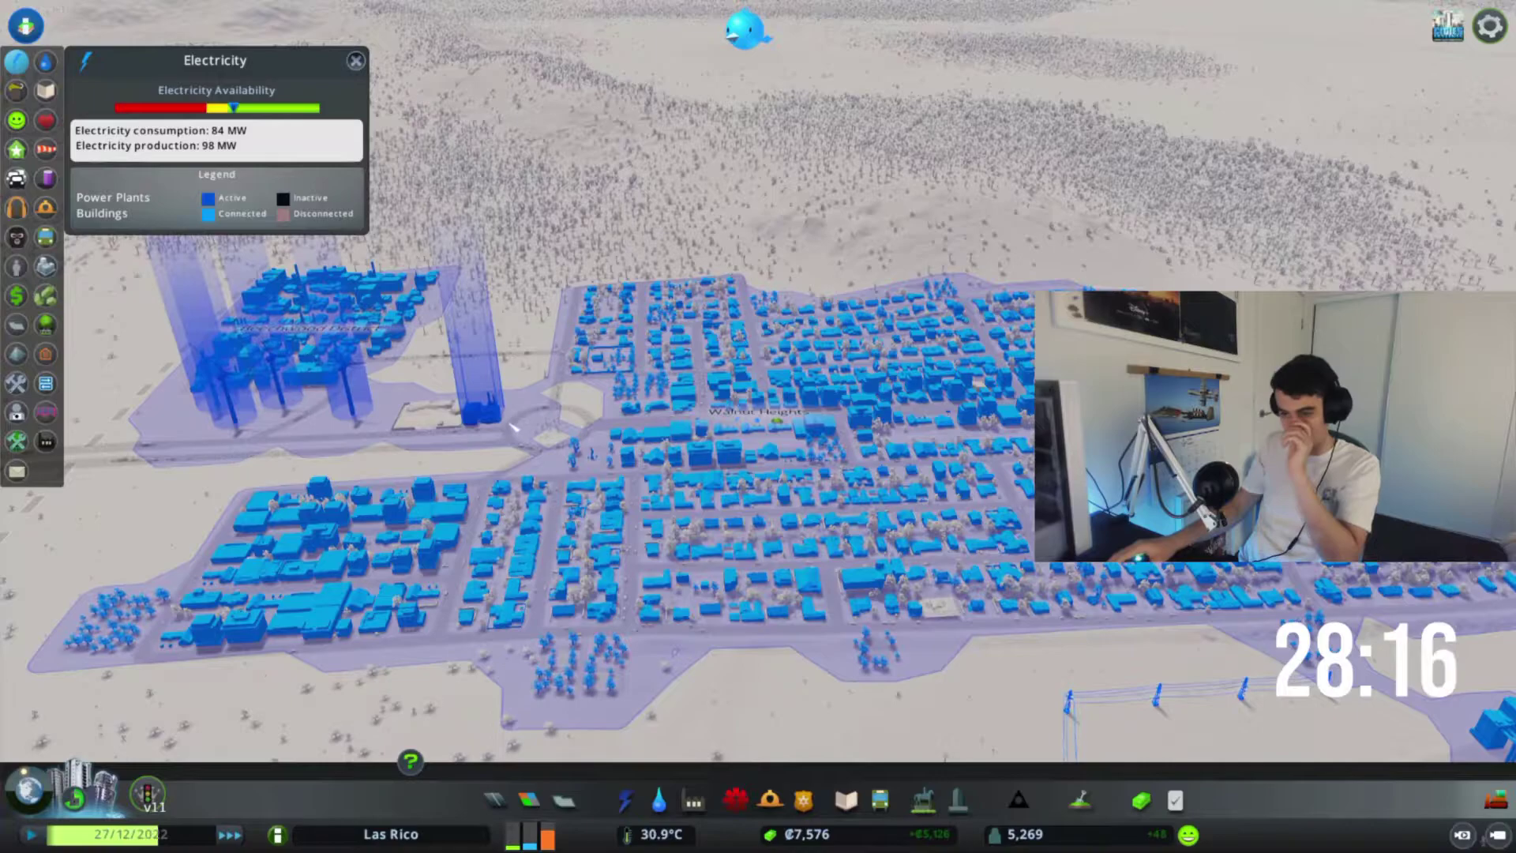
key("a")
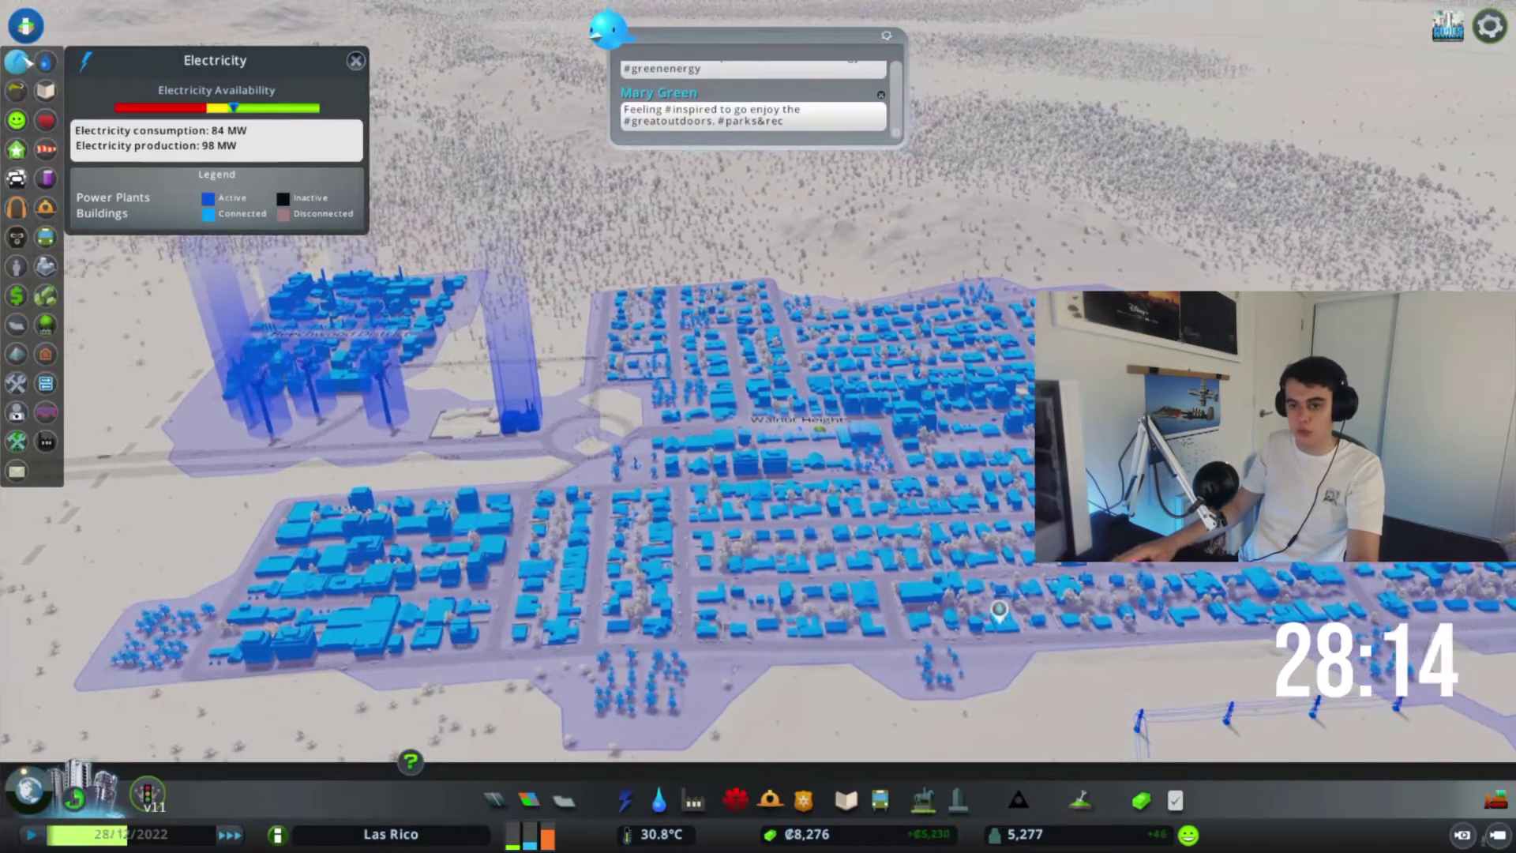
key("Escape")
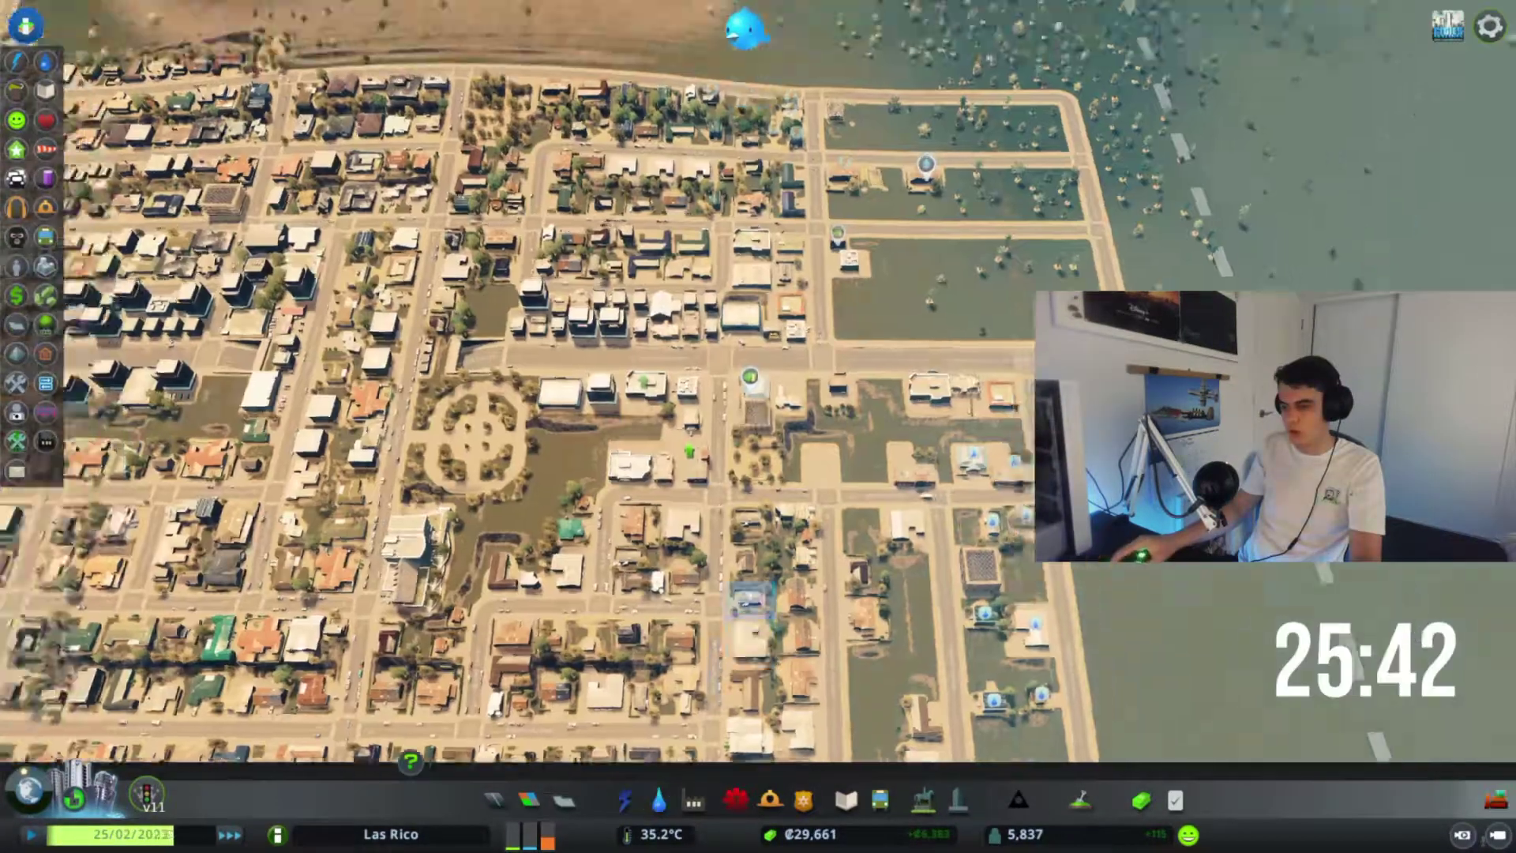
scroll(770, 553, "down", 5)
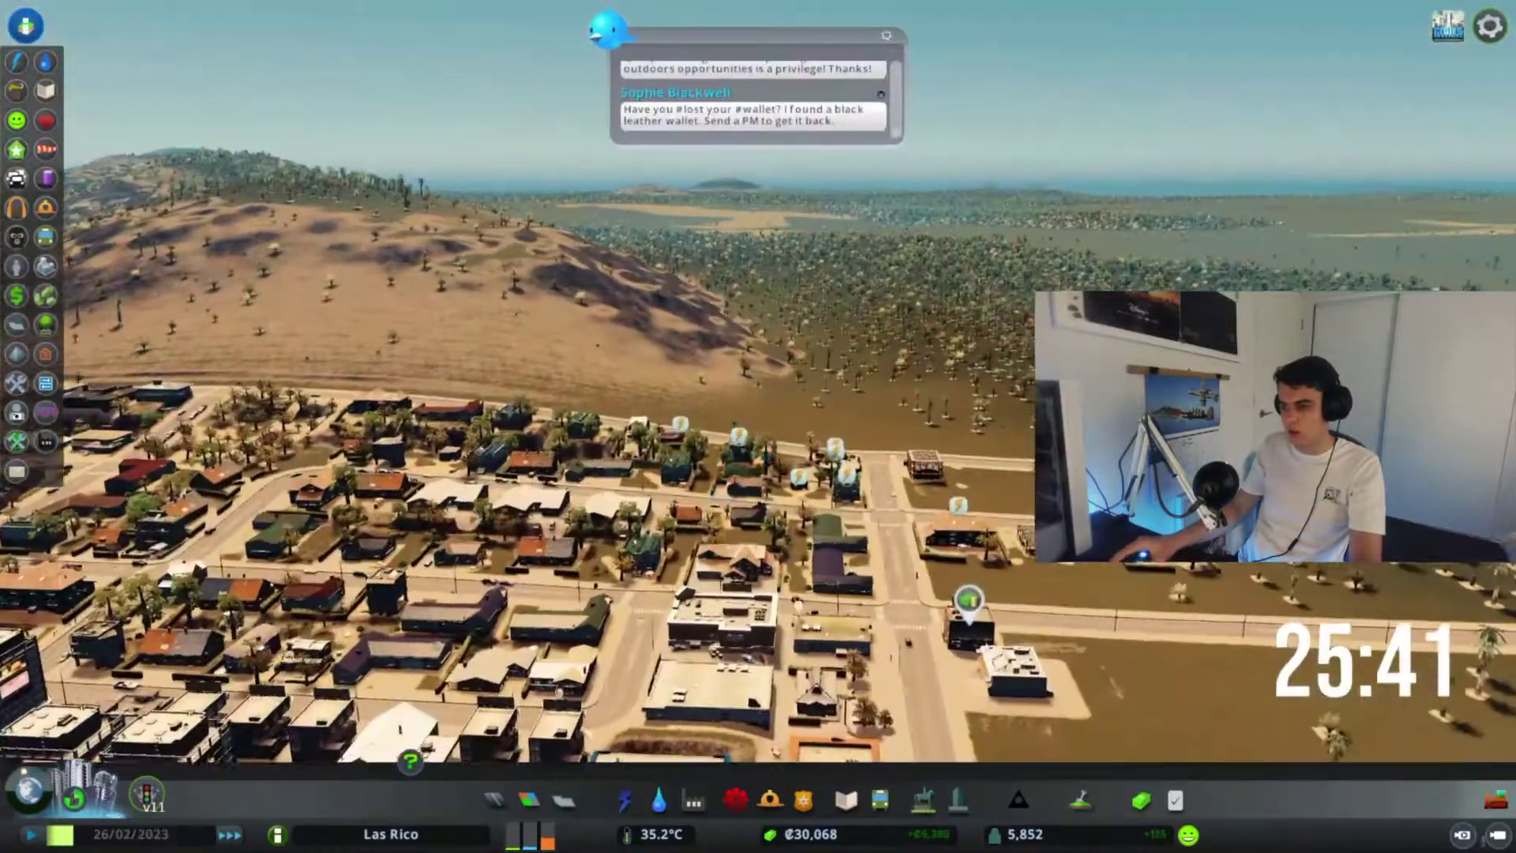
left_click(624, 800)
scroll(766, 551, "down", 3)
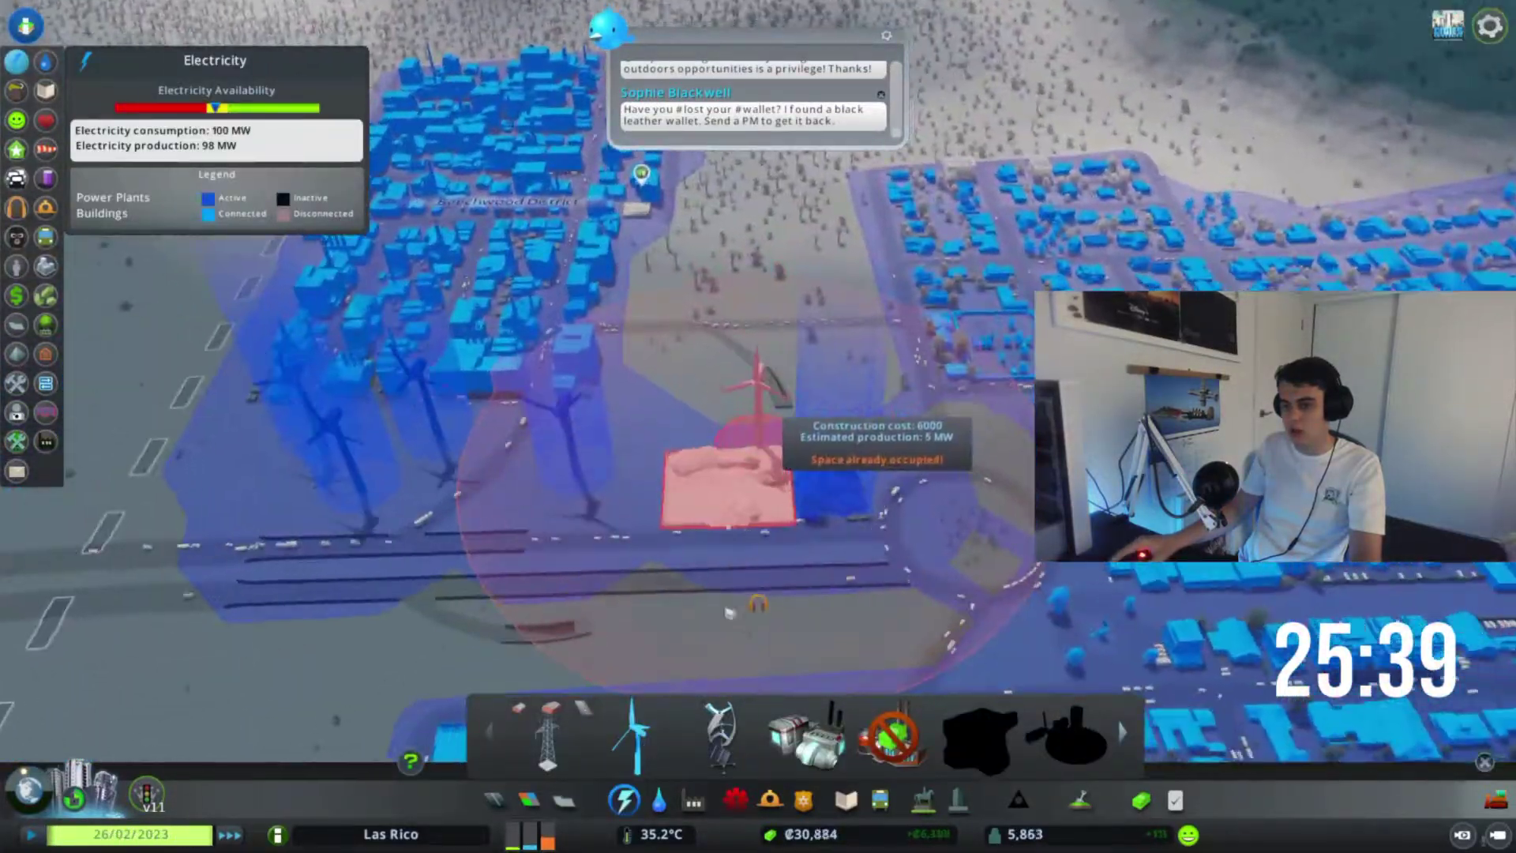
scroll(950, 484, "down", 2)
scroll(950, 483, "up", 2)
scroll(907, 391, "up", 2)
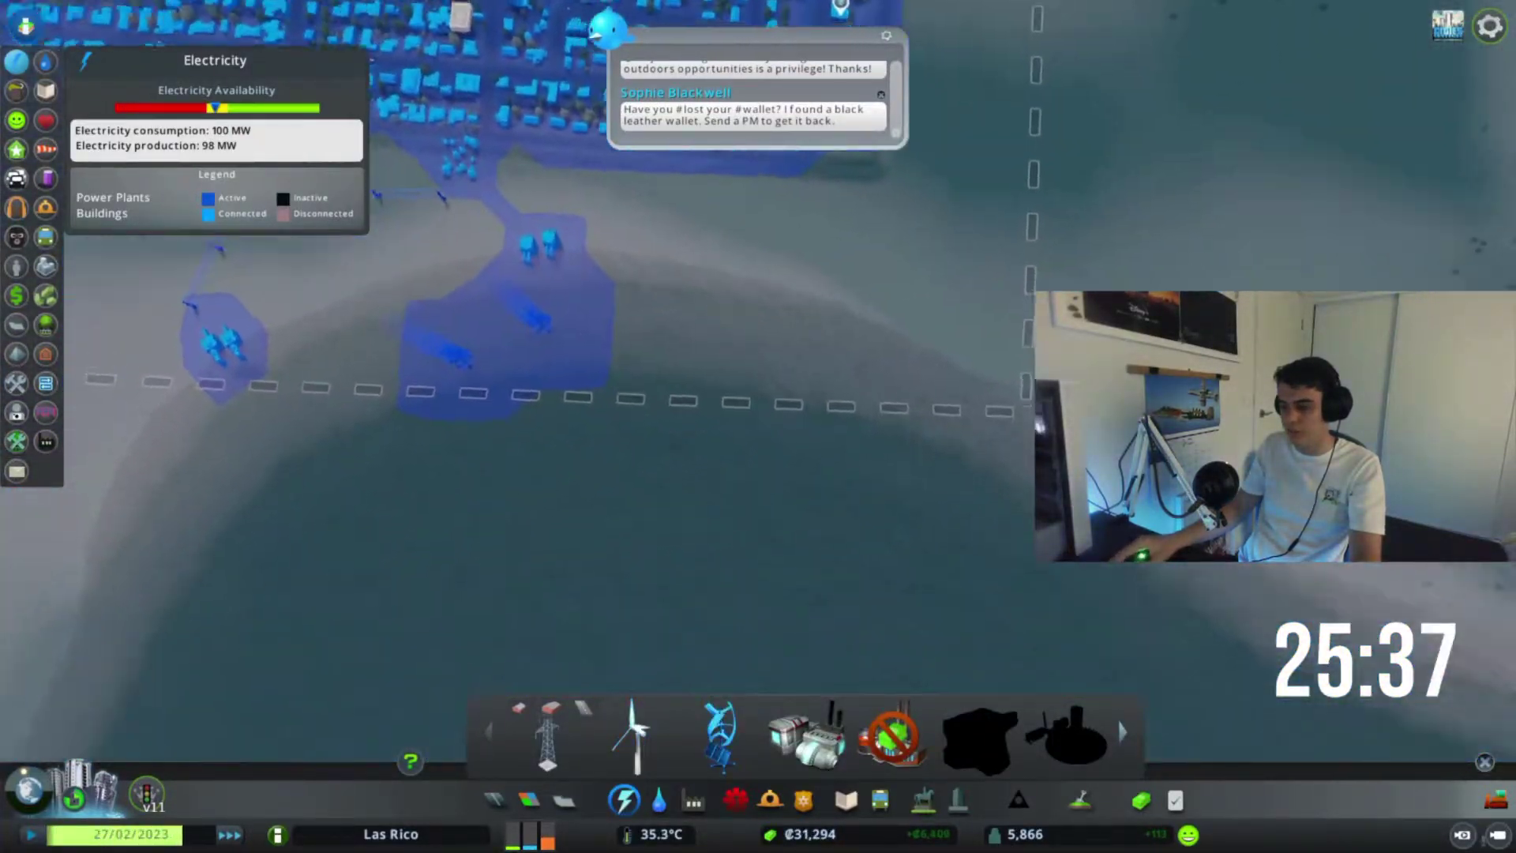
scroll(805, 427, "up", 2)
scroll(737, 450, "up", 2)
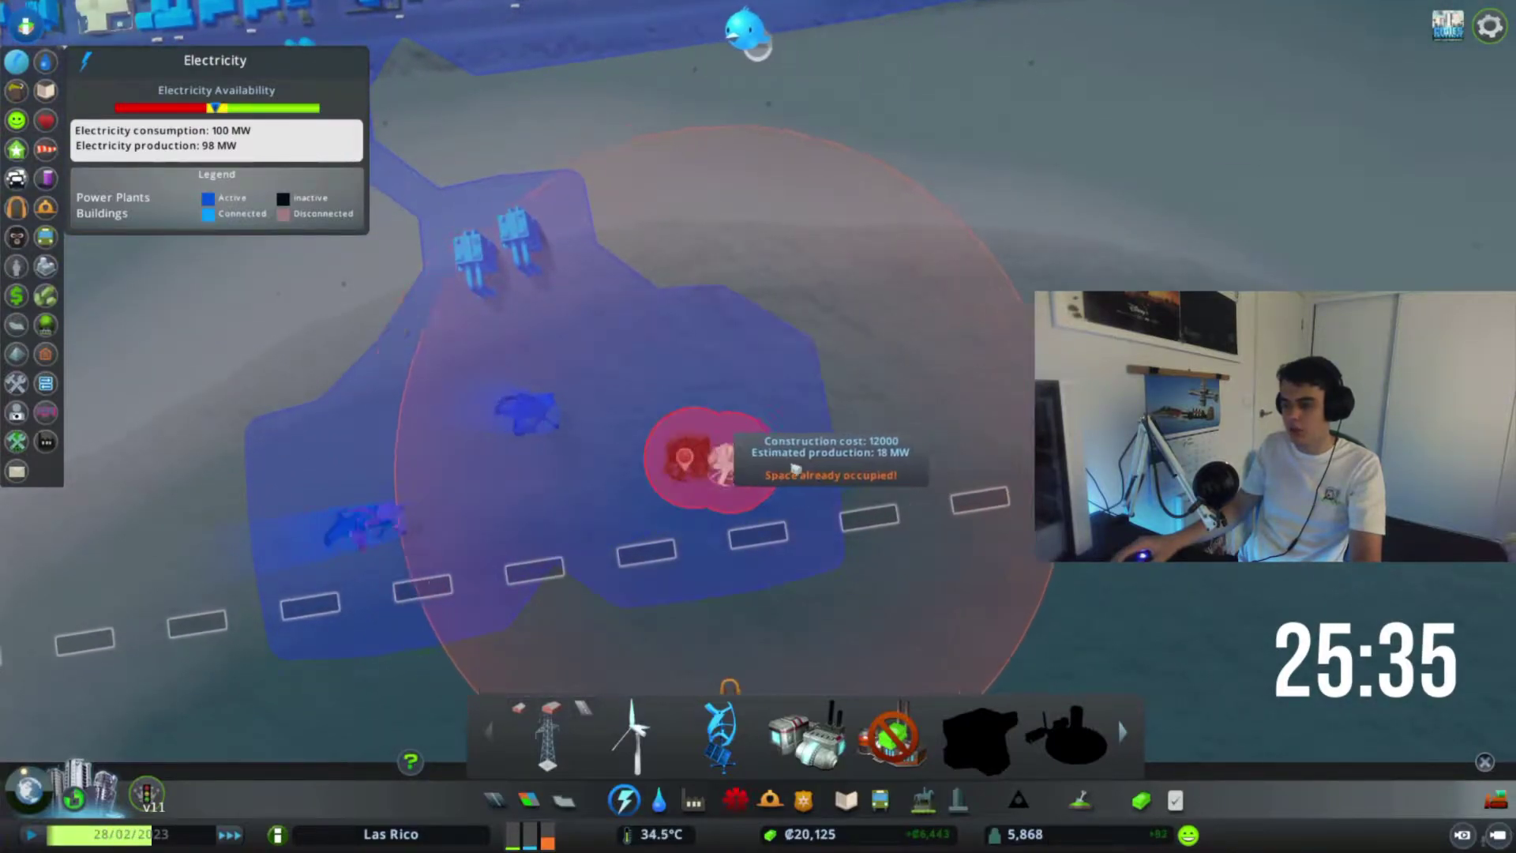
scroll(795, 470, "down", 2)
scroll(806, 486, "down", 3)
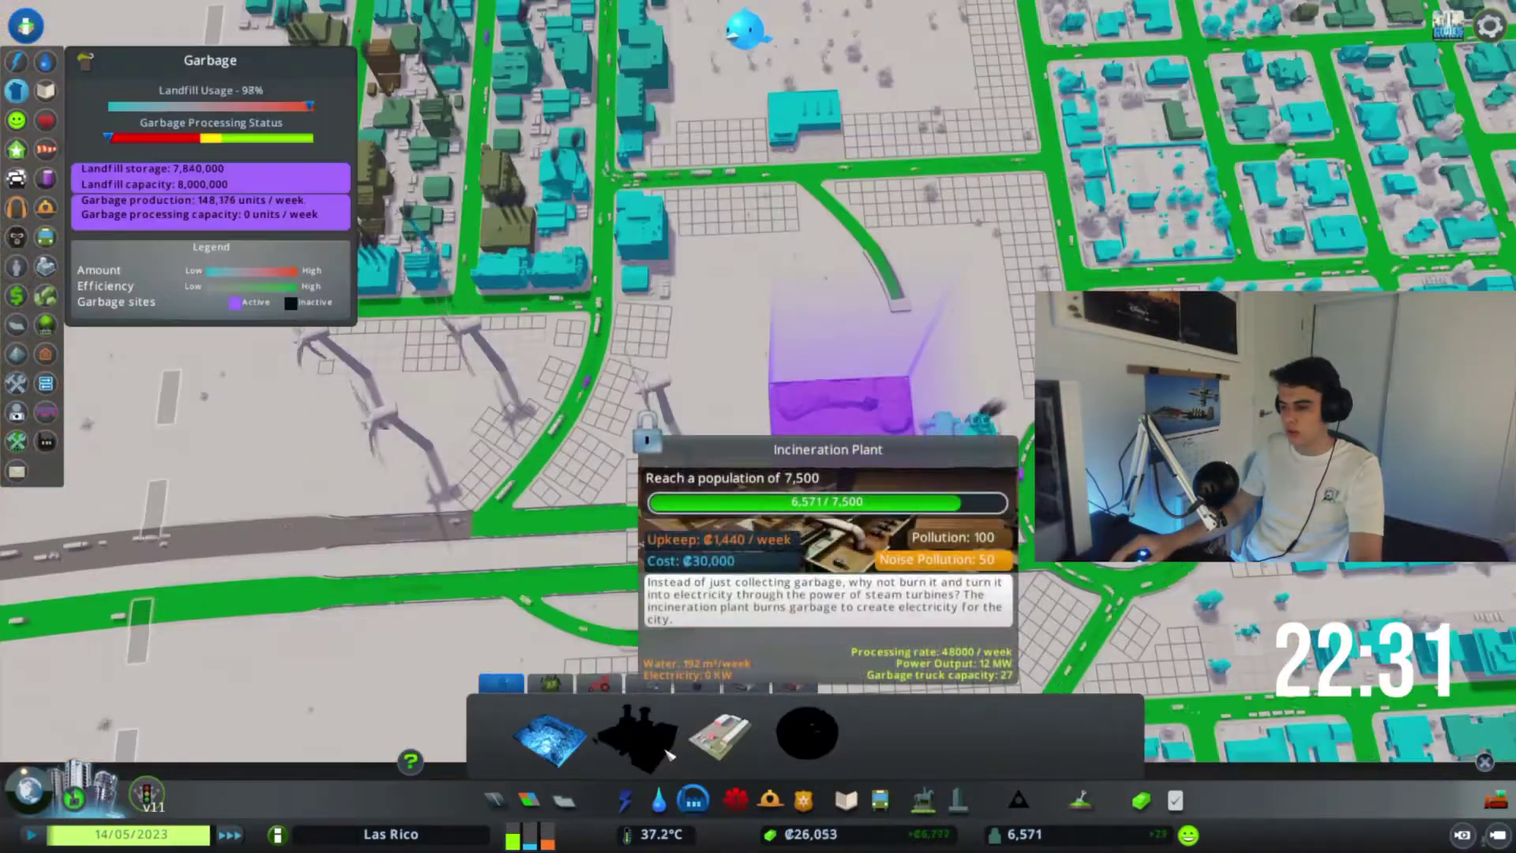
Pan north toward a plant site and switch to the small road options.
key("w")
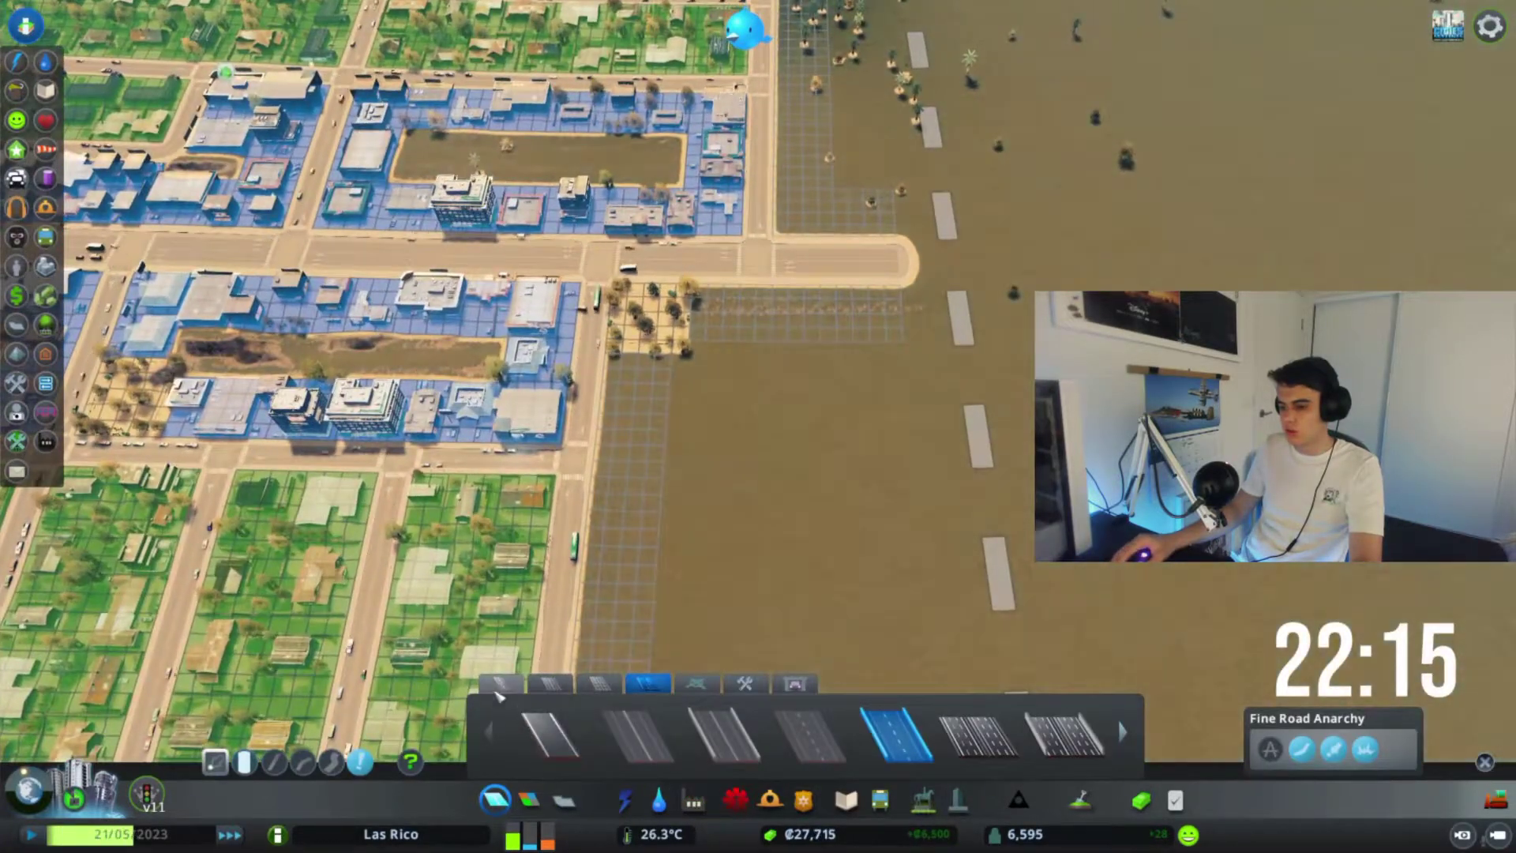
left_click(500, 684)
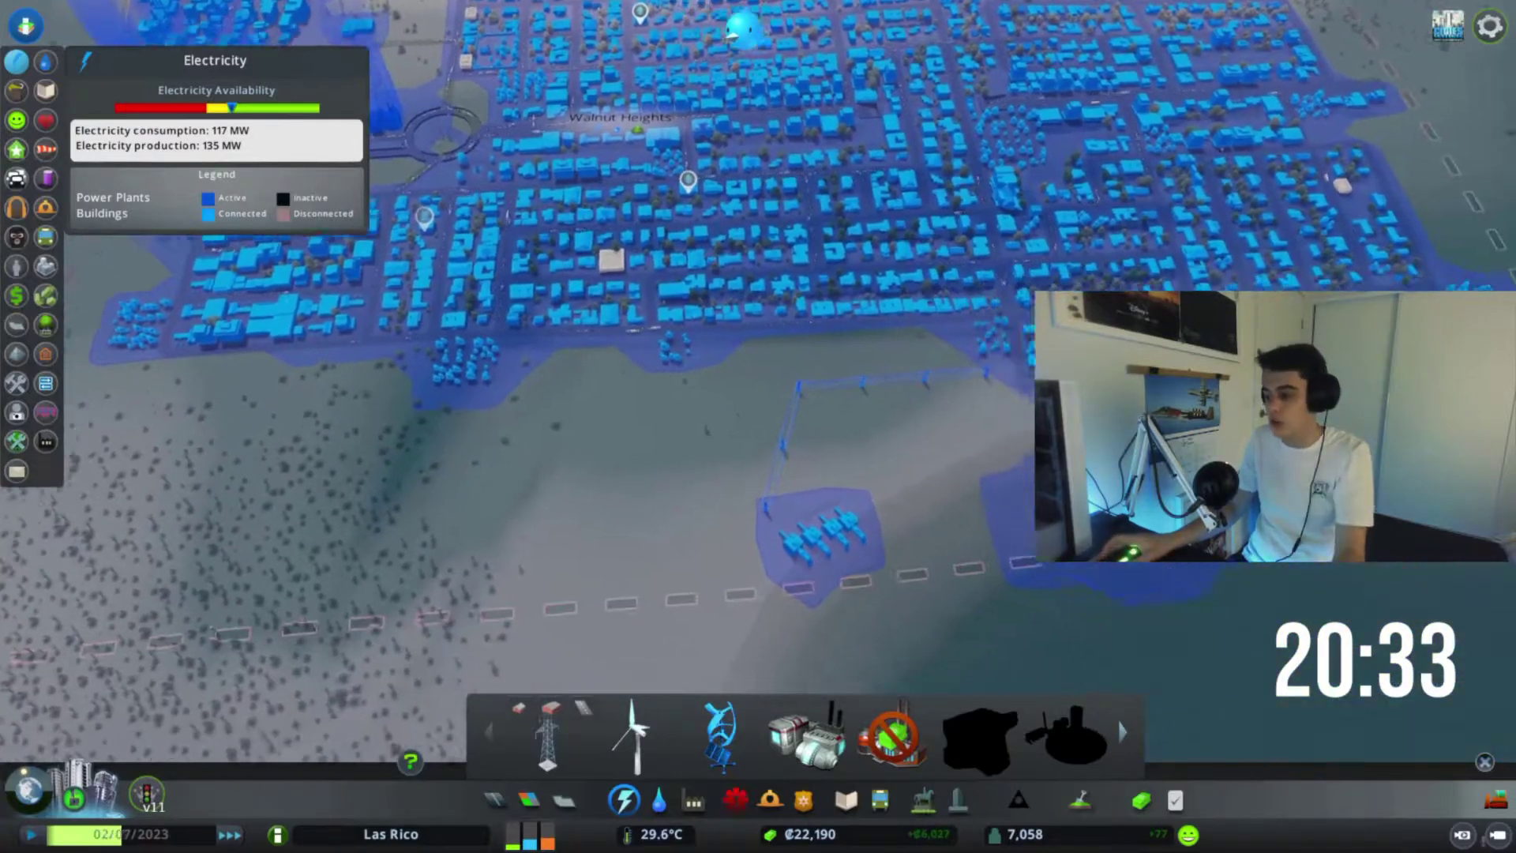
scroll(660, 678, "up", 5)
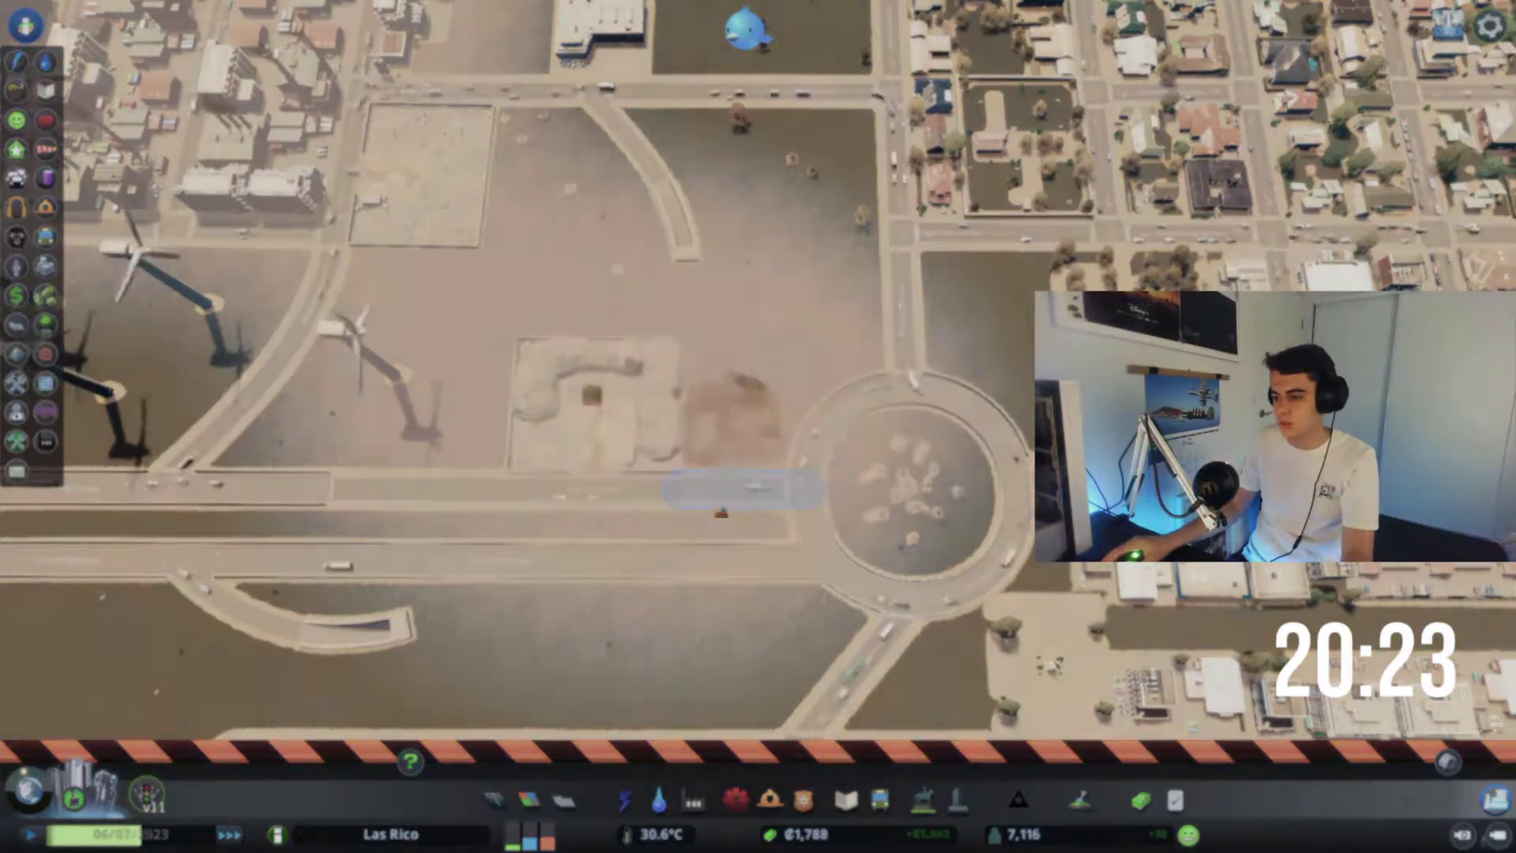
scroll(758, 379, "down", 5)
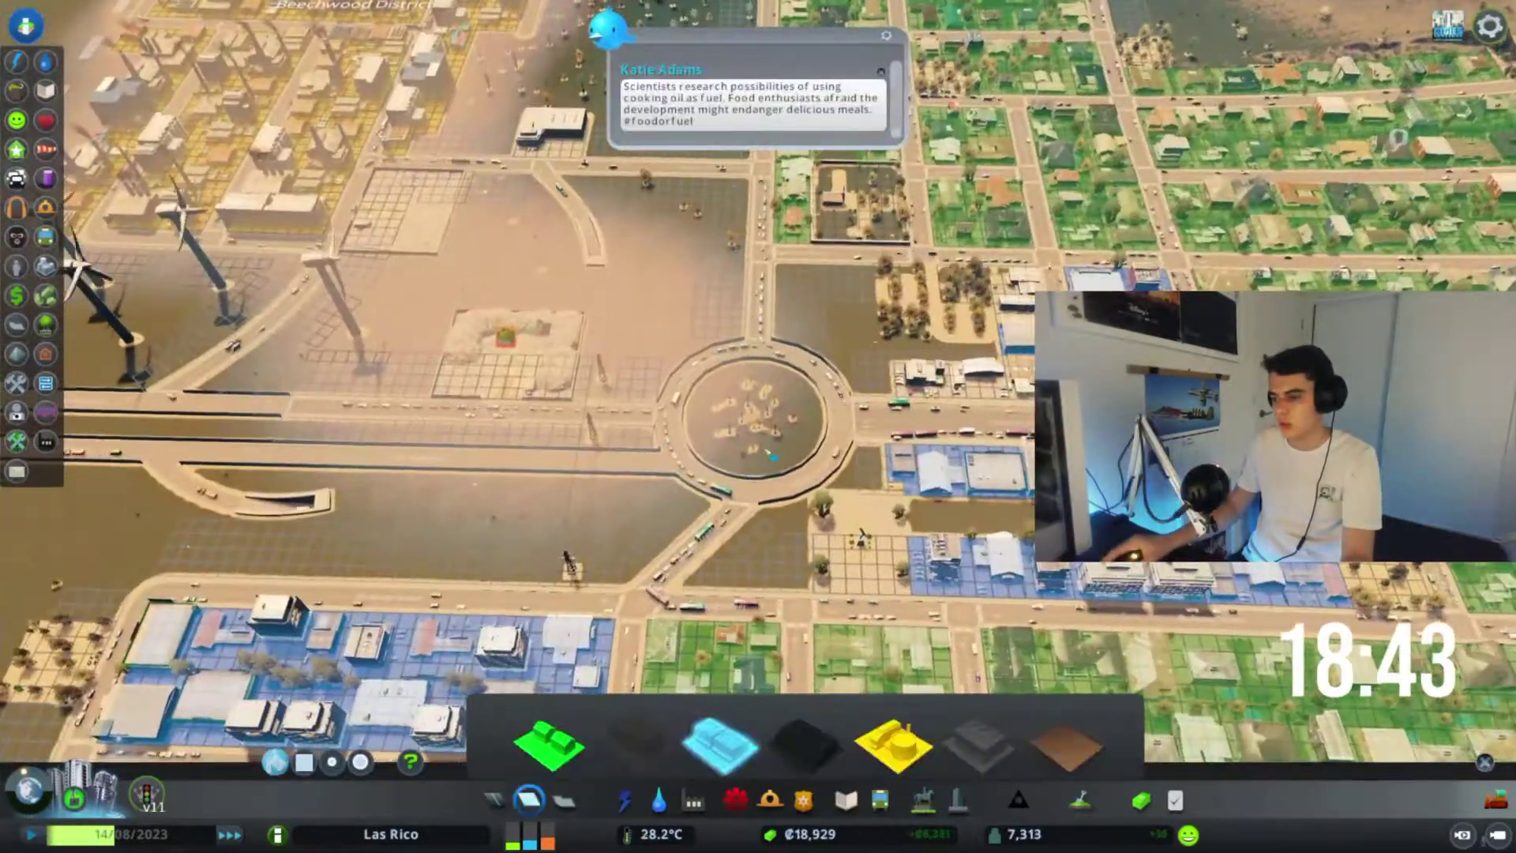
scroll(758, 414, "up", 3)
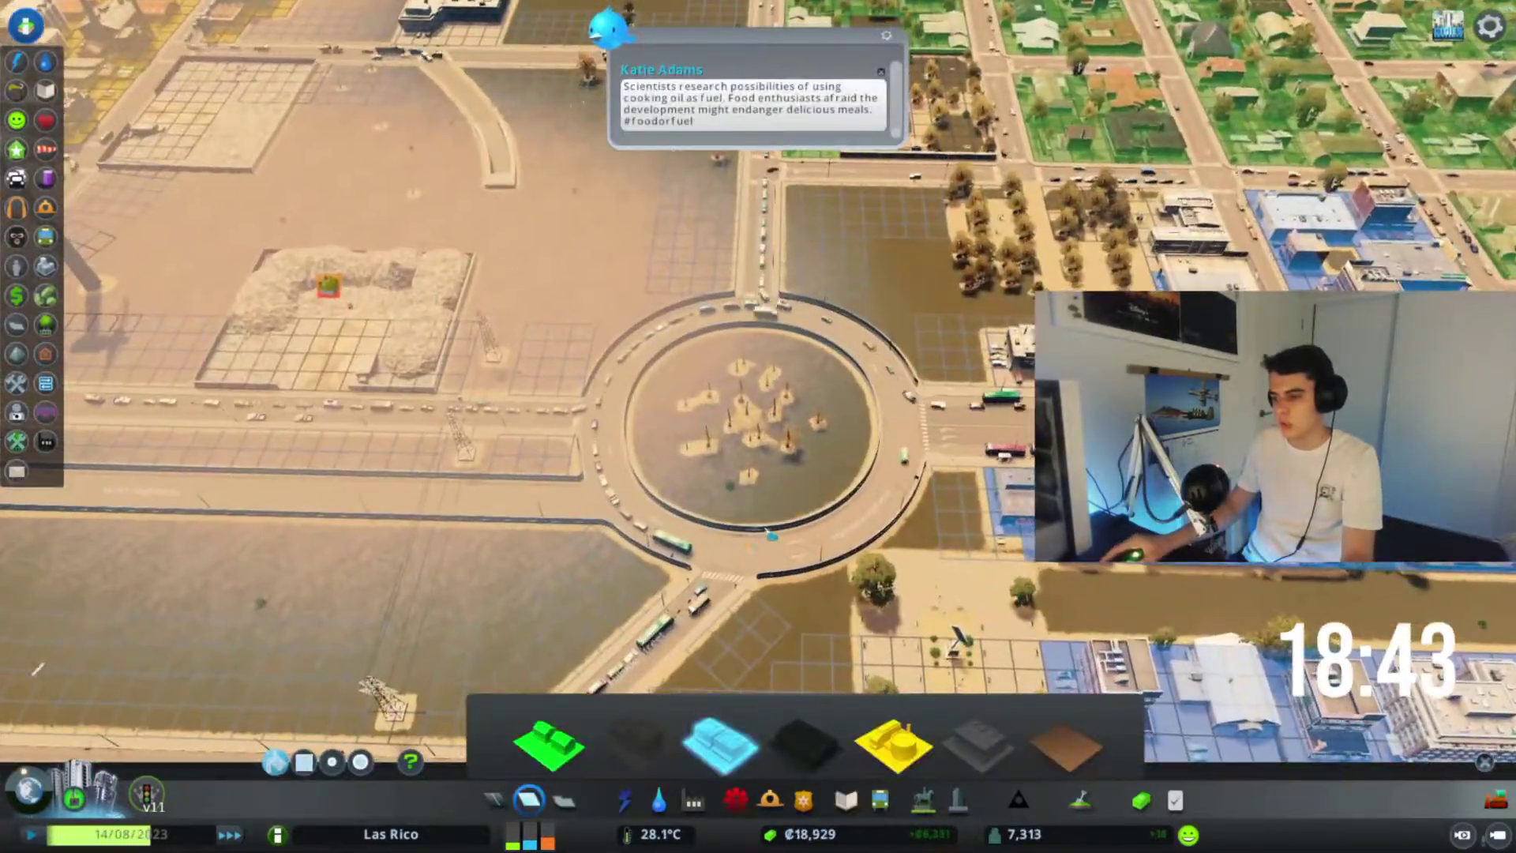
Leave zoning and look down on the roundabout.
key("Escape")
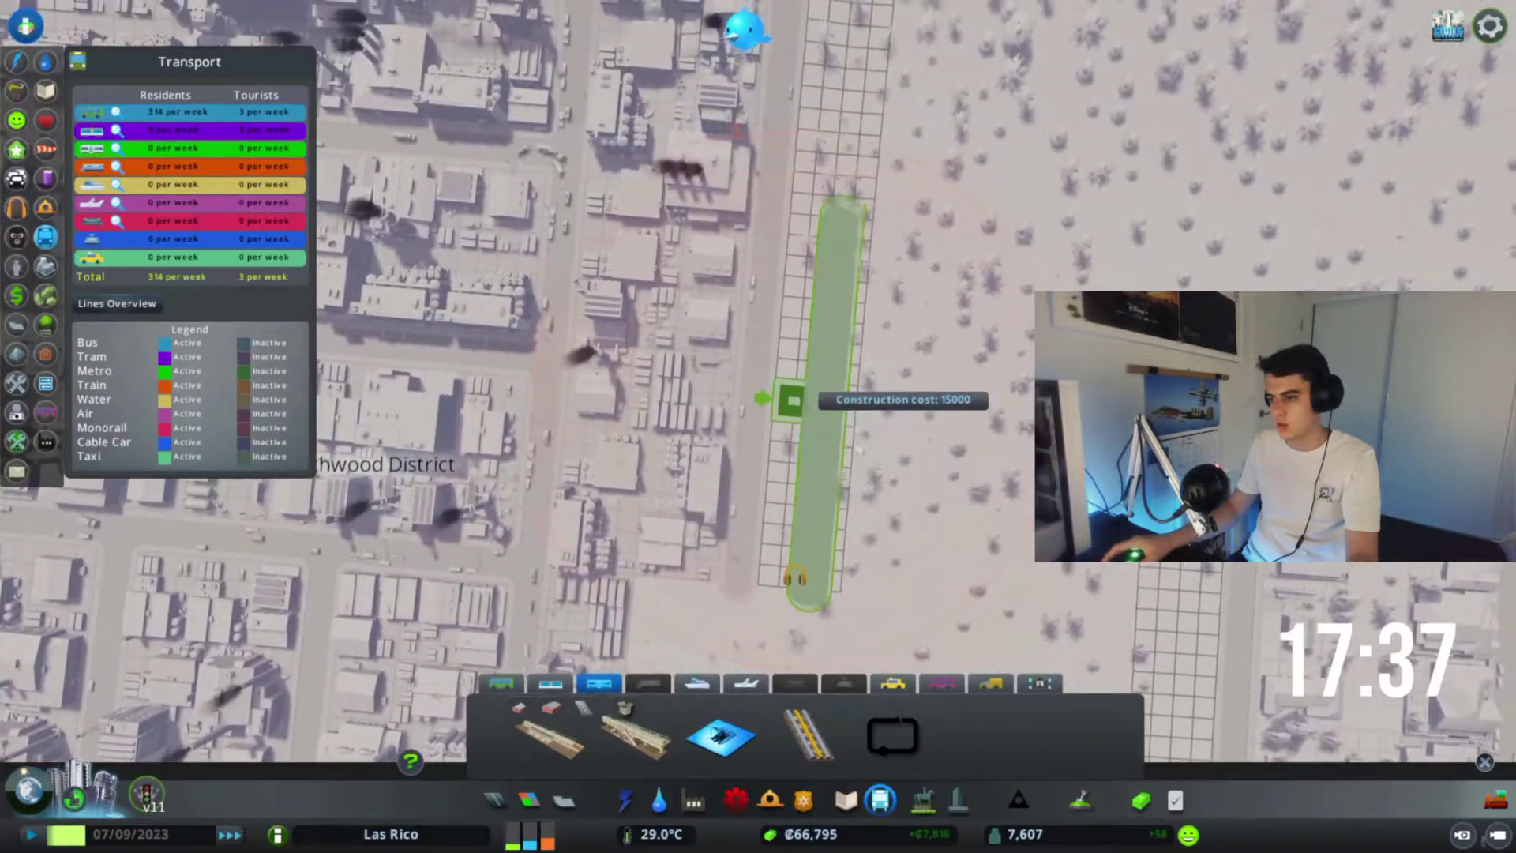
scroll(763, 517, "down", 5)
scroll(749, 322, "up", 2)
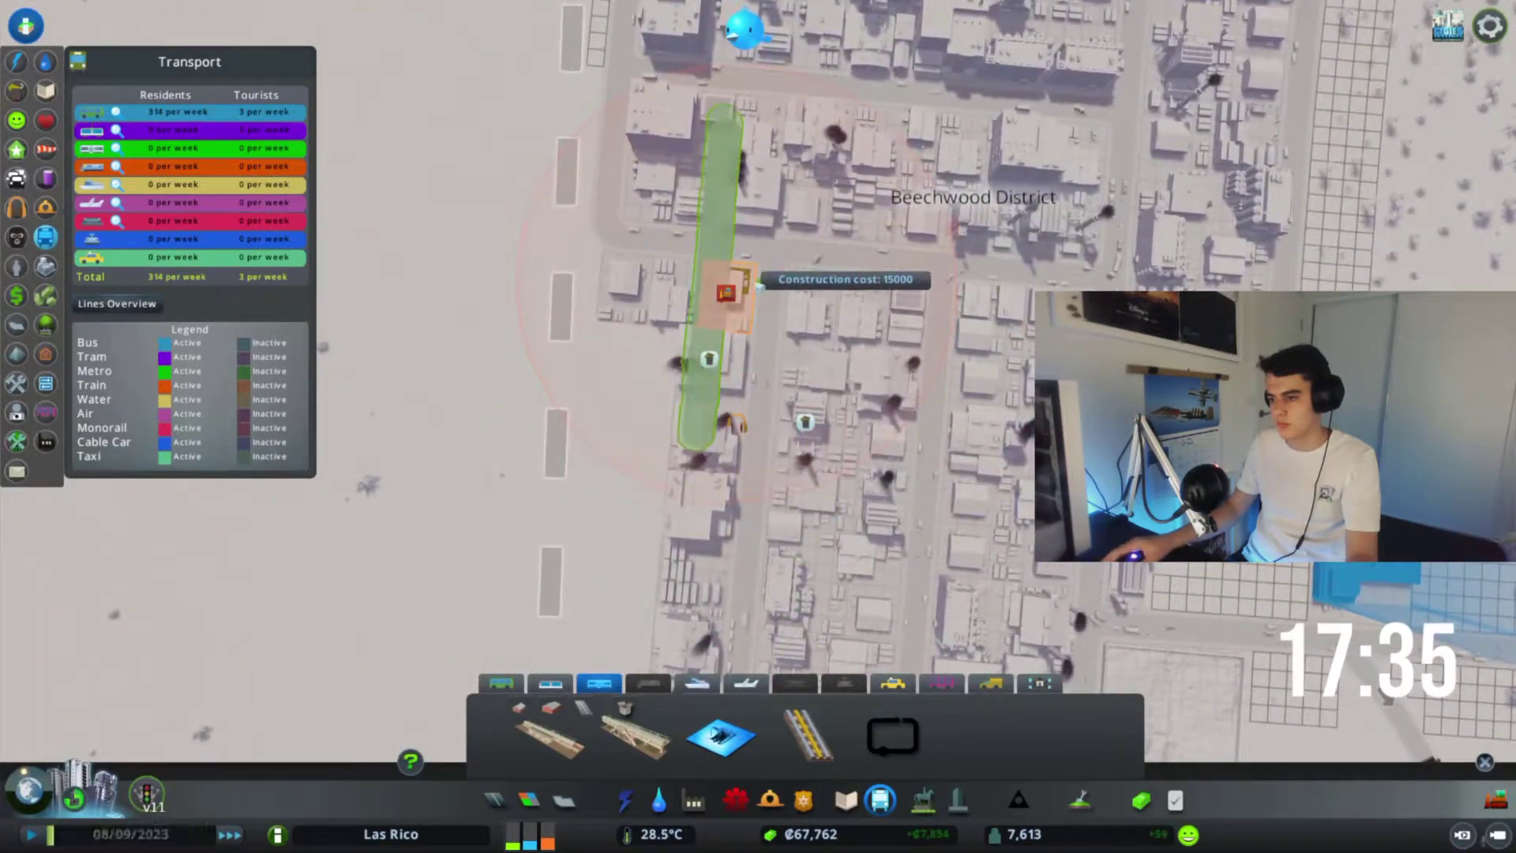
Build the metro station on flatter ground at the city's southern edge.
left_click(759, 285)
scroll(759, 286, "down", 4)
scroll(790, 546, "up", 4)
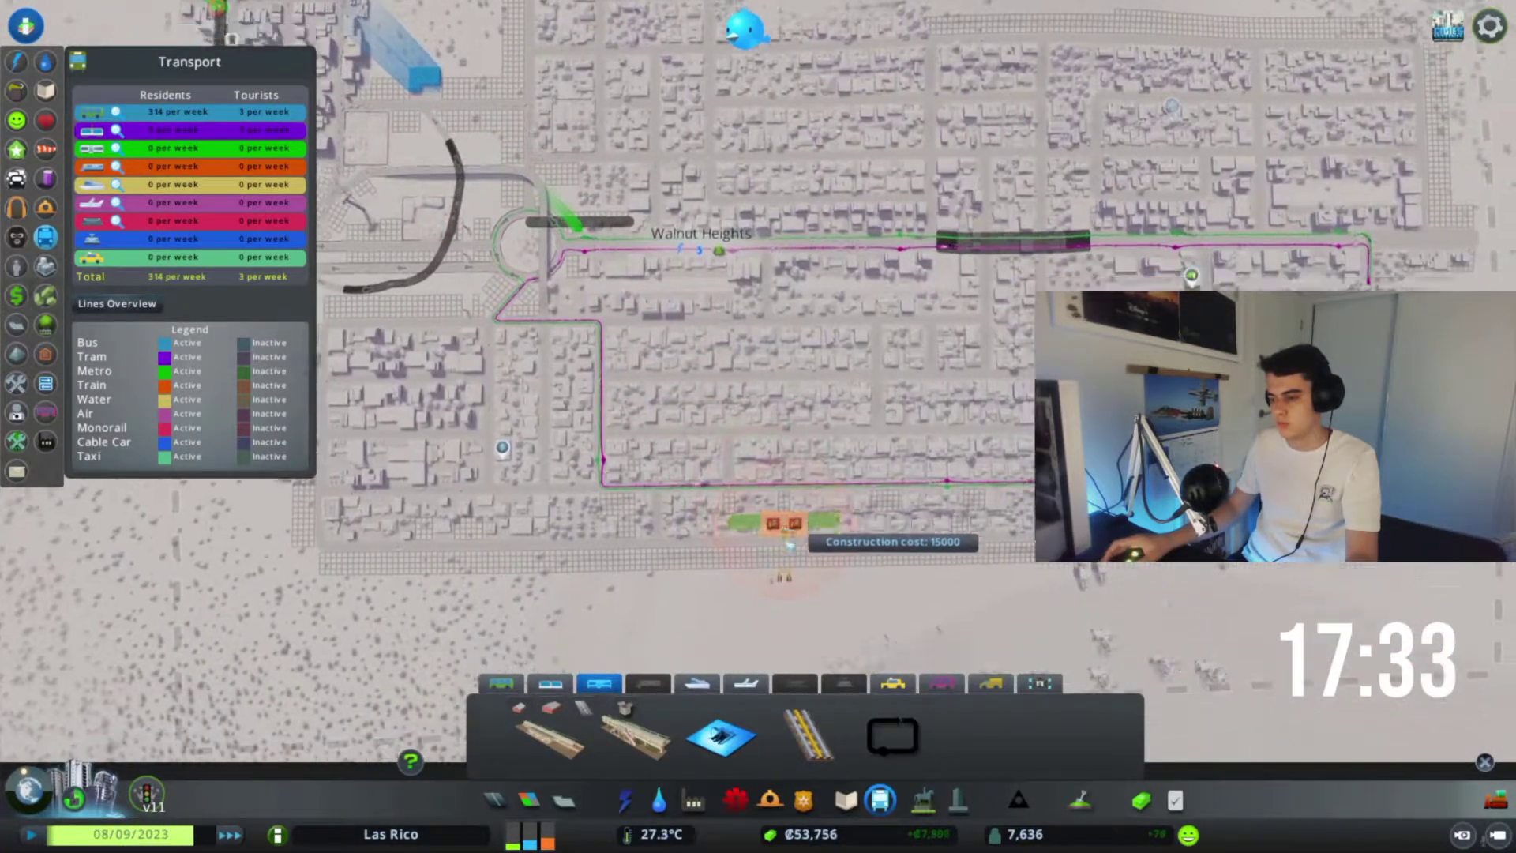
scroll(783, 529, "up", 3)
scroll(794, 497, "up", 3)
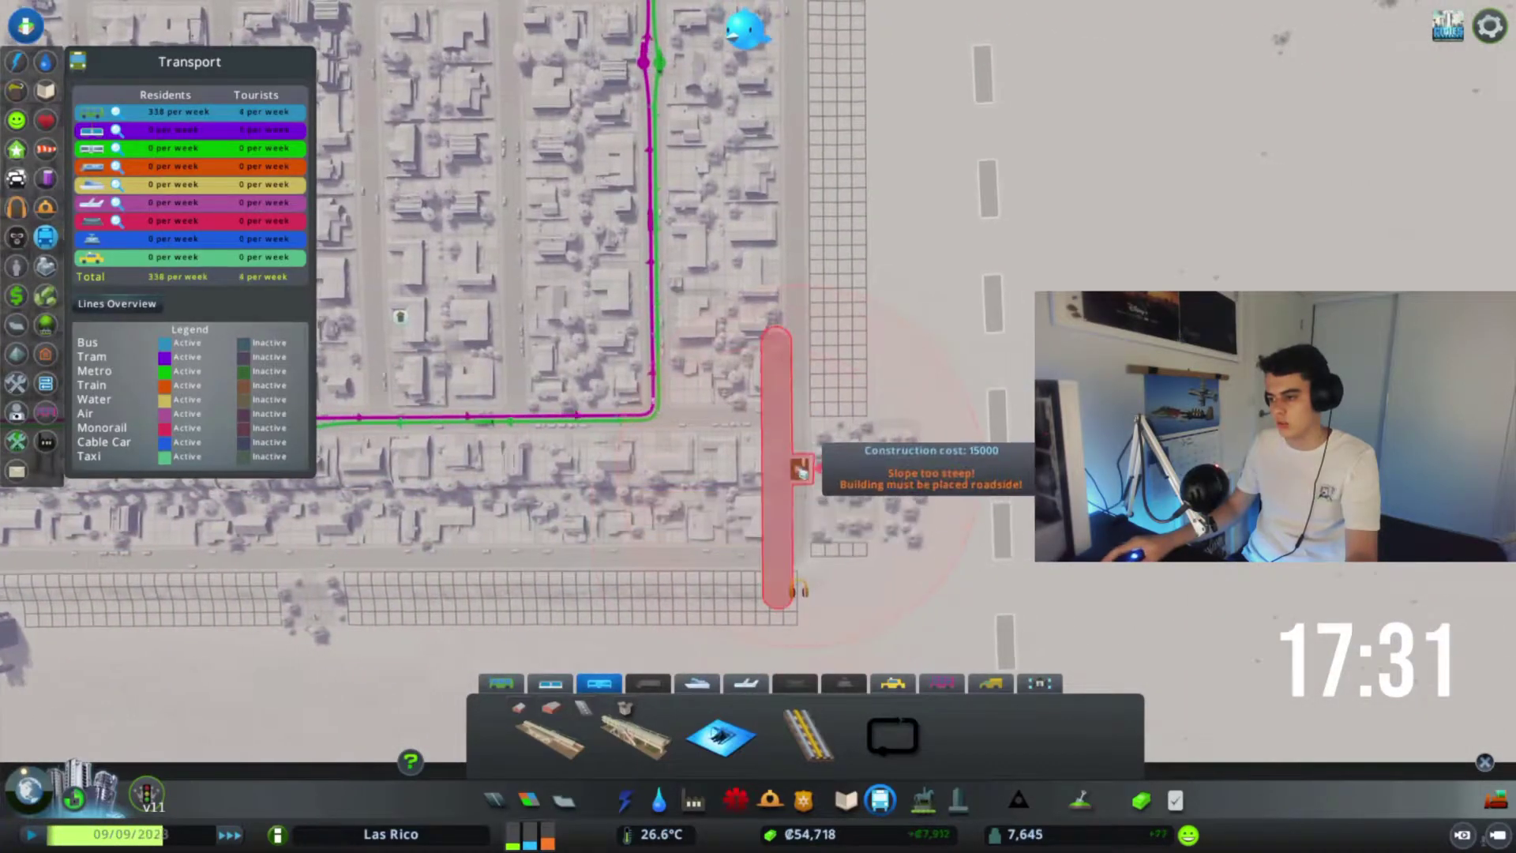
key("w")
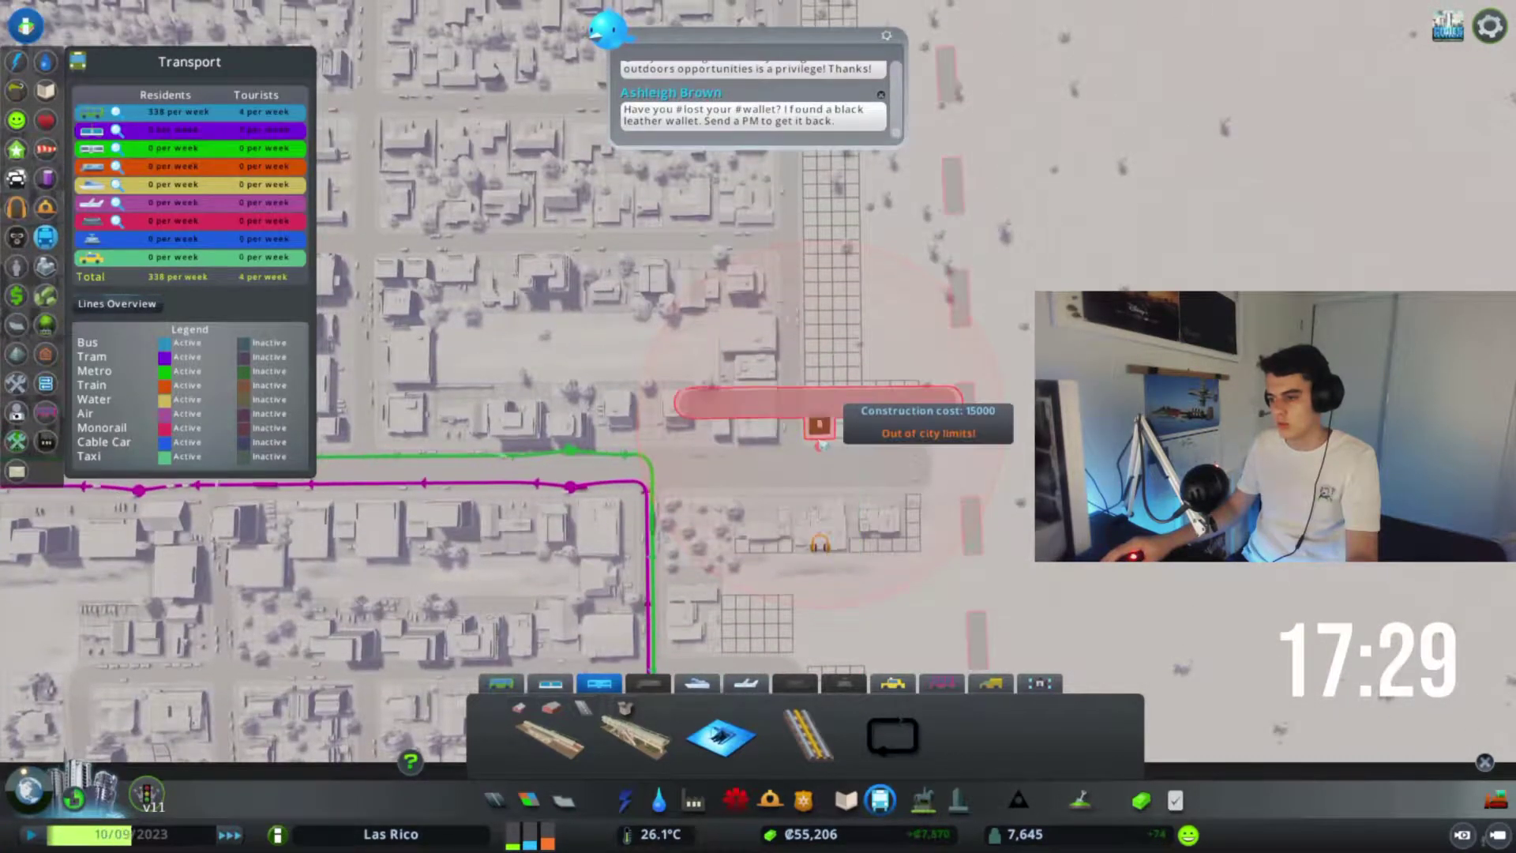
left_click(817, 423)
scroll(818, 423, "down", 5)
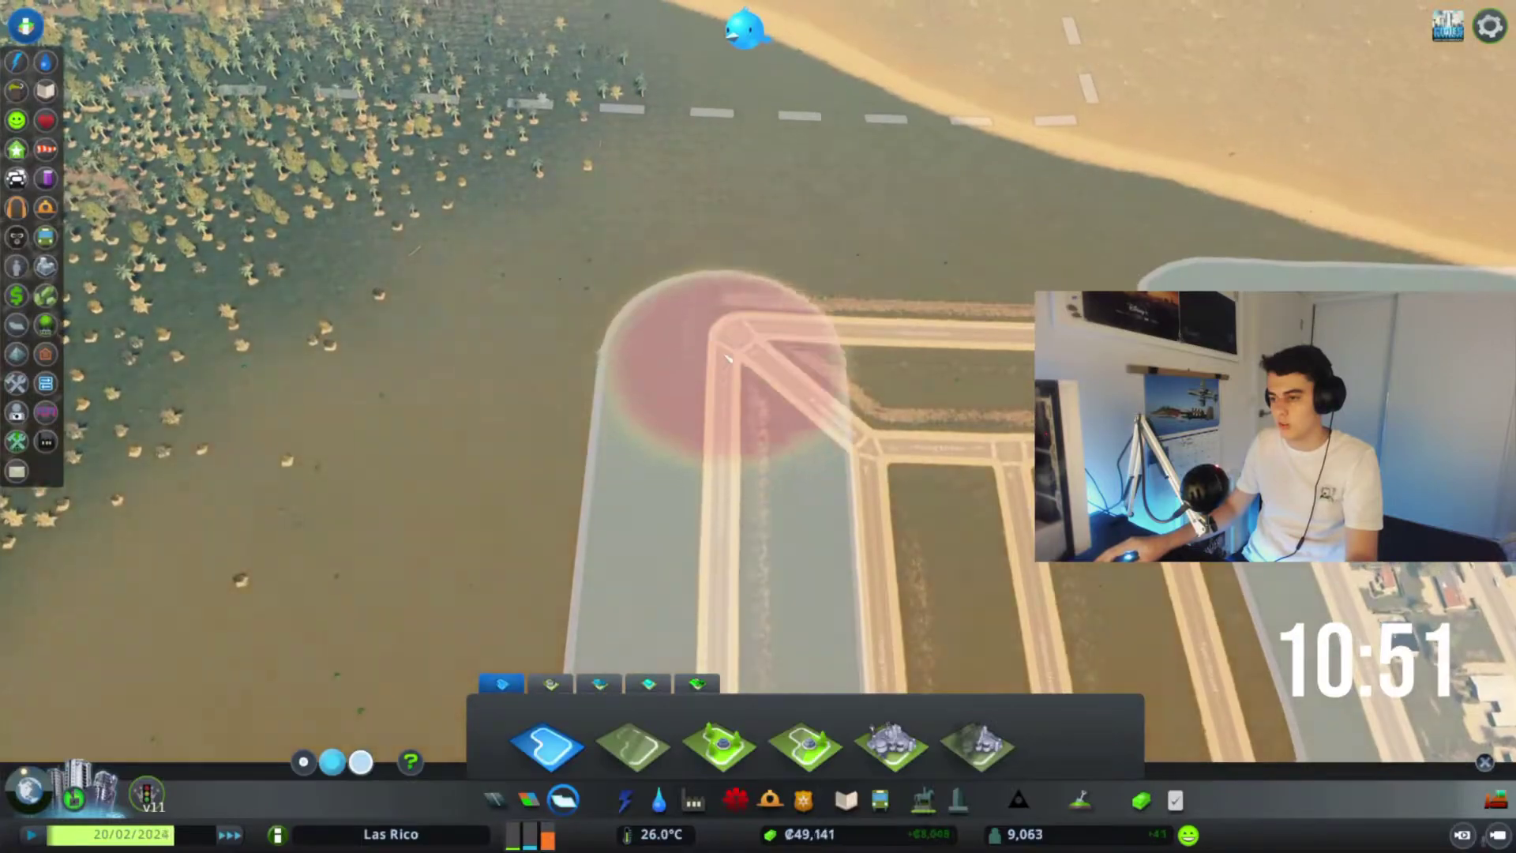
scroll(789, 430, "down", 5)
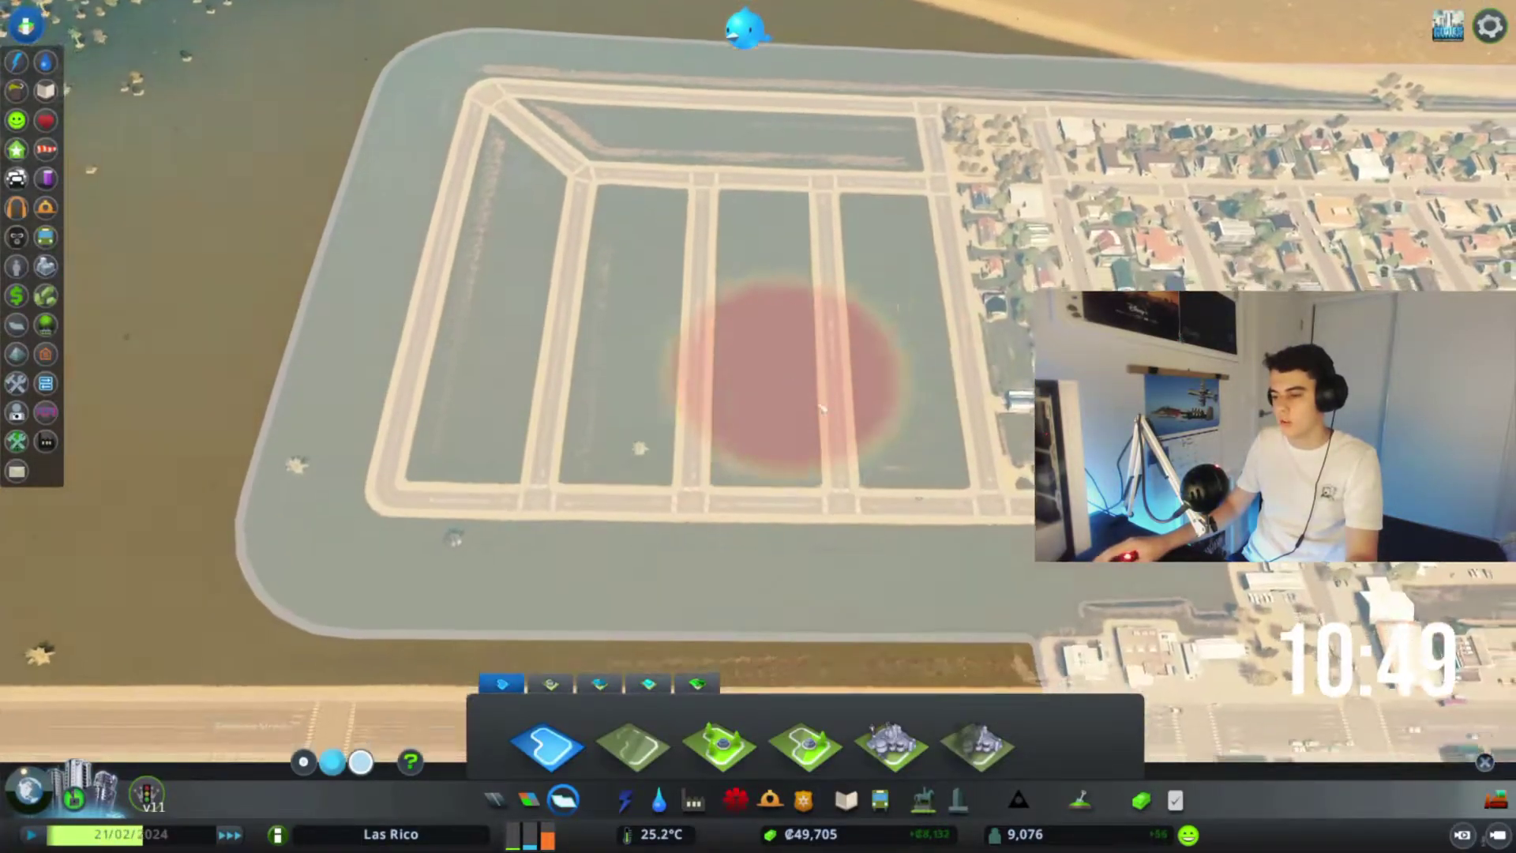
scroll(812, 430, "up", 5)
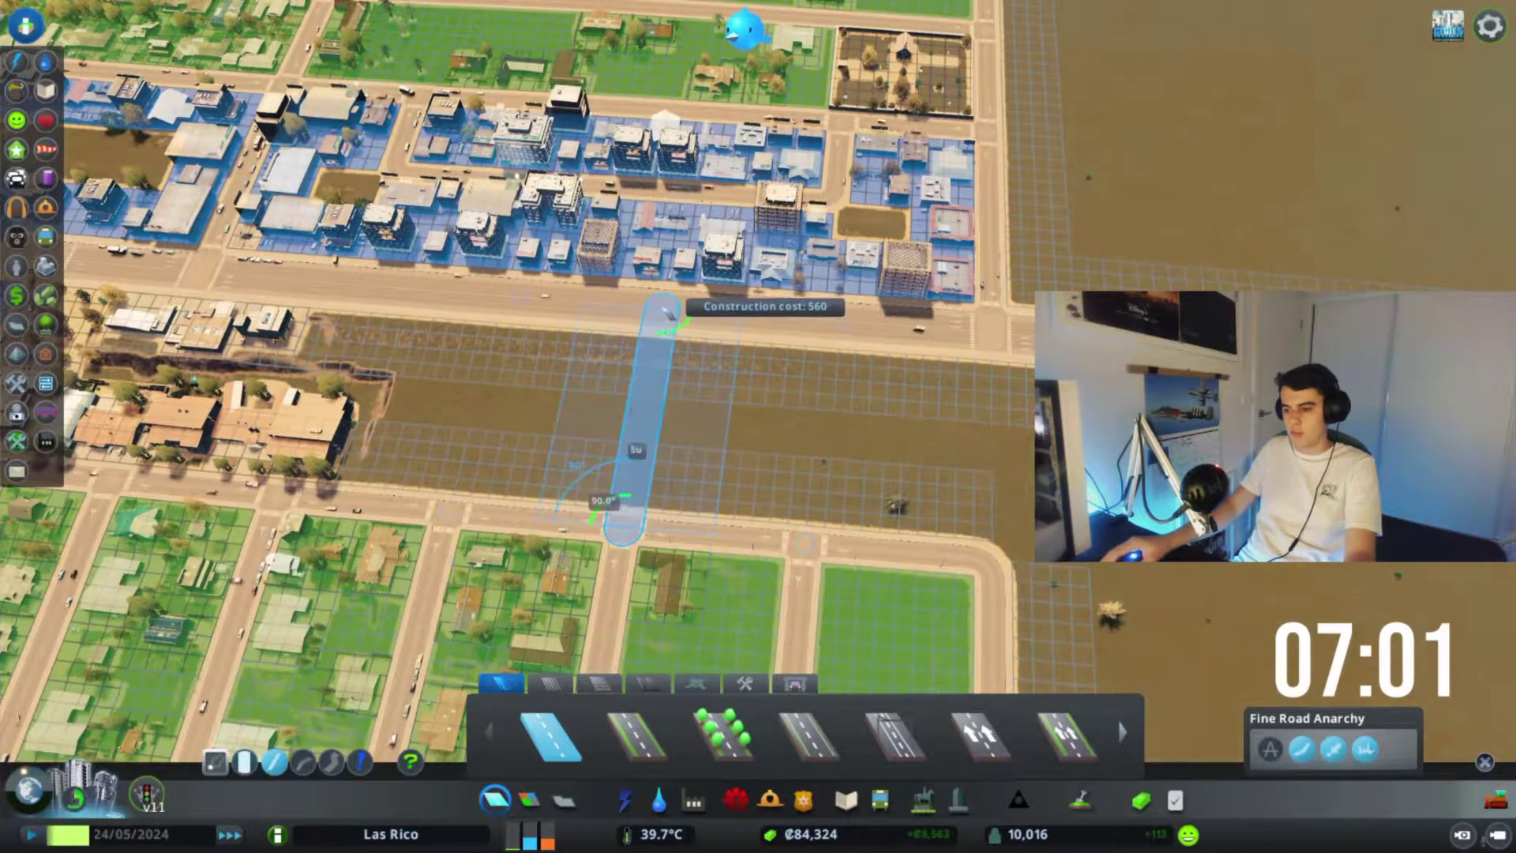
Finish the road between the central blocks, then pan west along the coast.
left_click(666, 312)
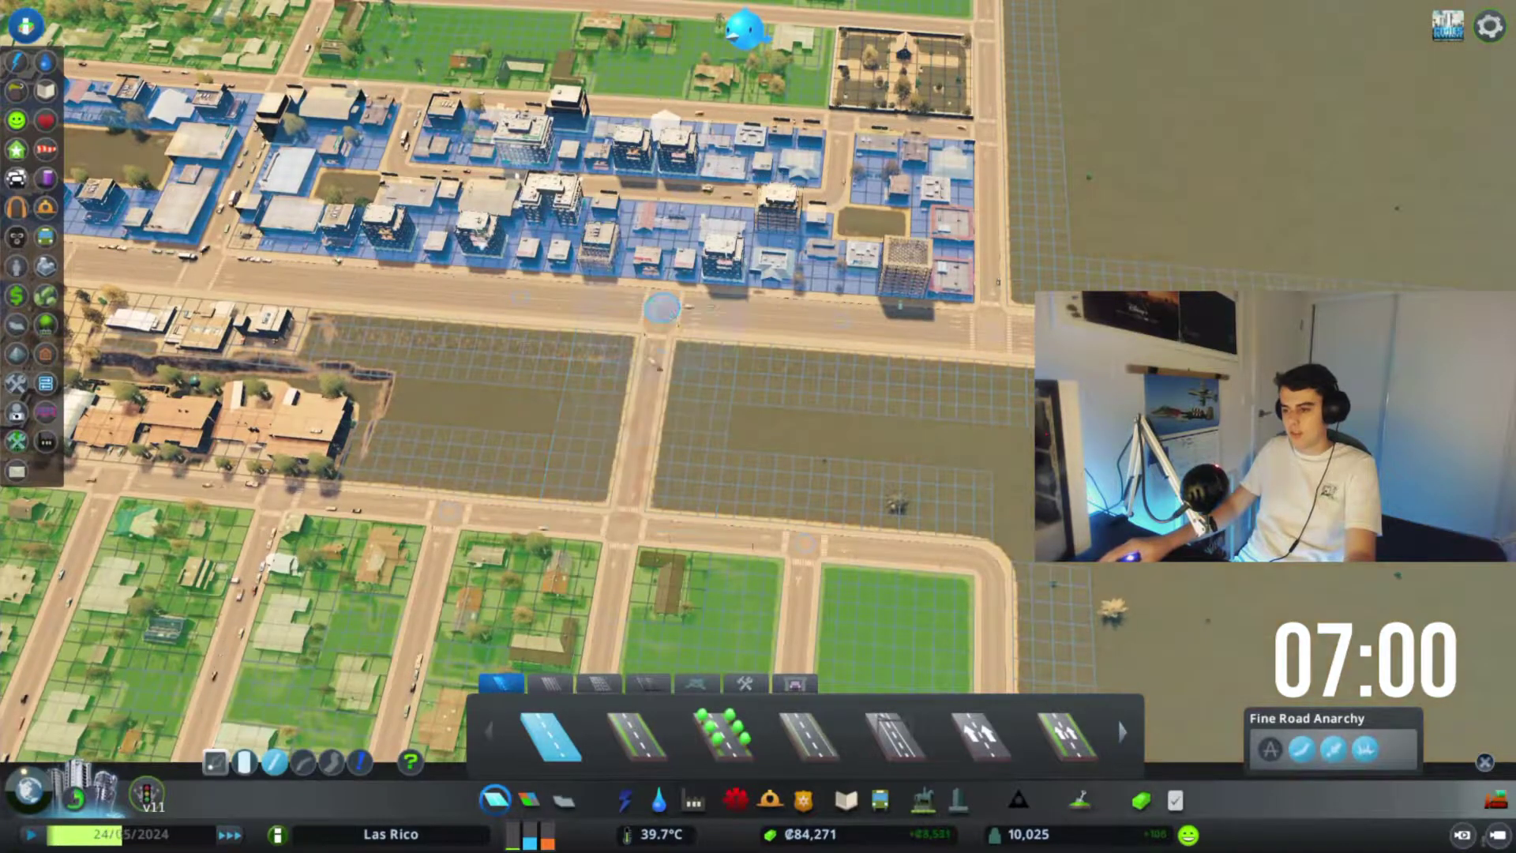
key("z")
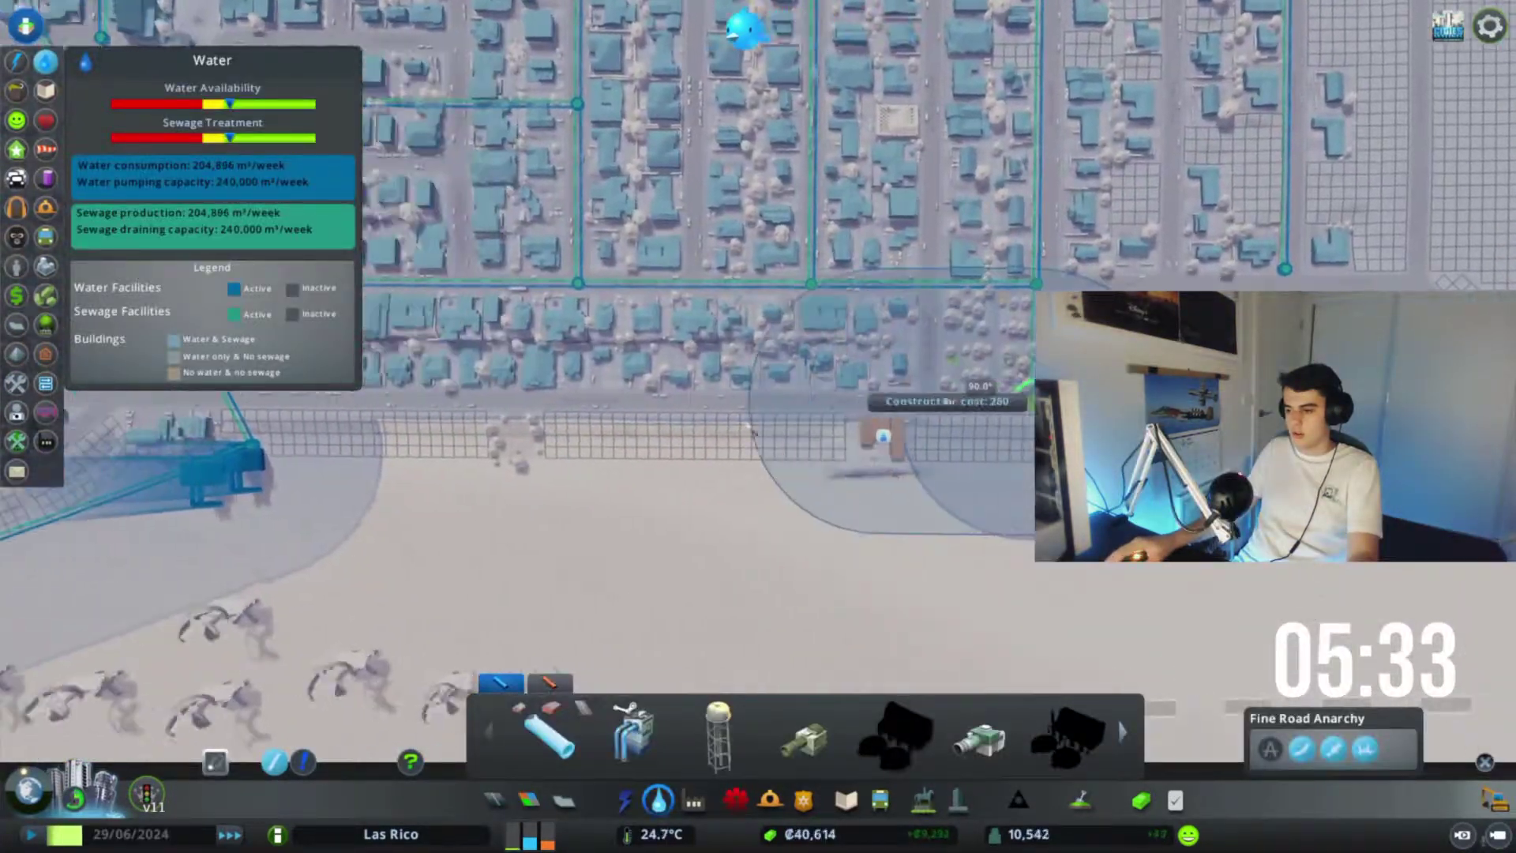
key("a")
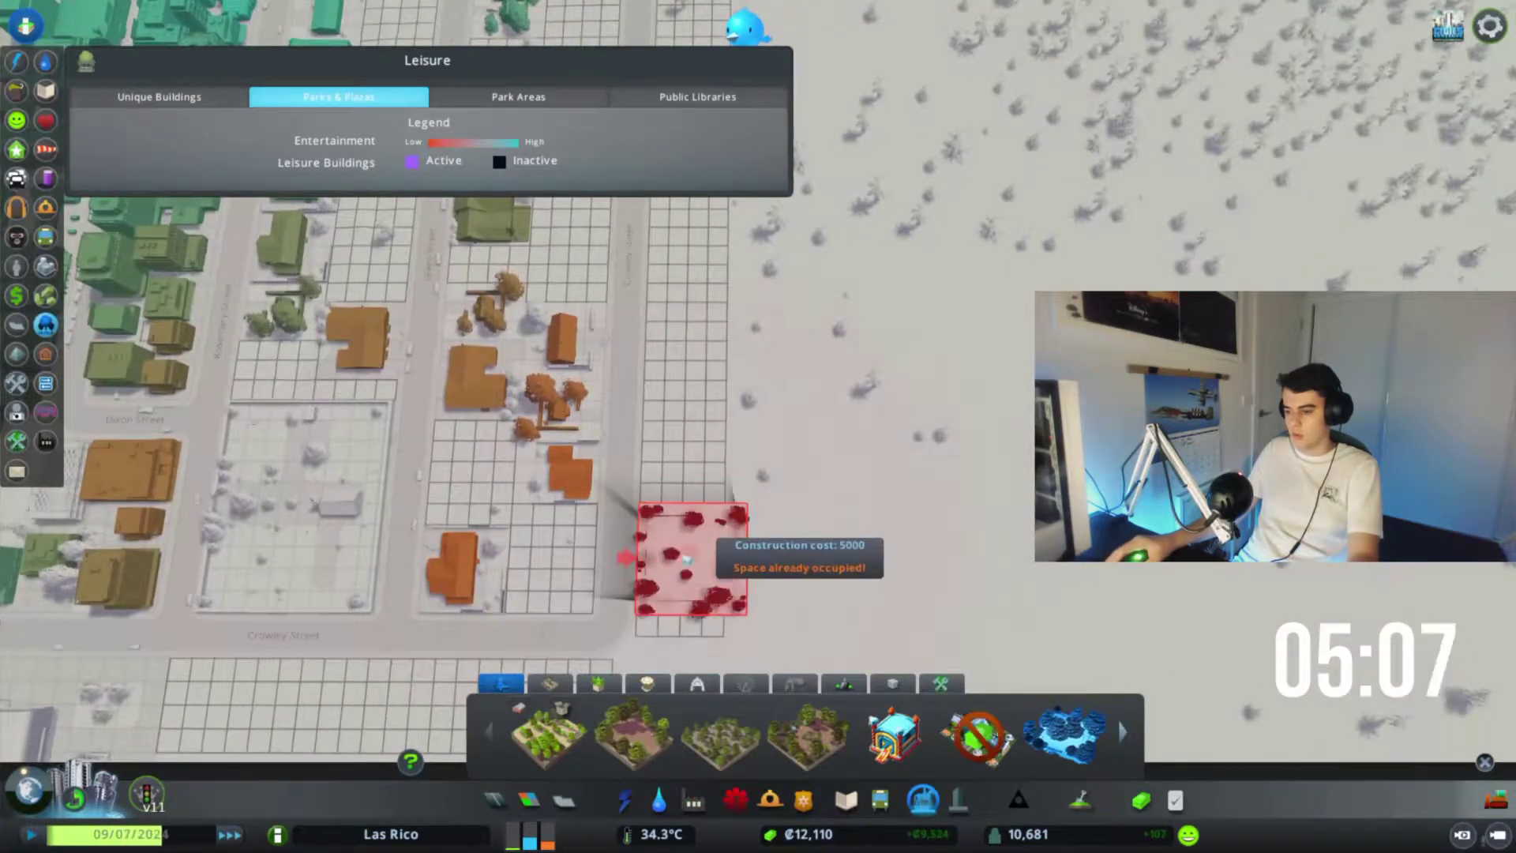
scroll(687, 556, "down", 3)
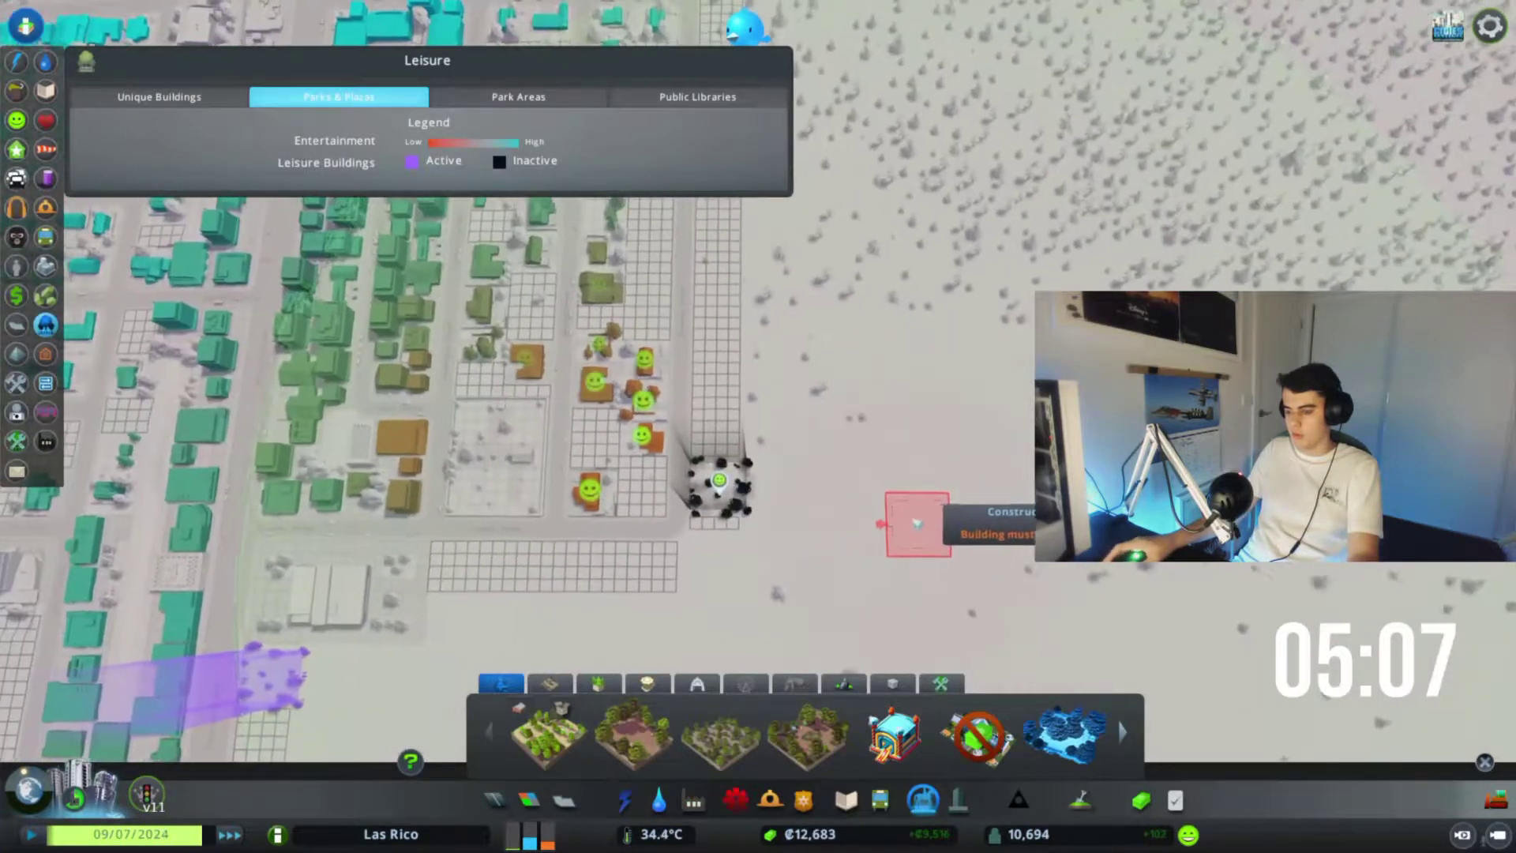
scroll(758, 499, "down", 2)
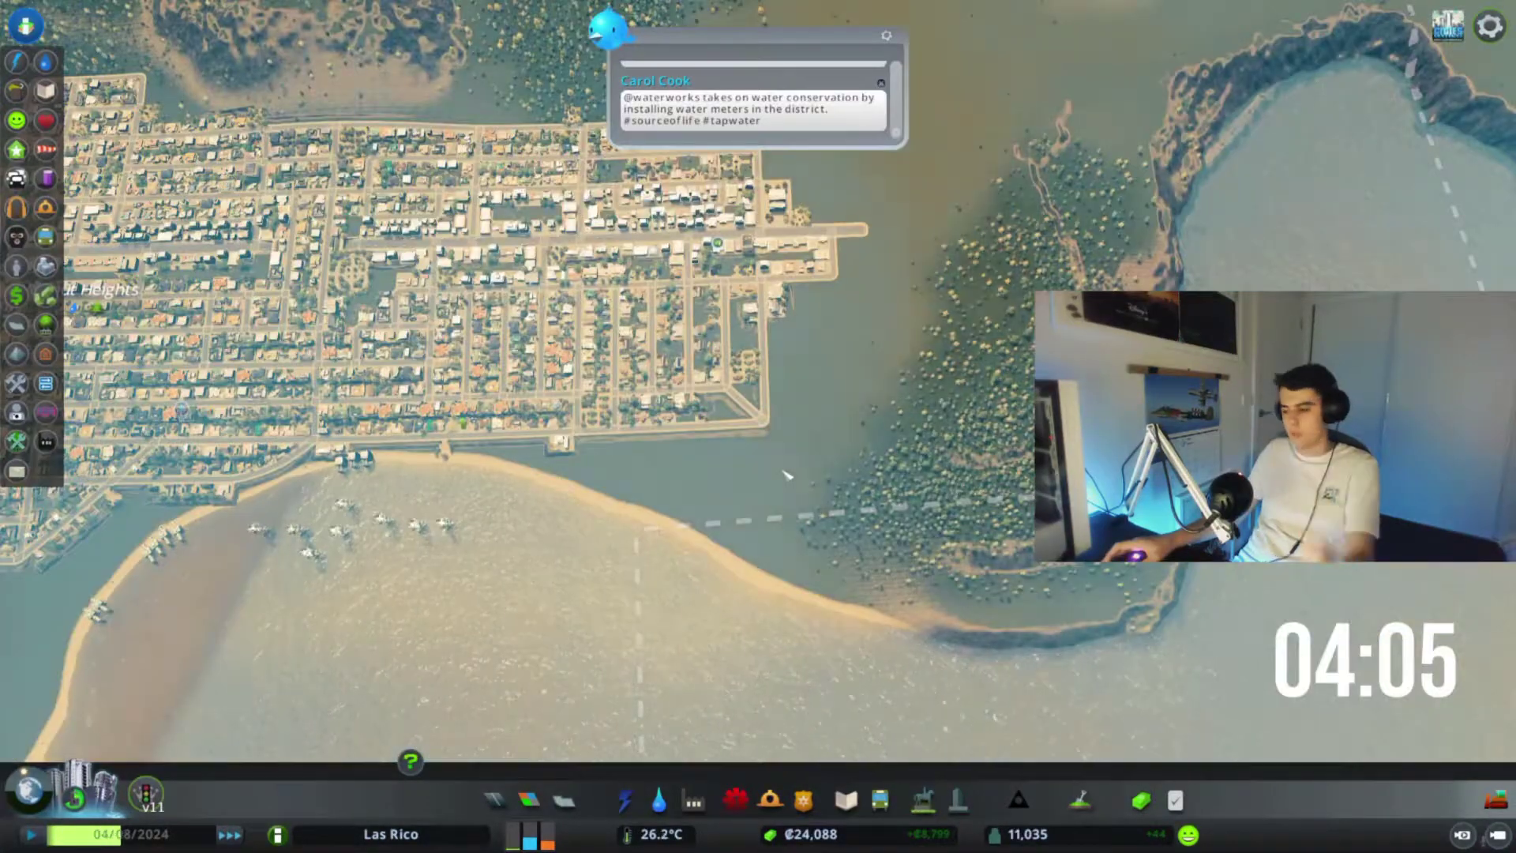
Start painting zones on the eastern waterfront blocks.
left_click(528, 799)
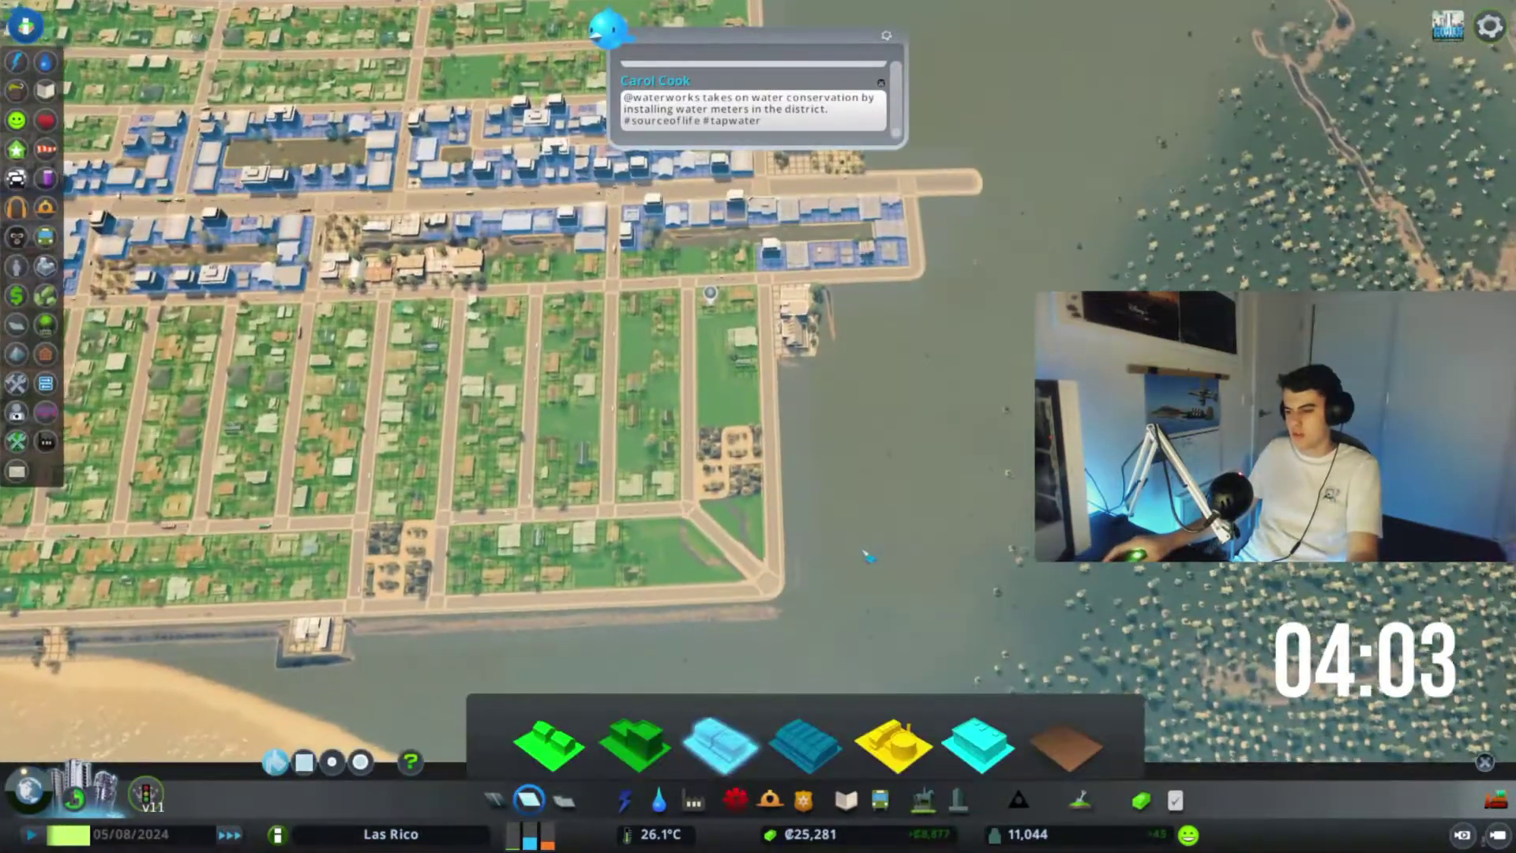
scroll(709, 629, "up", 5)
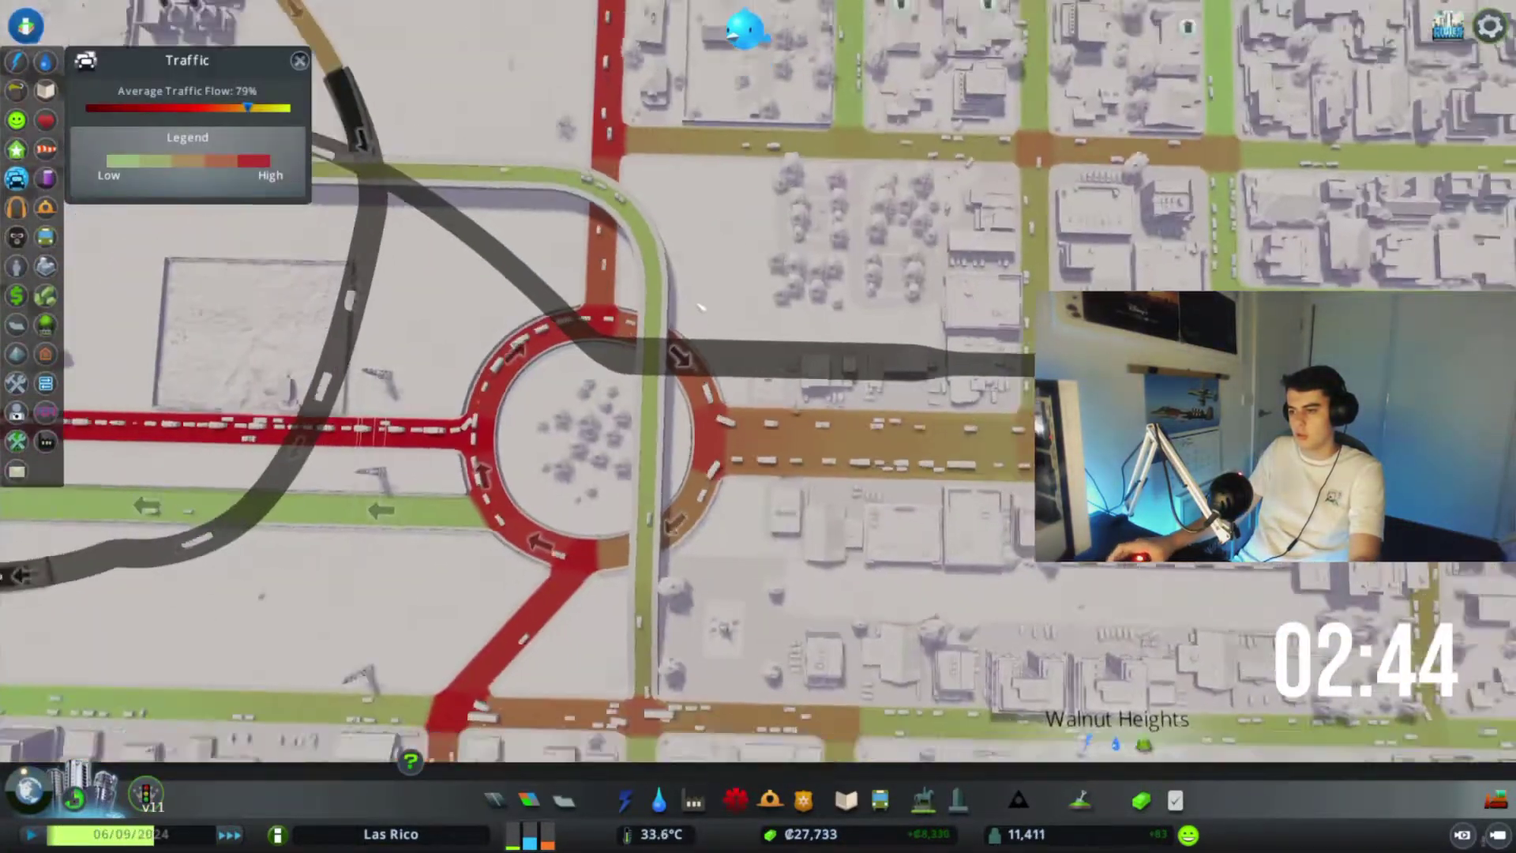
scroll(699, 306, "down", 5)
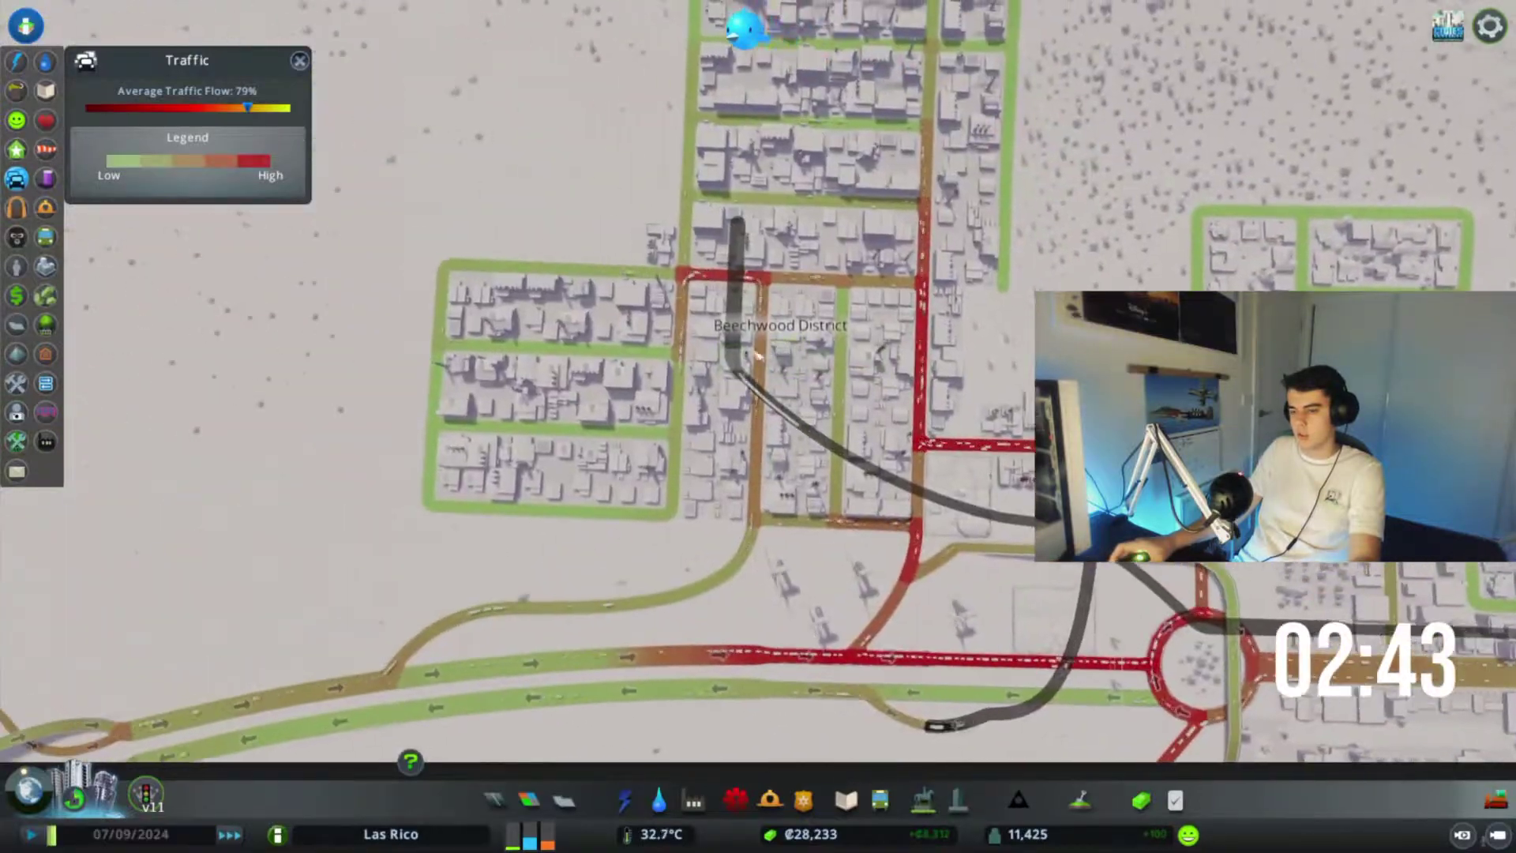
scroll(710, 320, "up", 3)
scroll(719, 332, "up", 3)
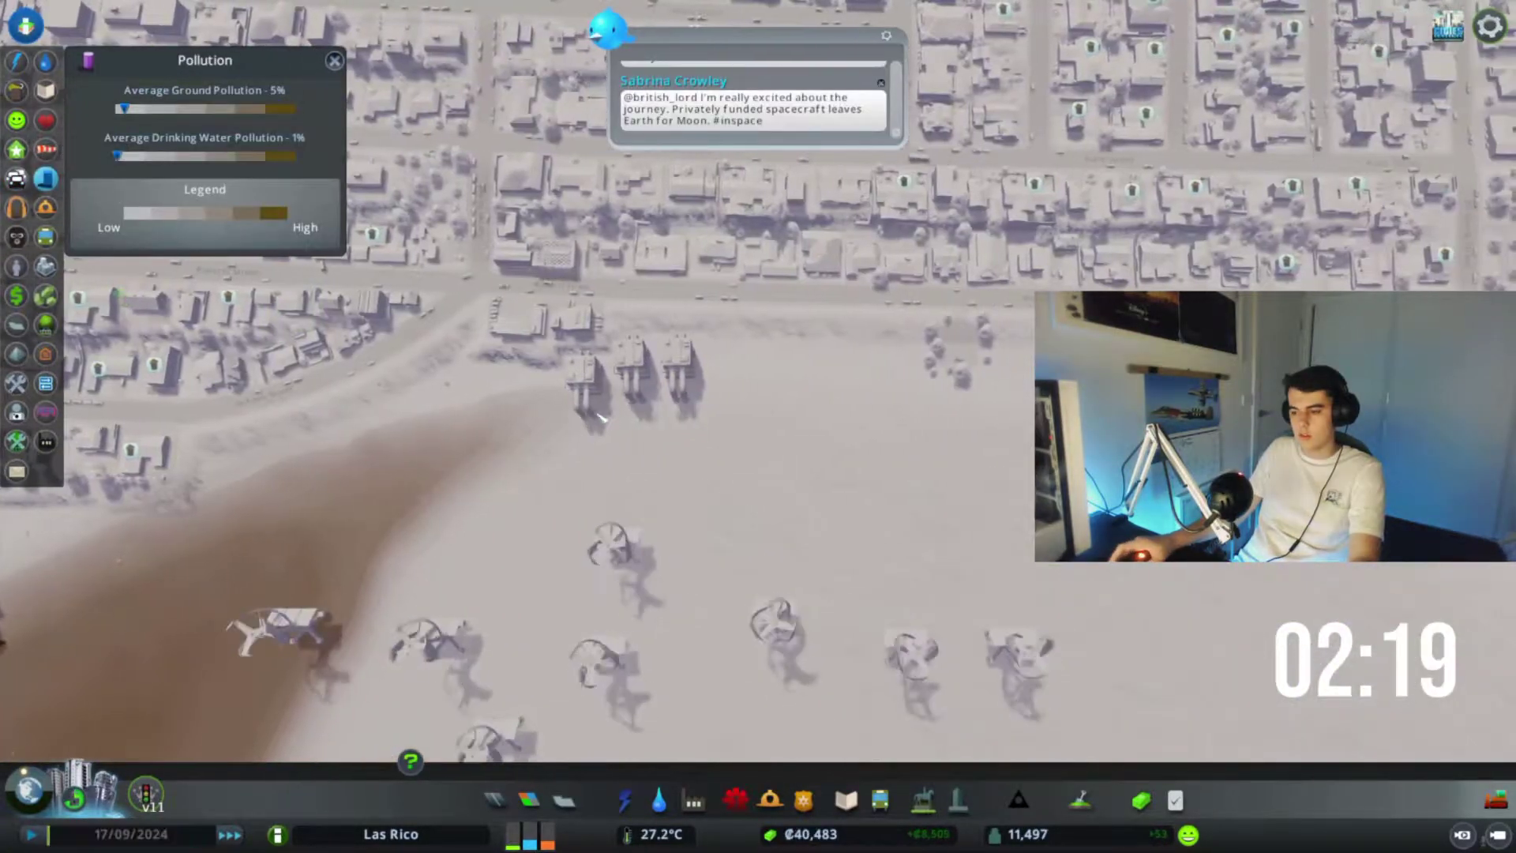
Move one water pumping station to the southern shore and begin moving a second.
left_click(599, 414)
left_click(603, 376)
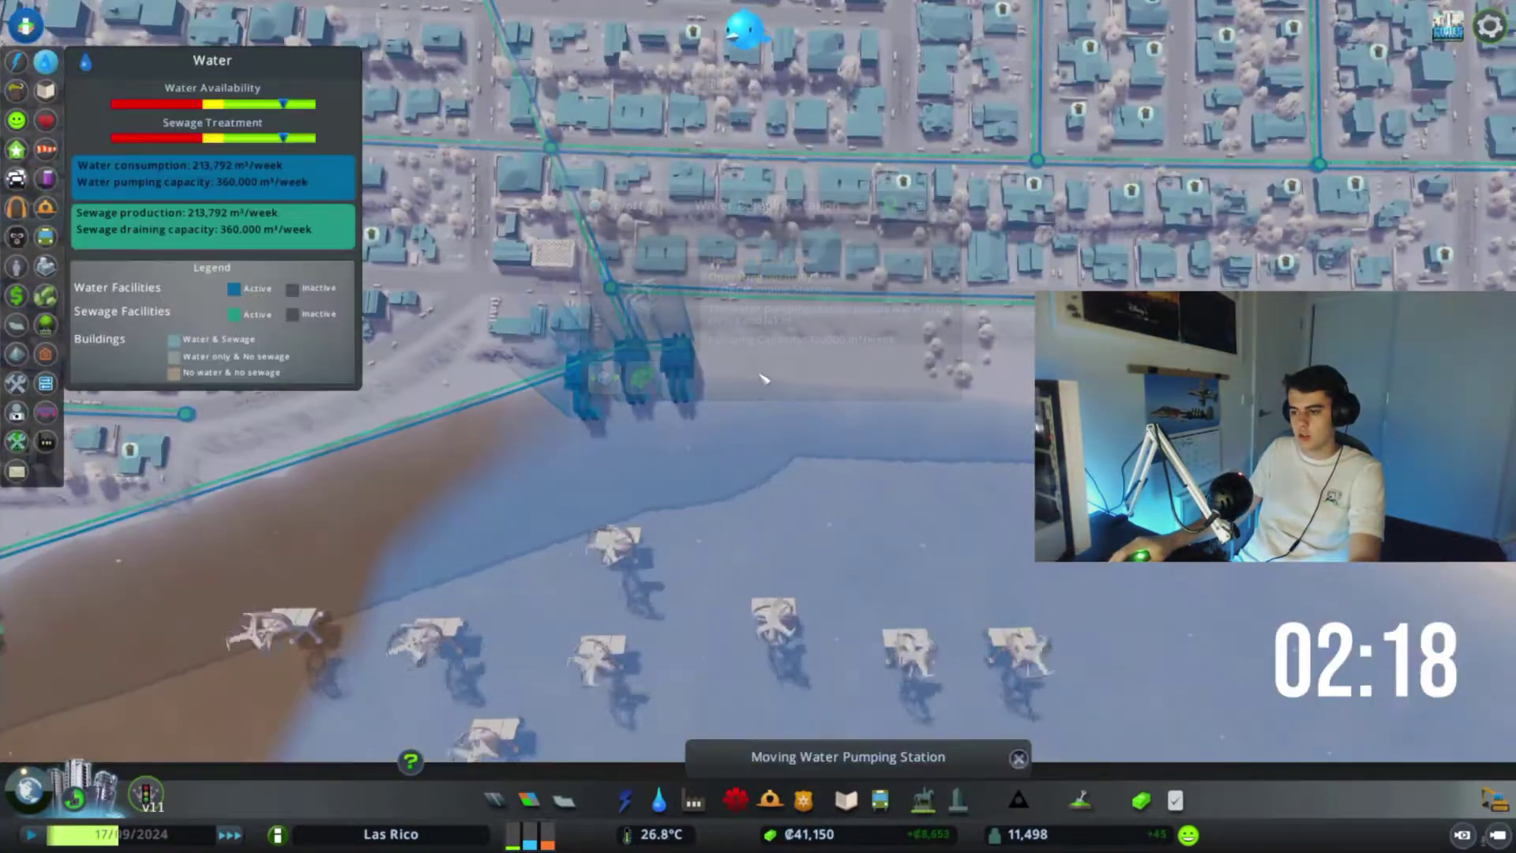
left_click(877, 391)
left_click(876, 361)
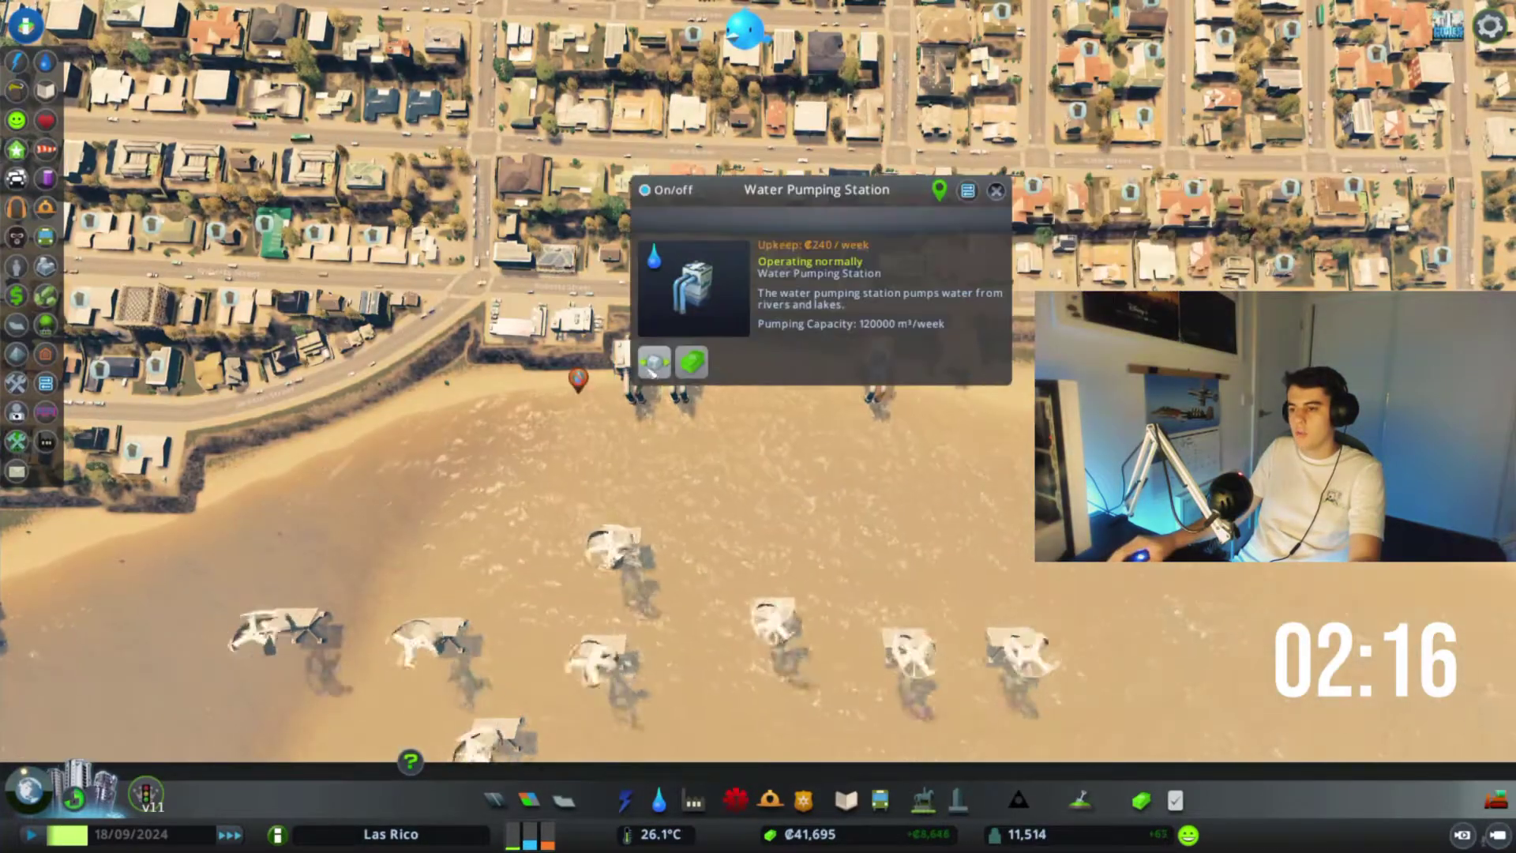
left_click(829, 362)
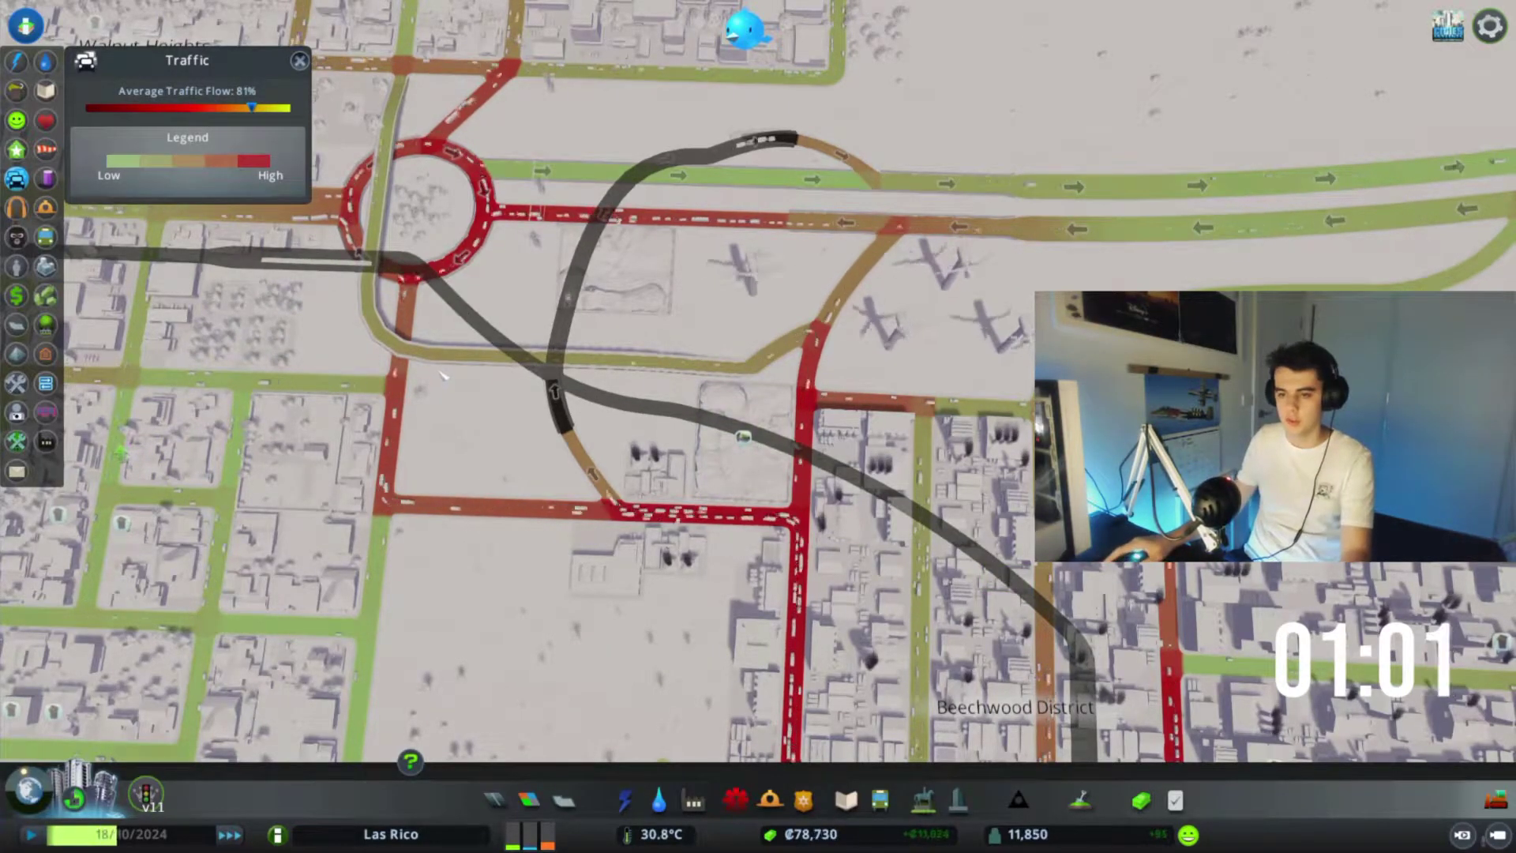
scroll(440, 377, "down", 5)
scroll(764, 432, "down", 5)
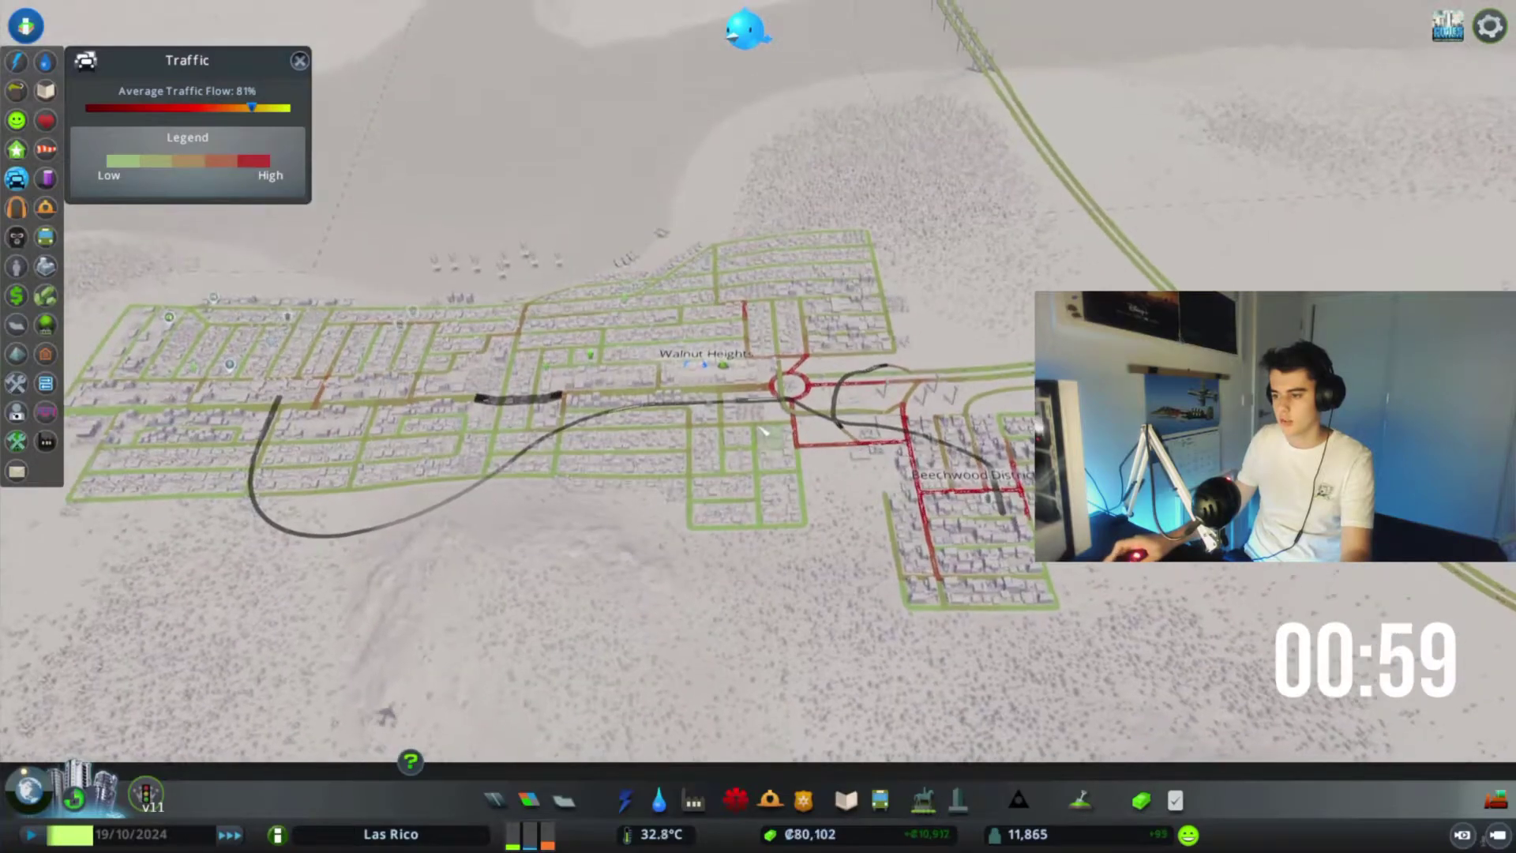
scroll(764, 431, "up", 3)
scroll(806, 356, "down", 4)
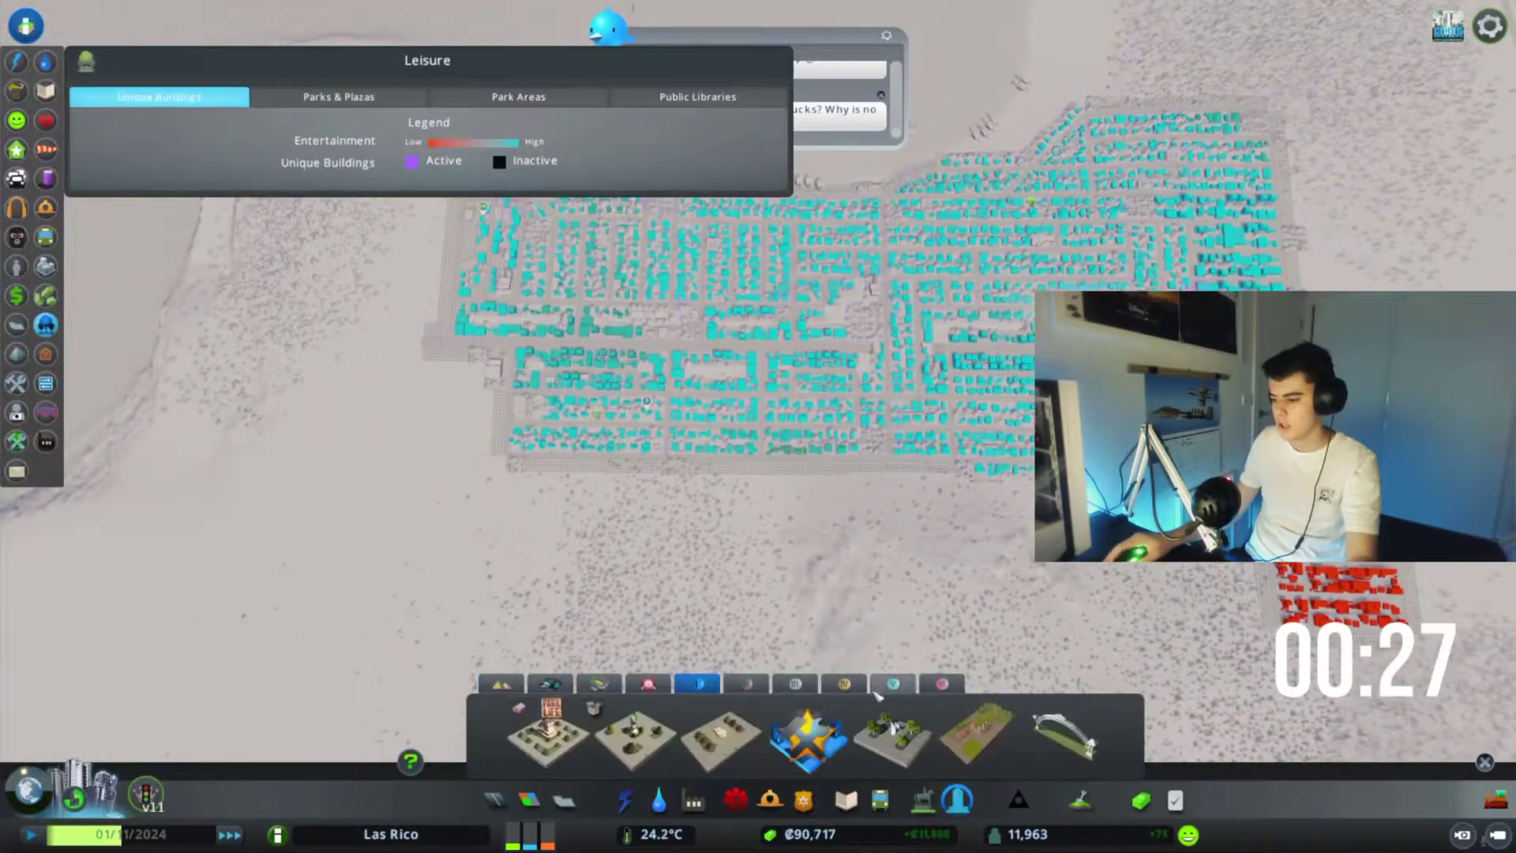
scroll(879, 699, "up", 5)
Place the landmark tower near the southern shore and close the building options.
left_click(941, 684)
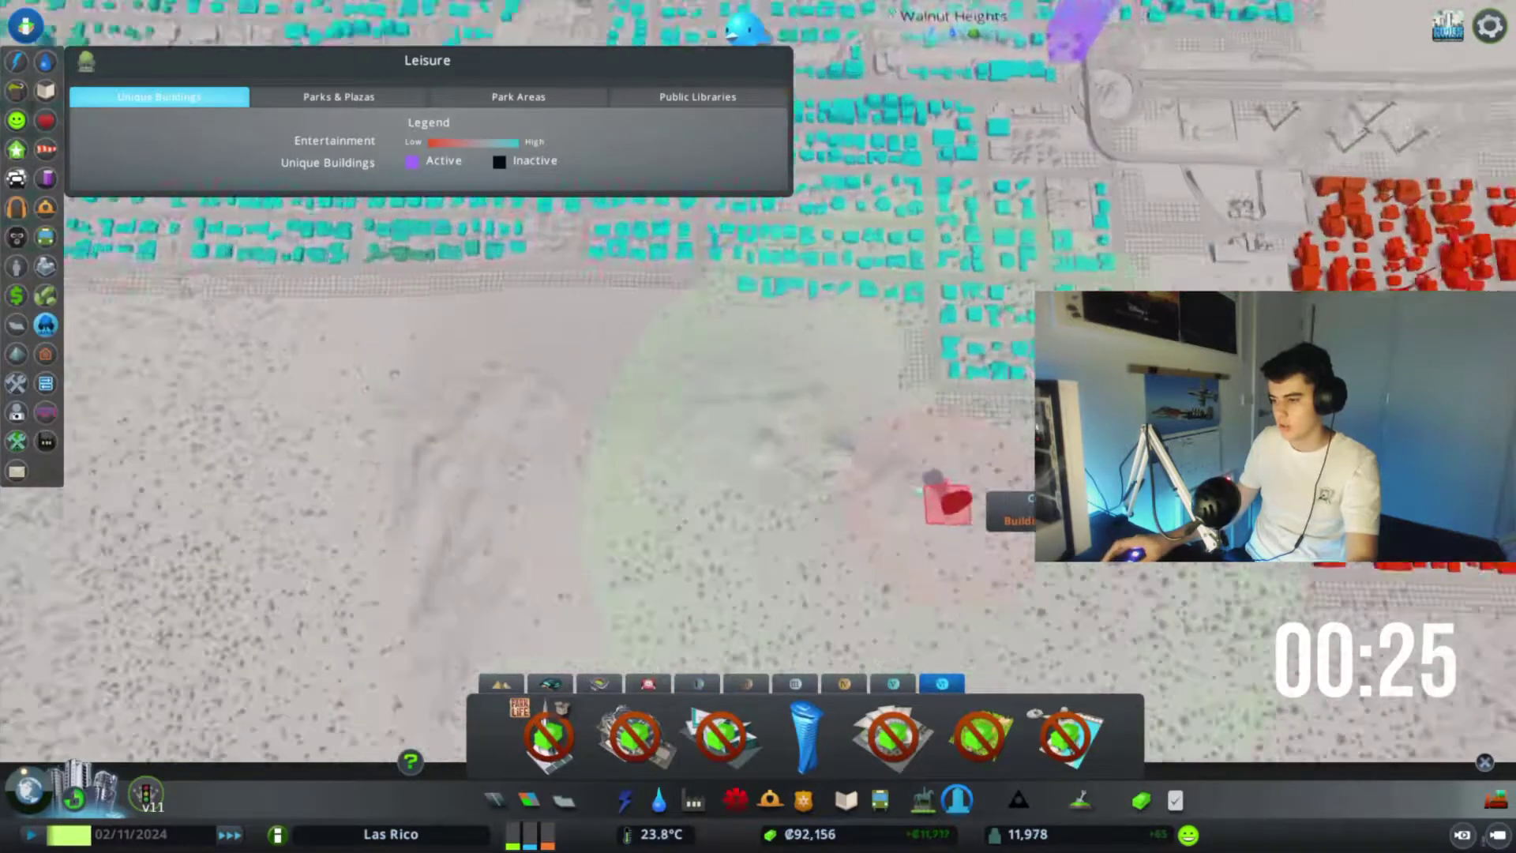
scroll(965, 438, "up", 3)
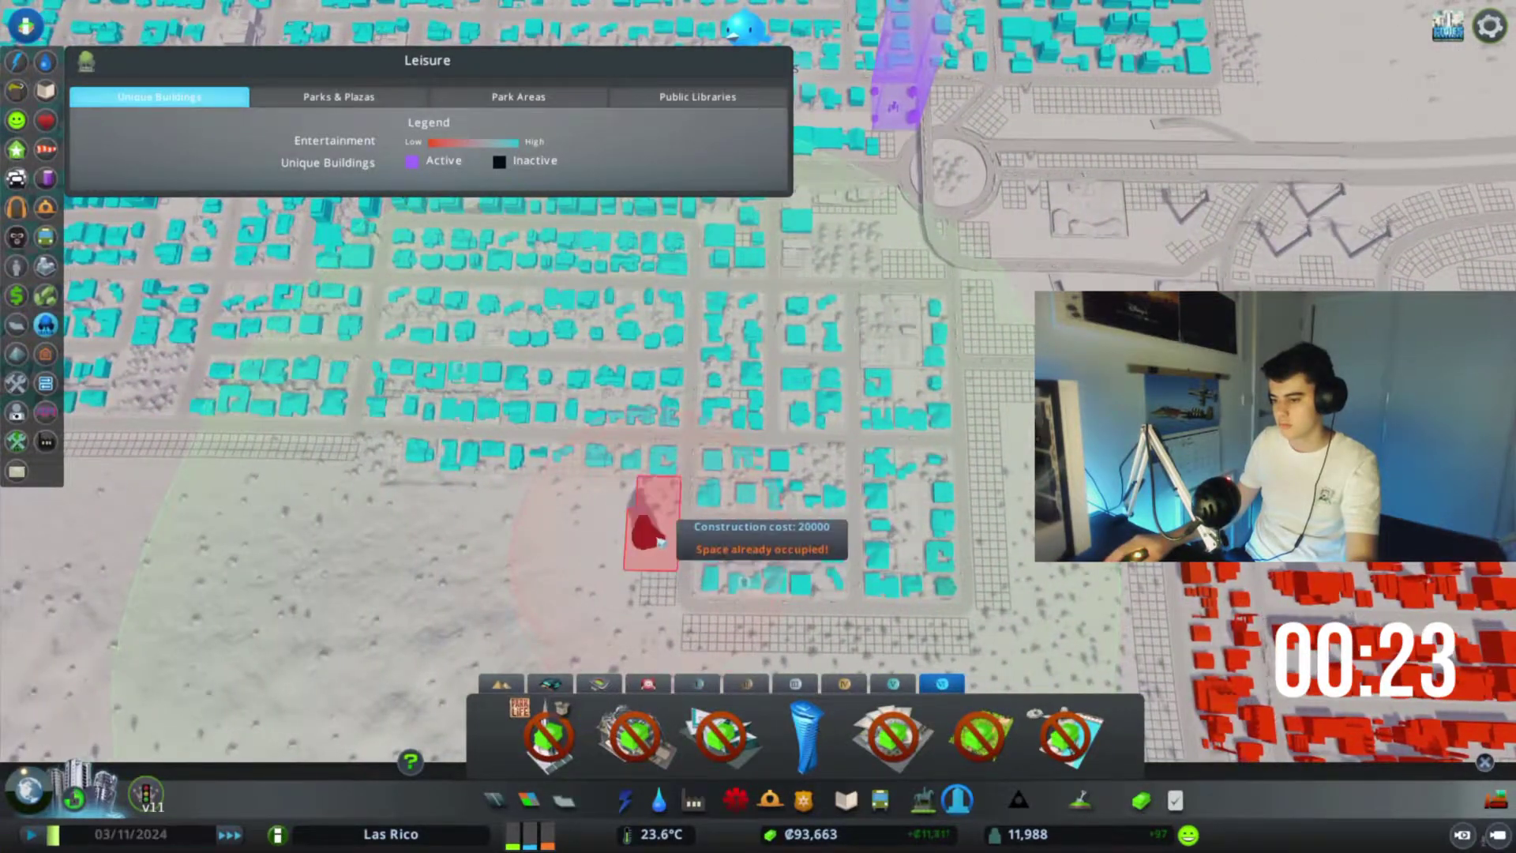
left_click(649, 547)
key("Escape")
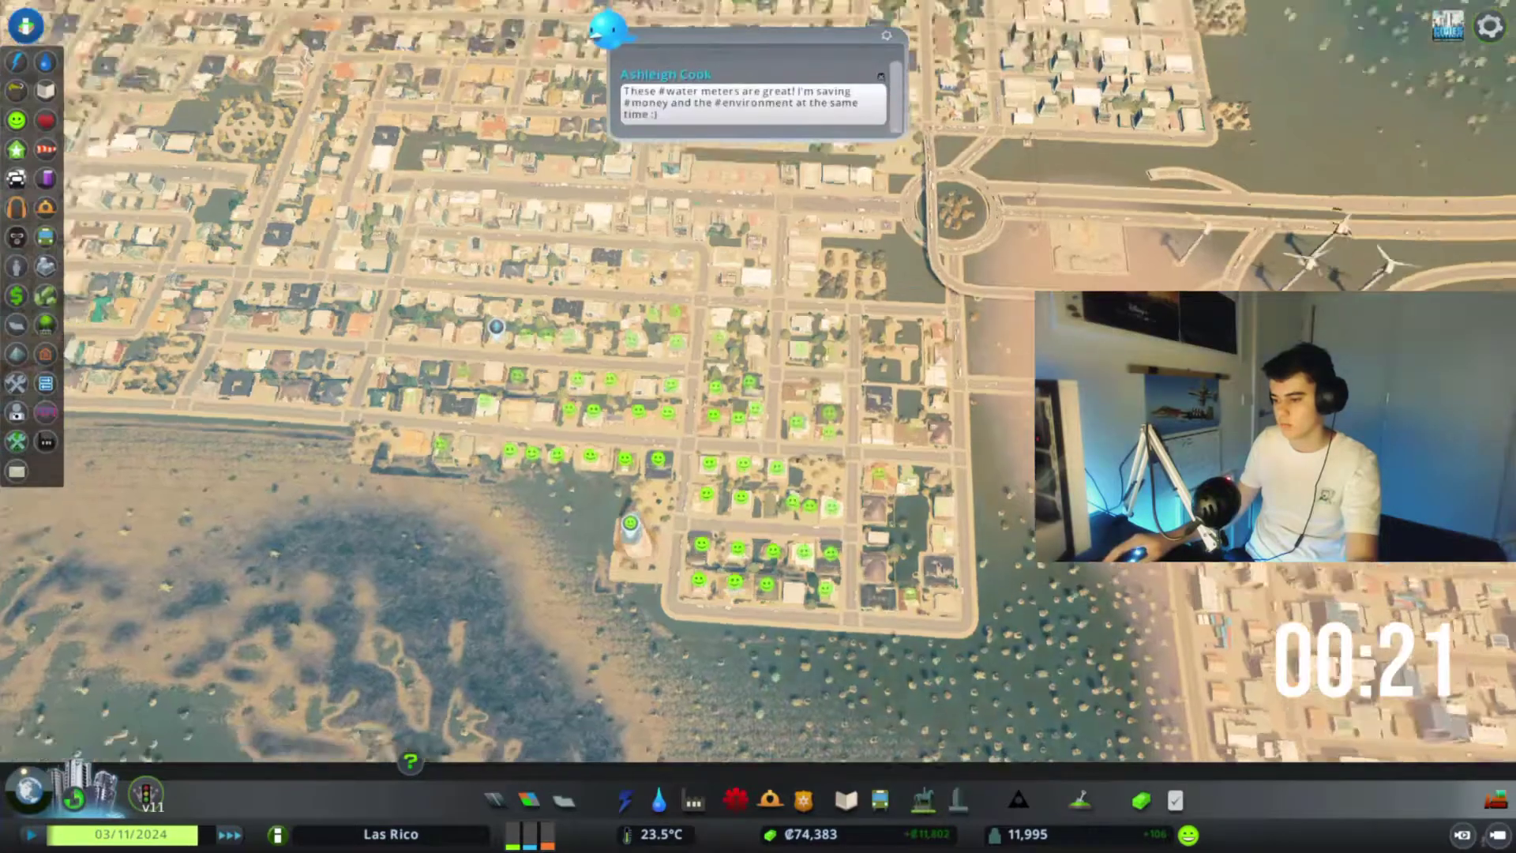
scroll(758, 427, "down", 5)
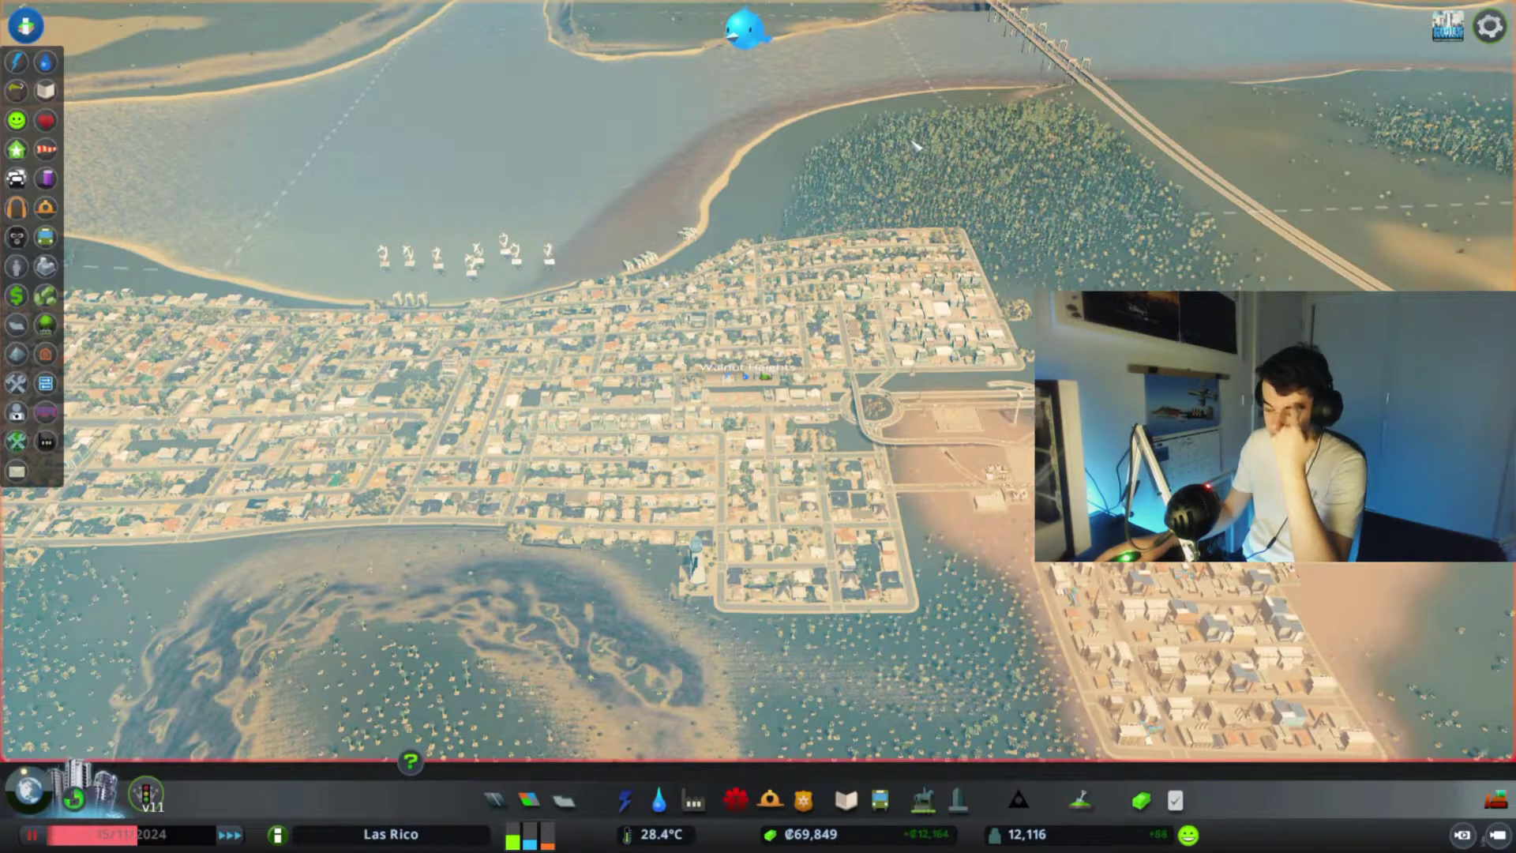
Rotate the camera to survey the paused city at 12,116 residents, showing Beechwood District.
key("d")
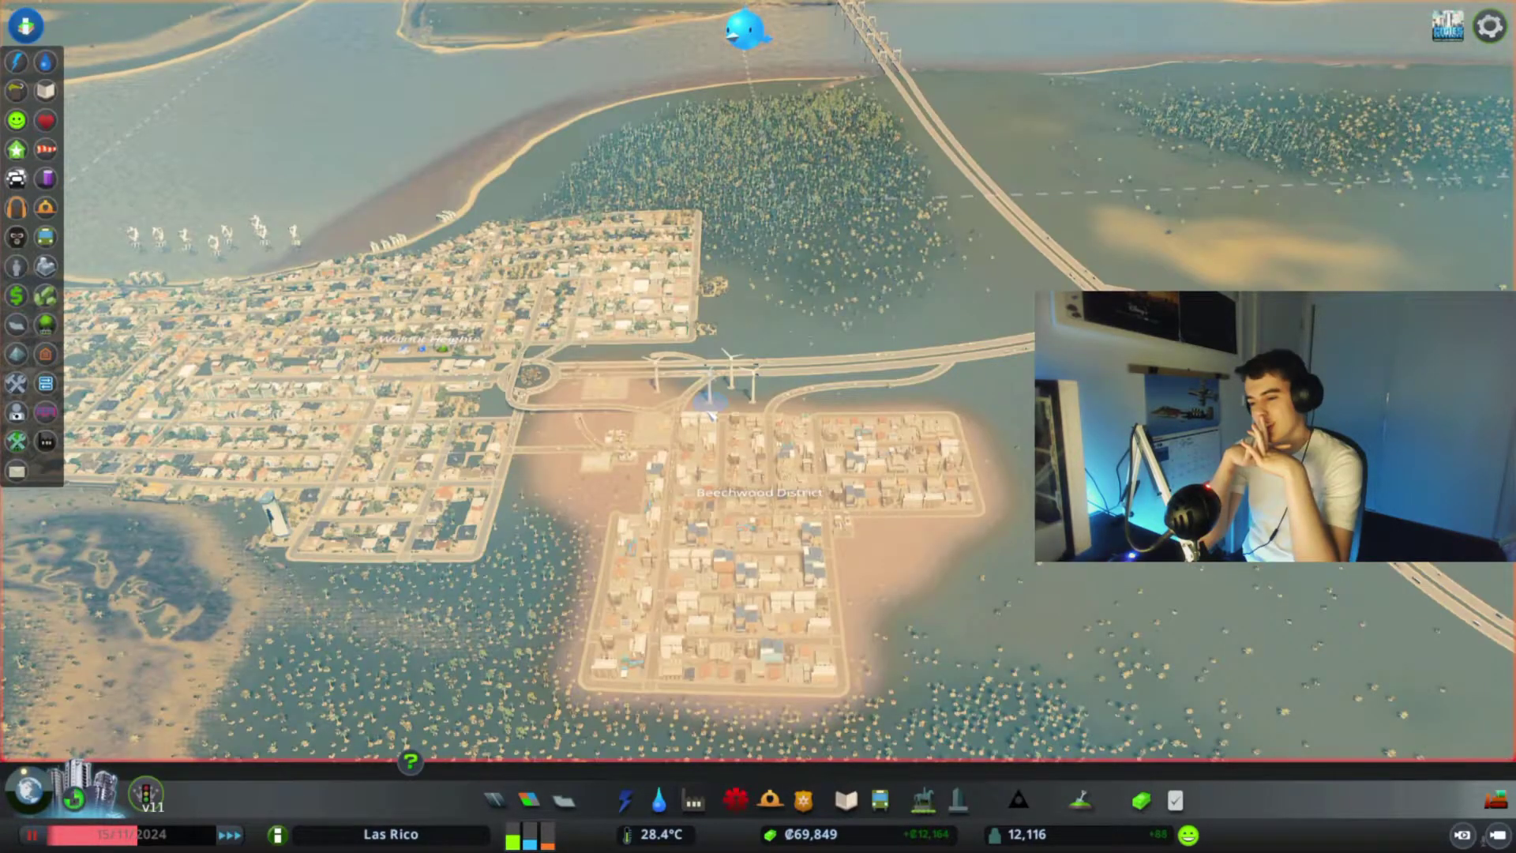